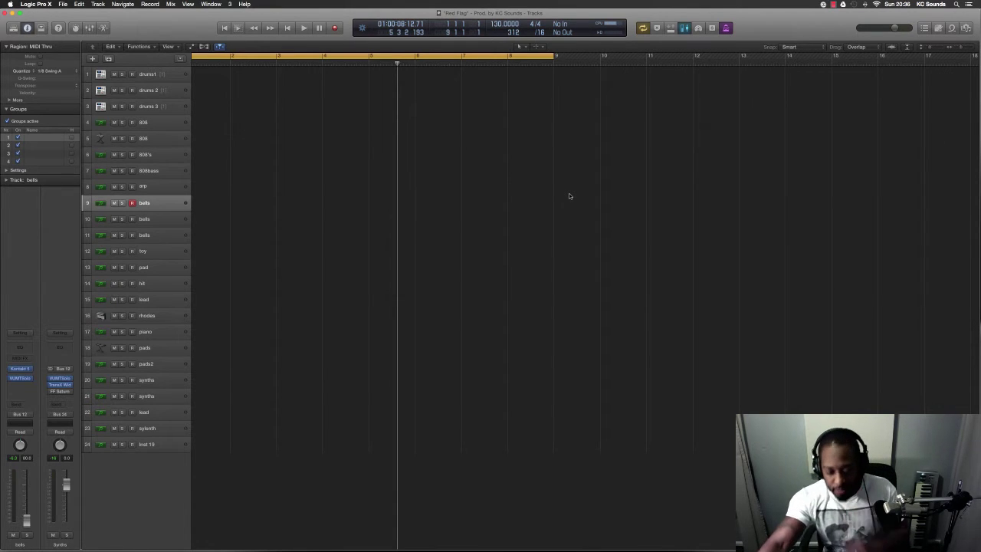
Select the arp track and return the playhead to bar 1 to start playback for performing the arp part.
click(166, 189)
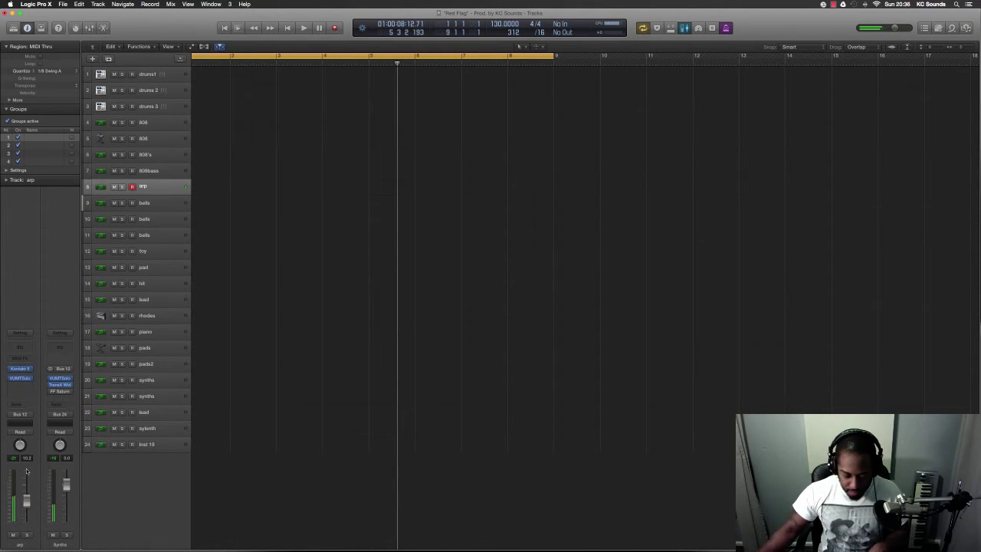
key(Return)
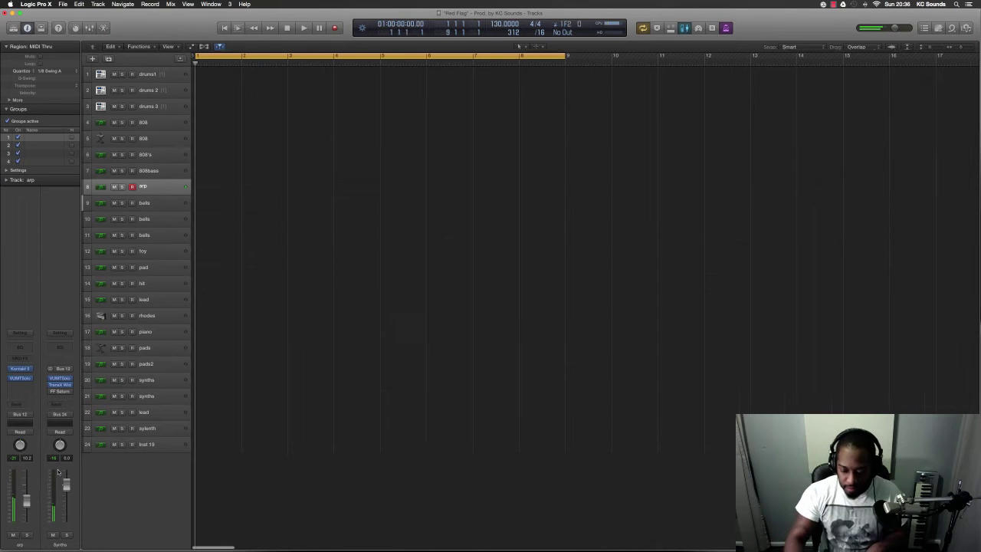
key(space)
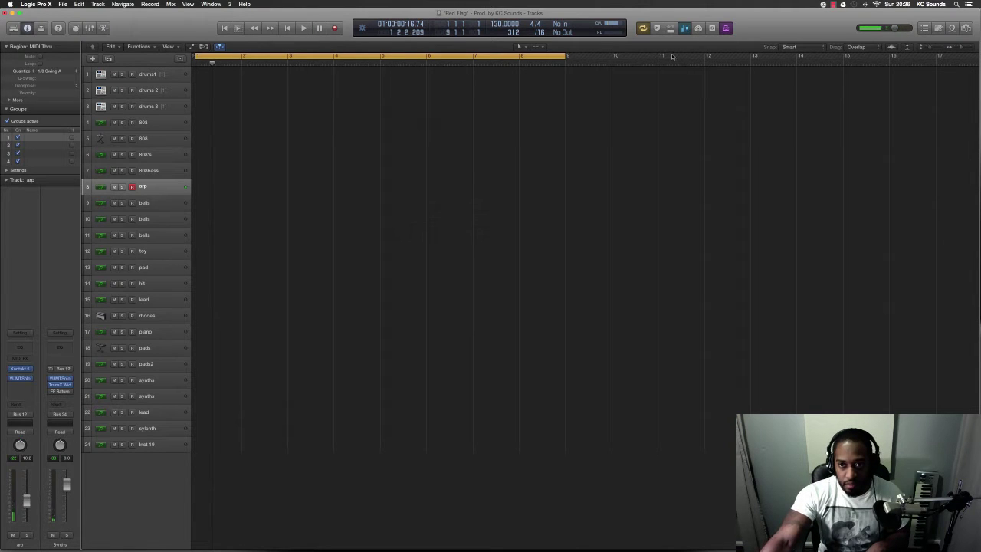
key(Return)
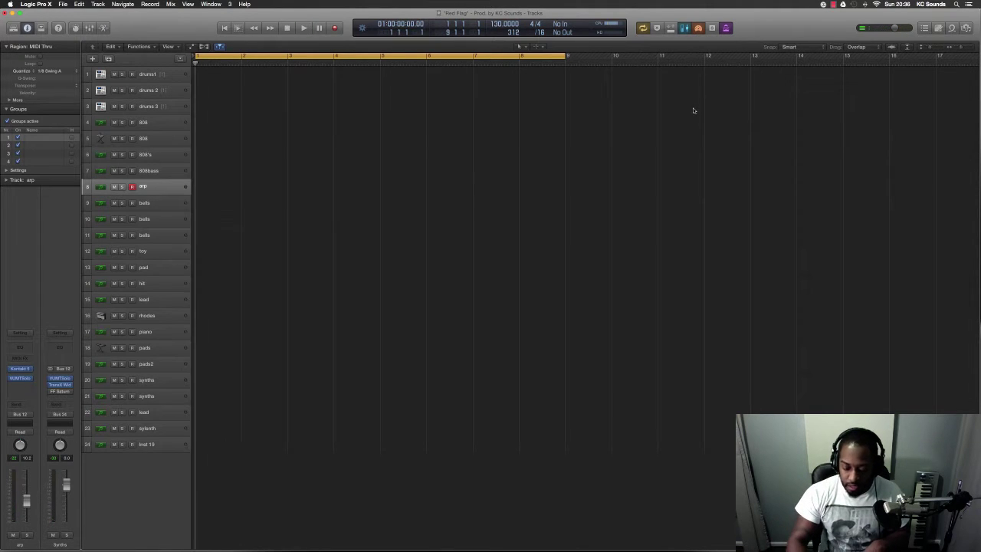
key(space)
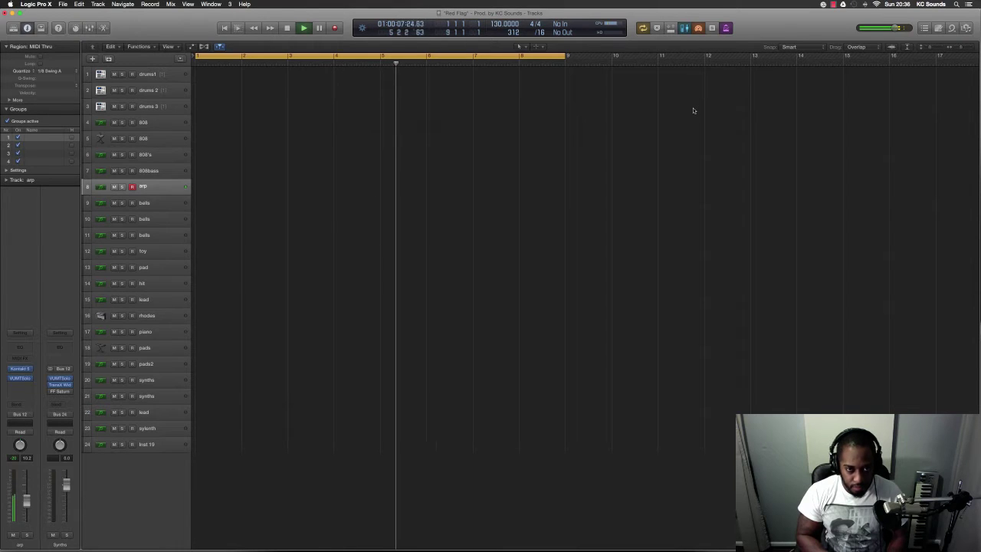
Restart playback from bar 1 repeatedly to retry the arp part until its start is in time.
key(space)
key(space)
key(space)
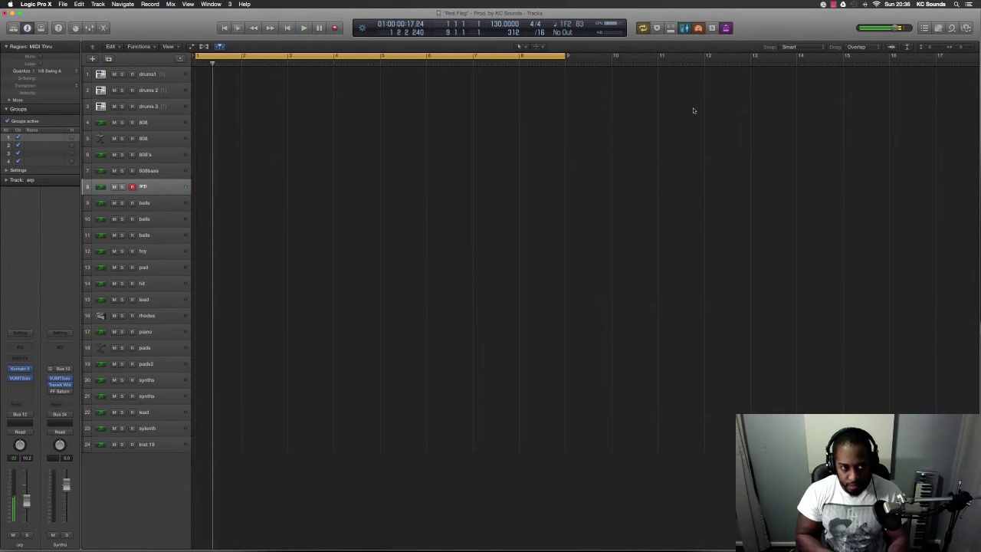
key(space)
key(space)
key(space)
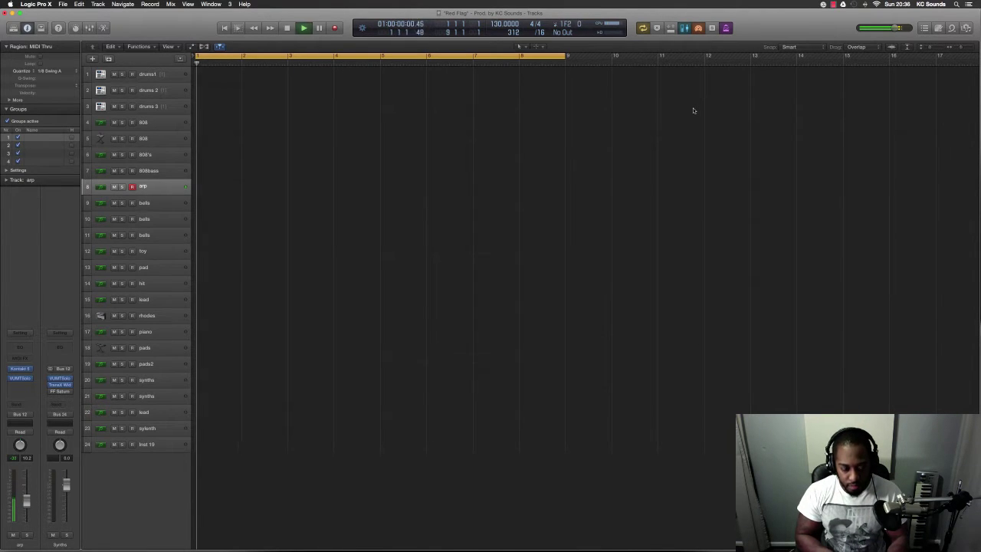
key(space)
key(space)
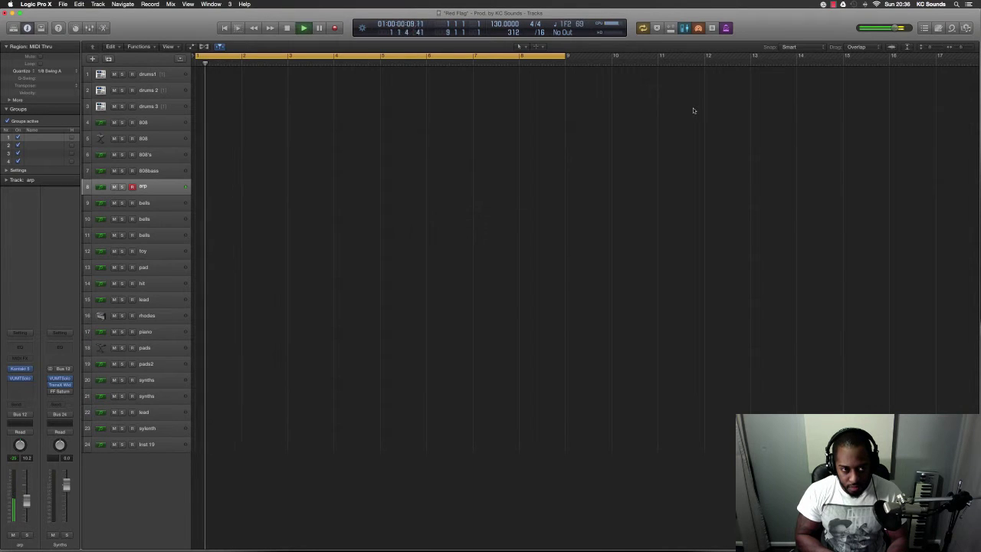
key(space)
Perform the arp part over playback from bar 1 and capture the performance as a MIDI region on the arp track.
key(space)
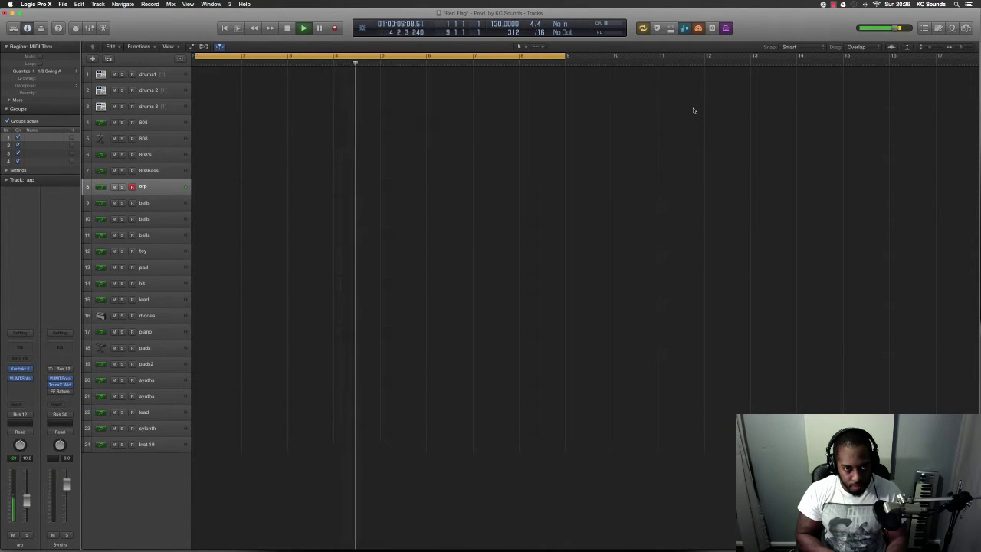
key(space)
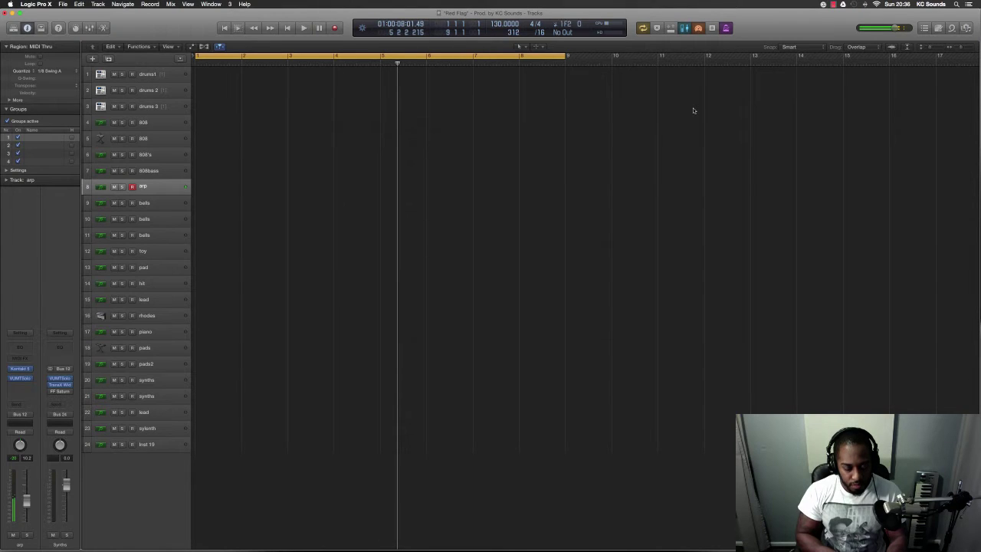
key(shift+r)
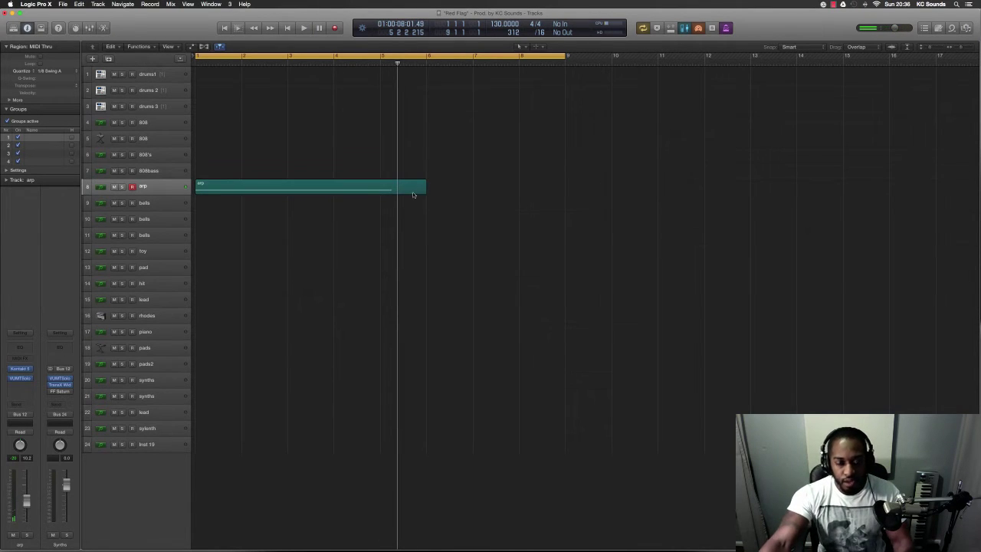
Cut the arp region at the end of its last note, delete the empty tail and play the trimmed region.
scroll(282, 210, up, 10)
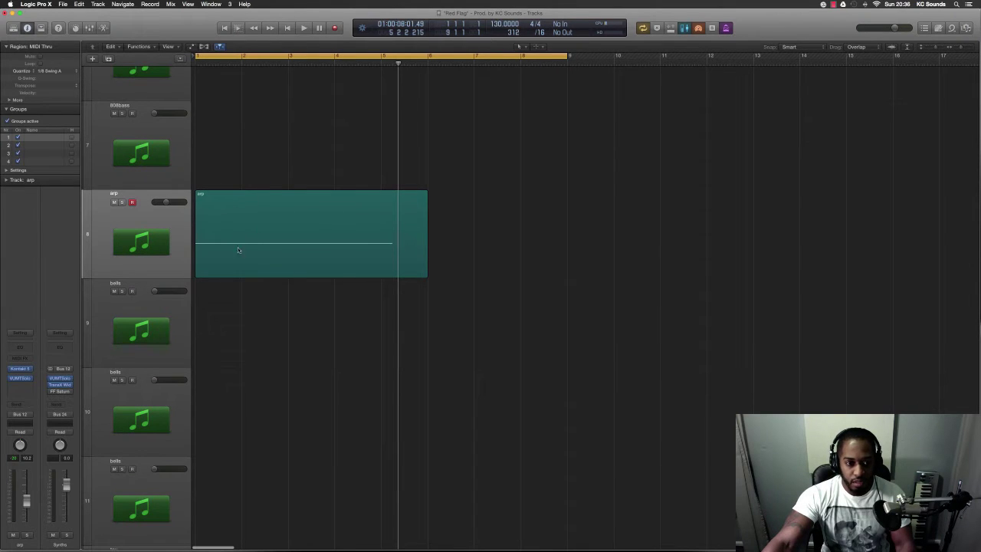
mouse_move(418, 264)
mouse_down()
mouse_move(394, 265)
mouse_move(402, 261)
mouse_up()
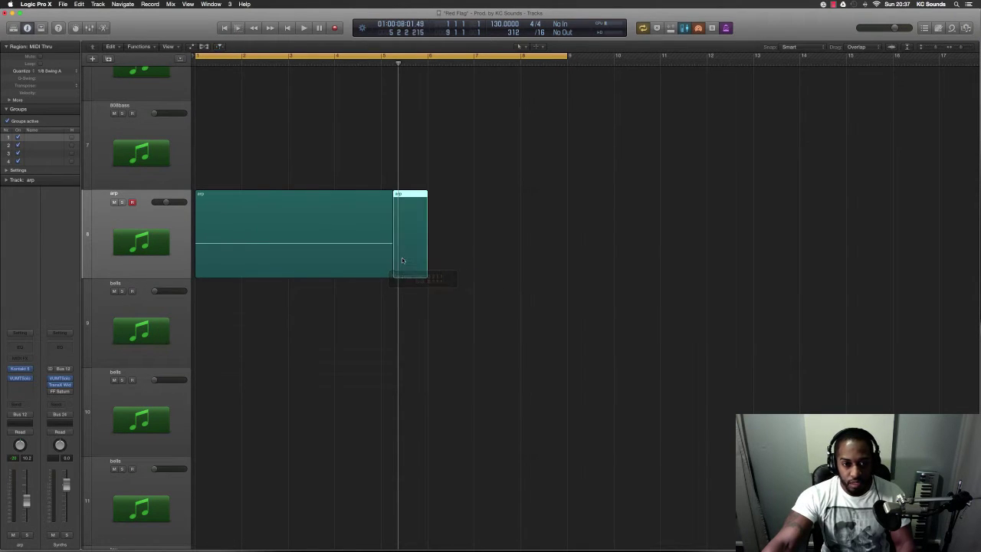
key(space)
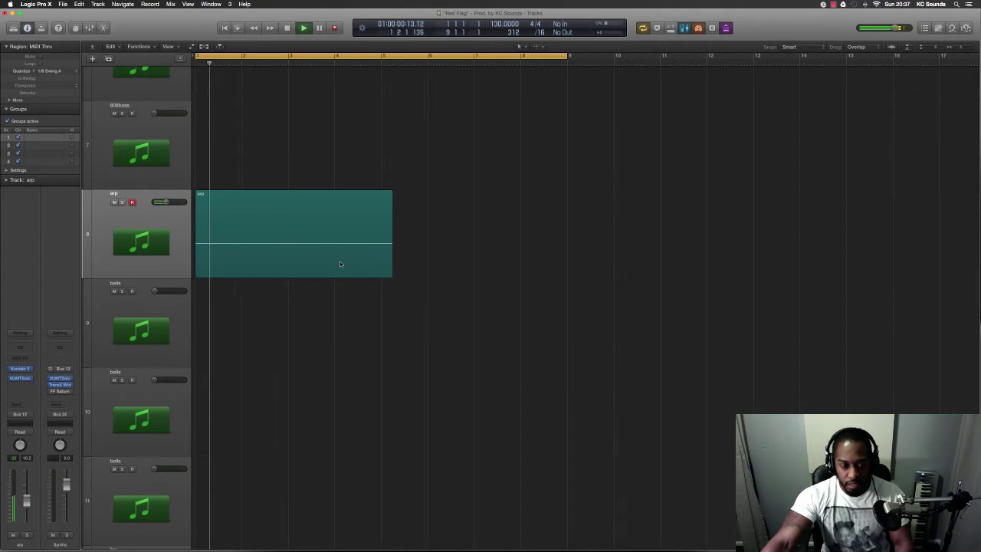
key(space)
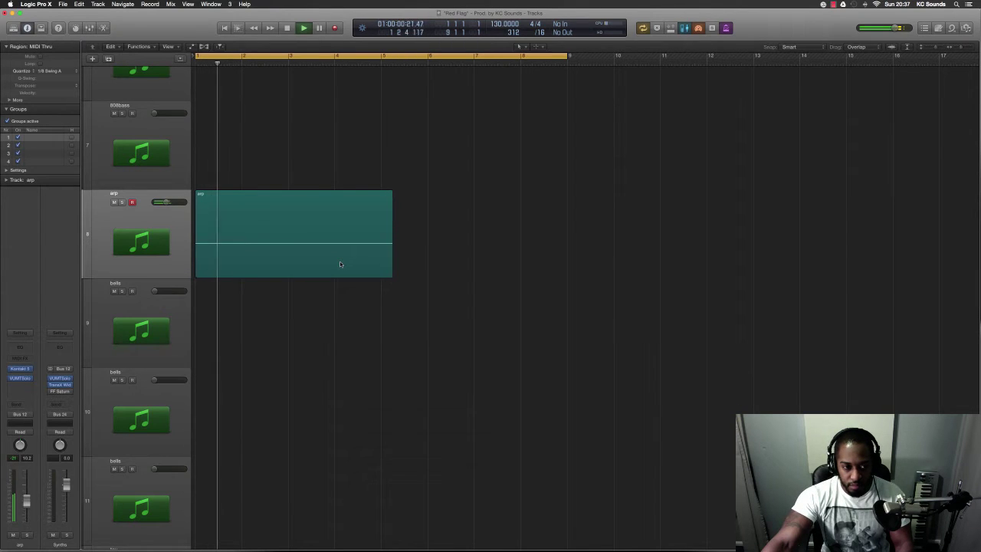
key(space)
click(213, 241)
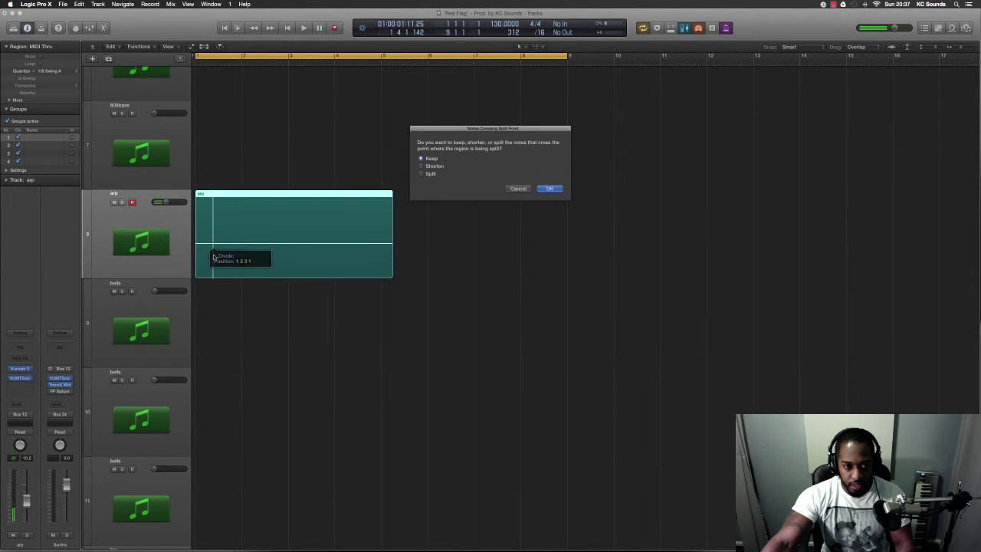
click(518, 189)
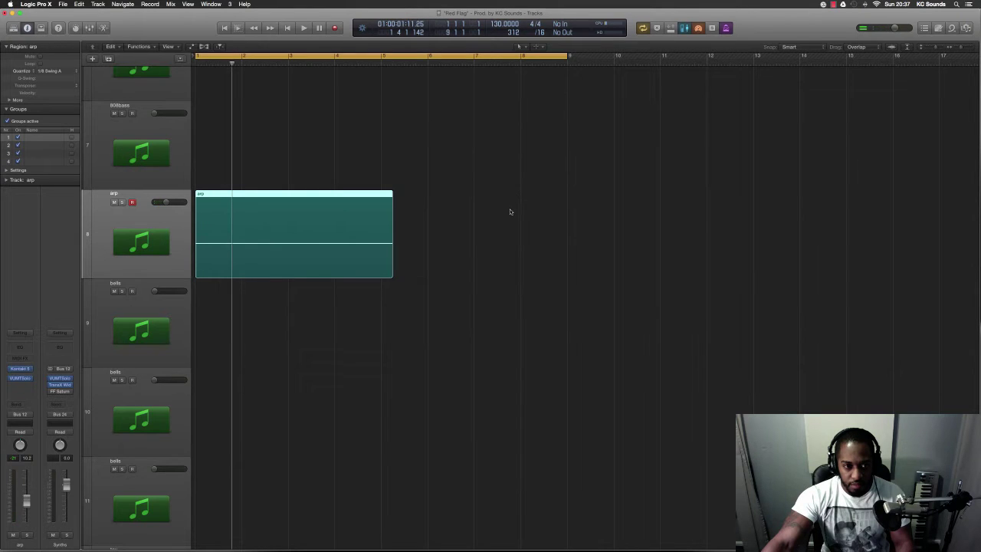
Audition the arp with the cycle range ending at 5 2 1 and set the arp track's volume to -7.0.
key(space)
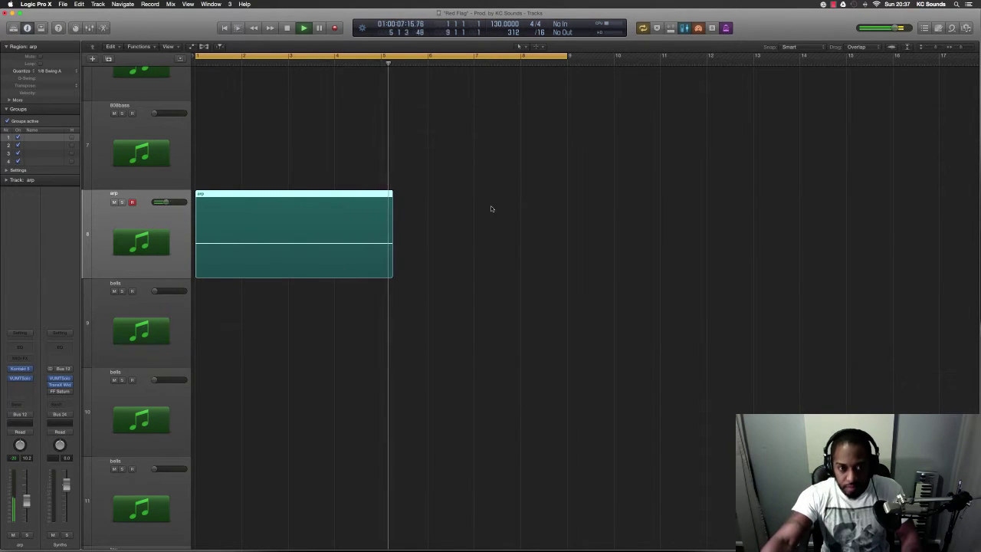
key(space)
key(space)
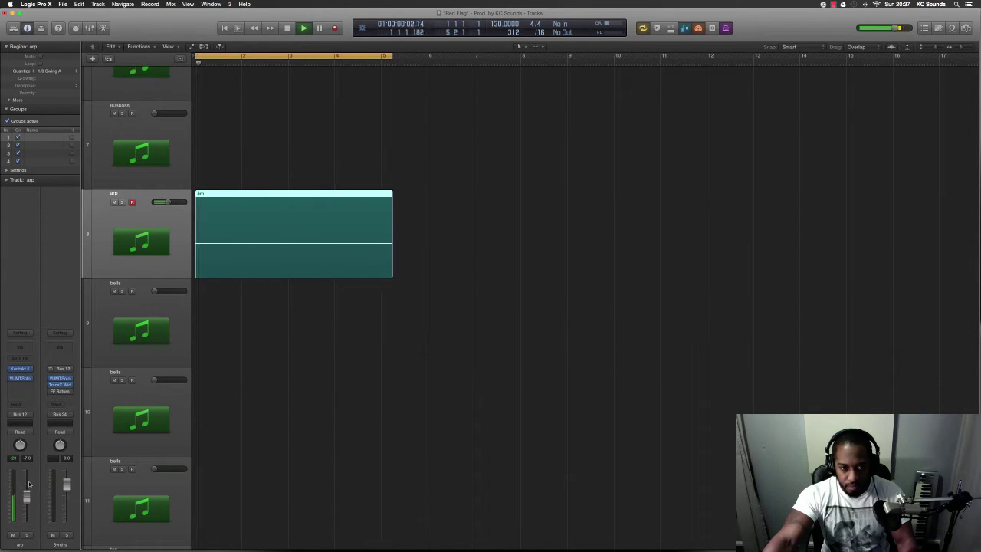
Bounce the arp region in place to a new audio track.
right_click(340, 195)
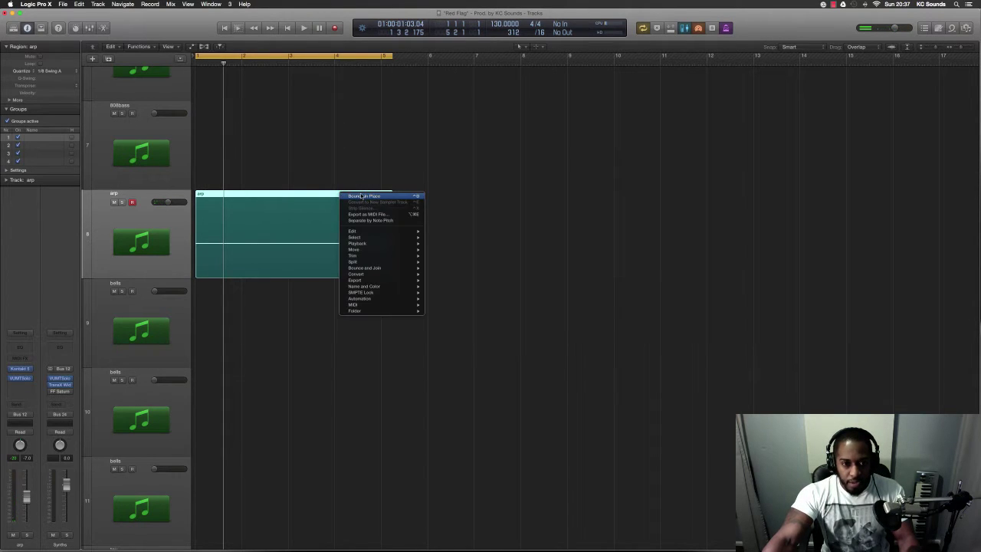
click(362, 196)
click(548, 157)
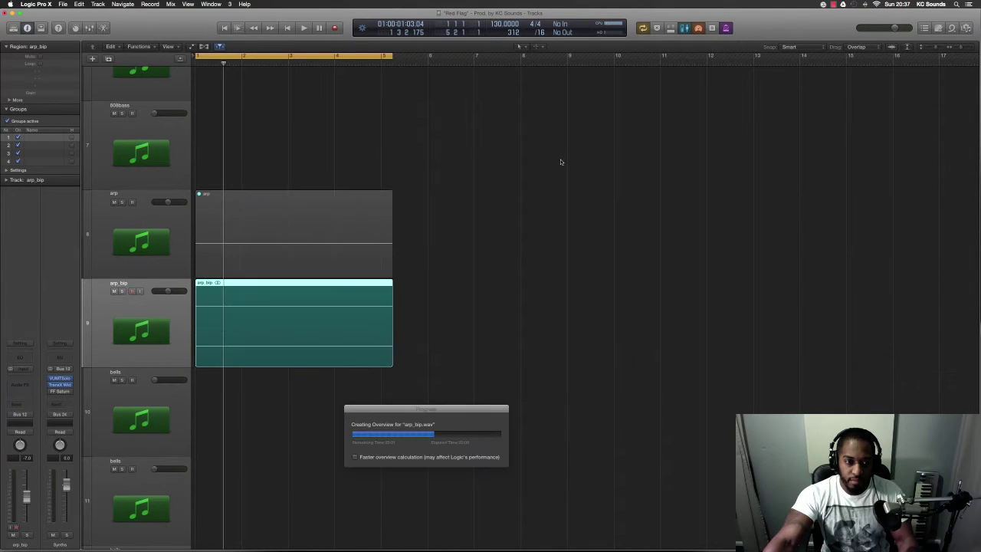
Bypass the Kontakt and VUMTSolo plug-ins on the original arp track and play the bounced audio.
click(162, 246)
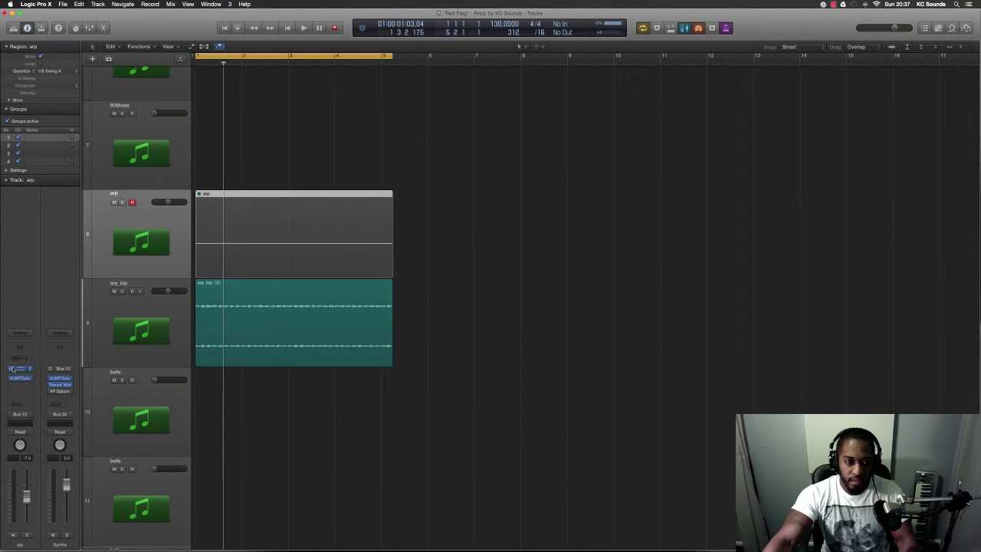
key(space)
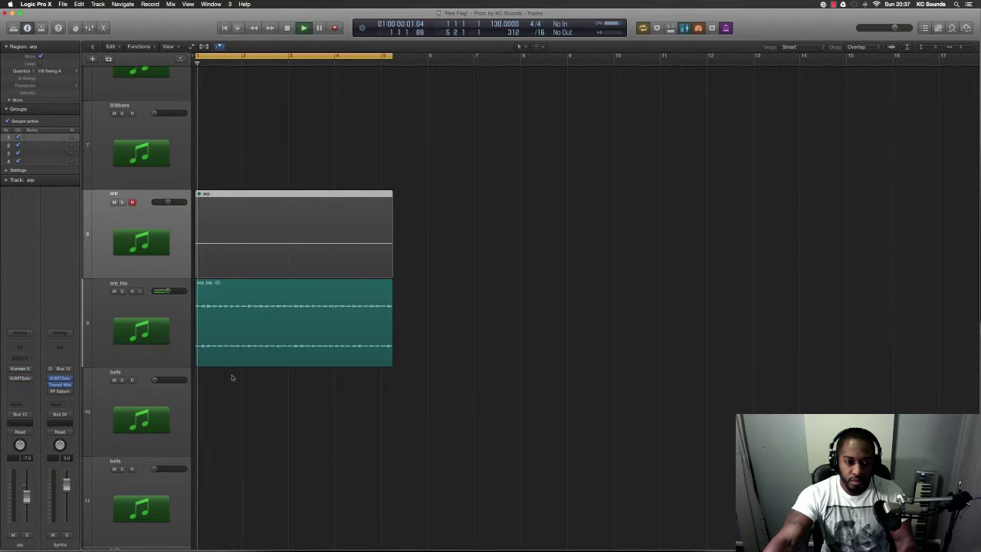
key(space)
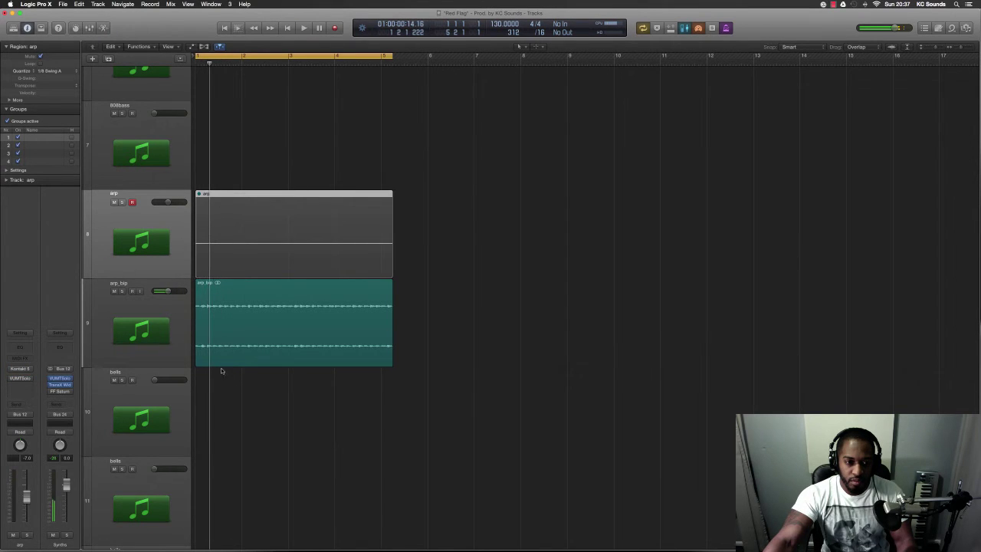
Split the bounced arp region near its start, keeping crossing notes, and move the short first slice behind the rest, starting at bar 1.
click(207, 351)
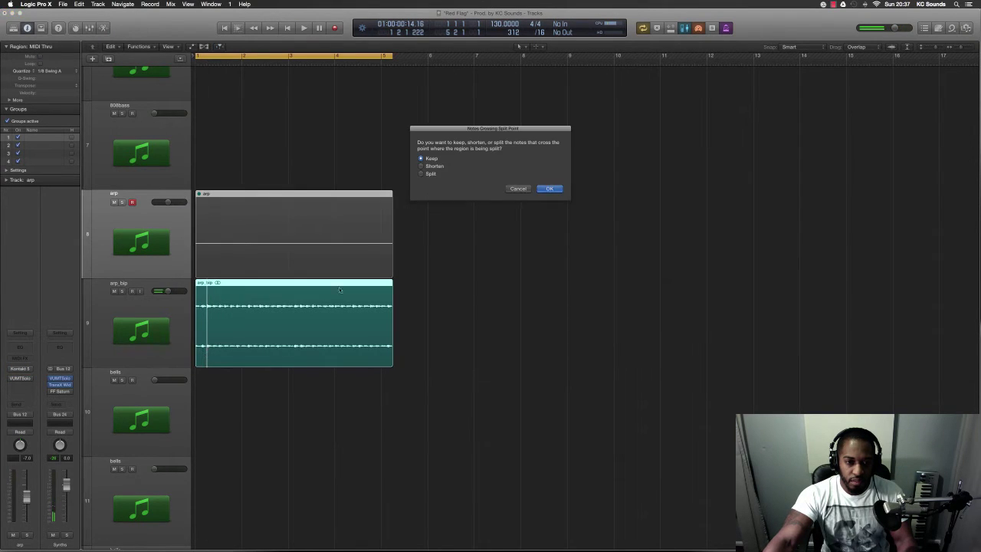
key(Return)
click(199, 291)
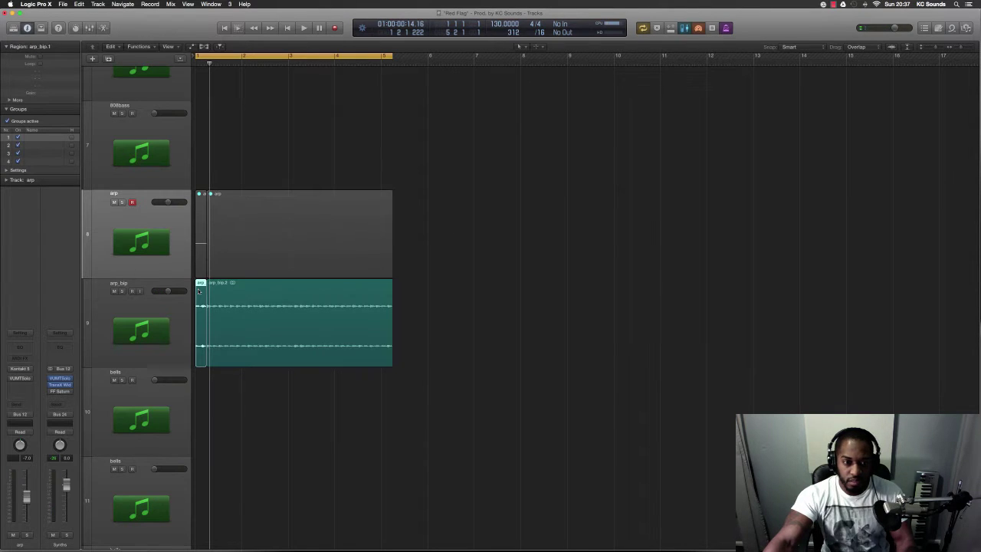
drag(200, 284, 397, 303)
drag(344, 284, 327, 285)
Play the rearranged arp audio, delete the short slice after bar 5 and limit the cycle range to bars 1 to 5.
key(space)
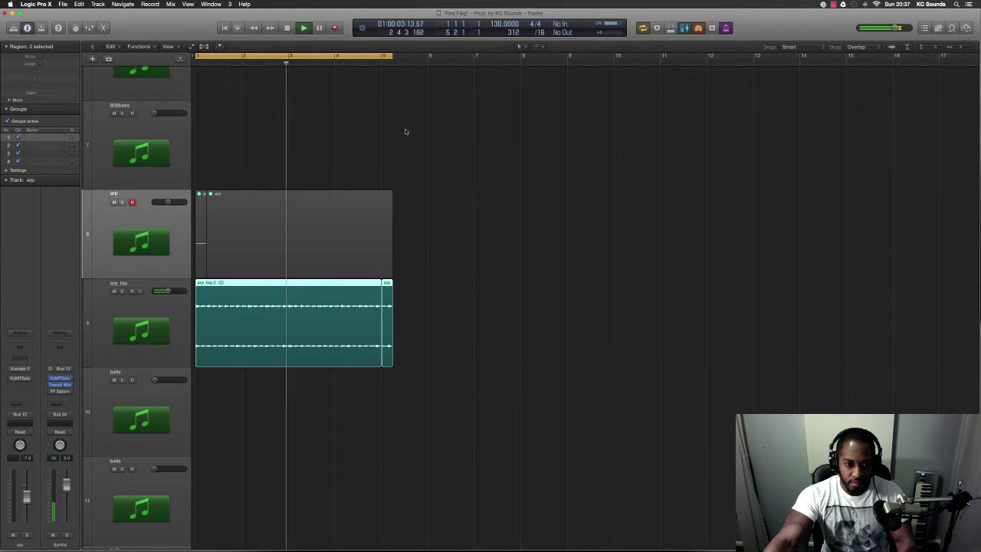
scroll(428, 166, up, 3)
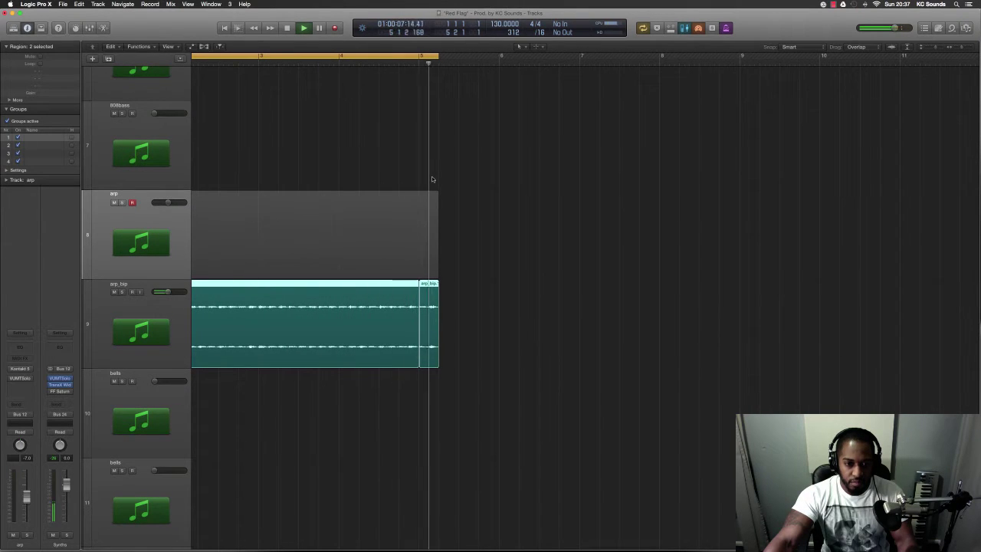
click(429, 315)
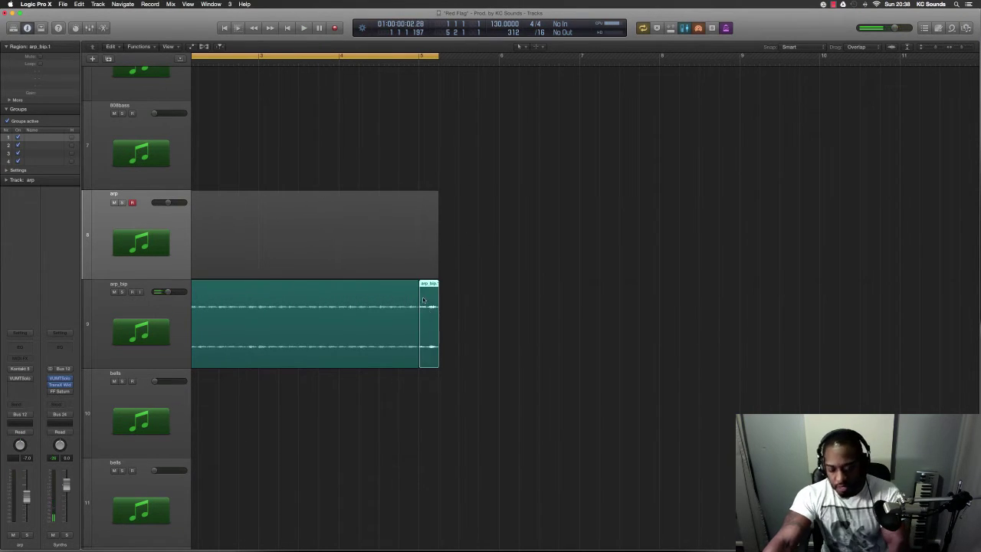
key(Delete)
click(391, 361)
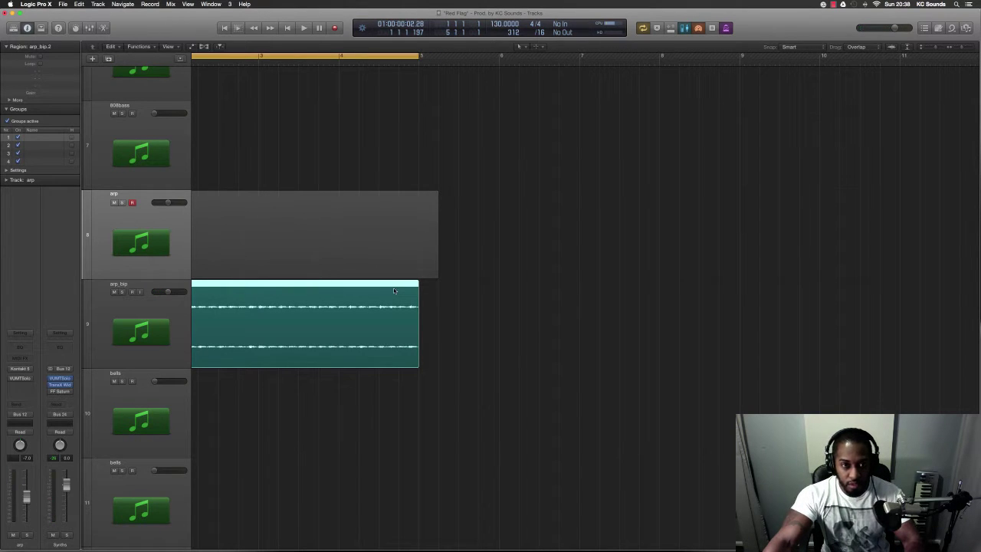
Copy the four-bar arp audio region so the duplicate starts directly after it at bar 5.
key(super+Right)
key(super+Right)
key(super+Right)
key(super+Left)
key(super+Left)
key(super+Left)
key(super+Left)
key(super+Left)
key(super+Right)
key(super+Right)
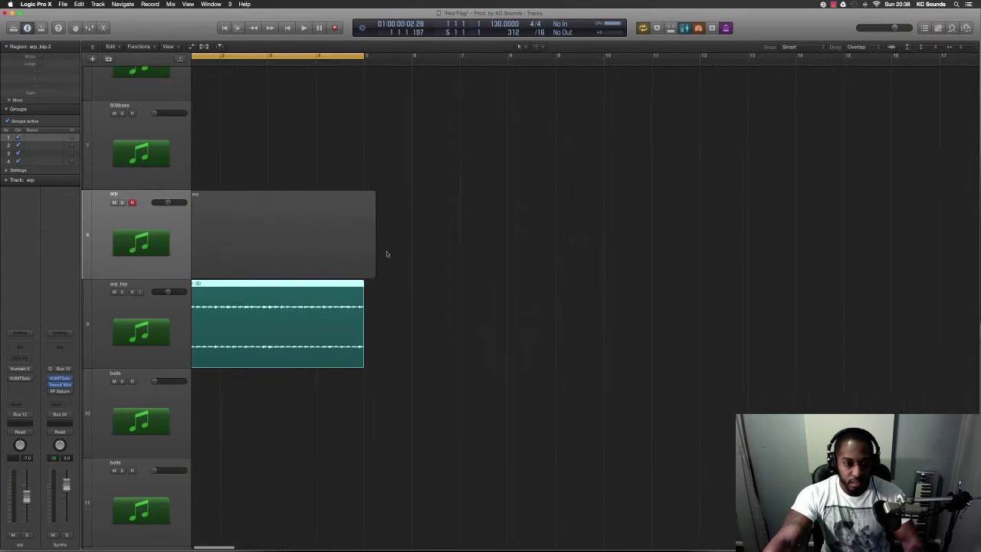
drag(328, 285, 492, 296)
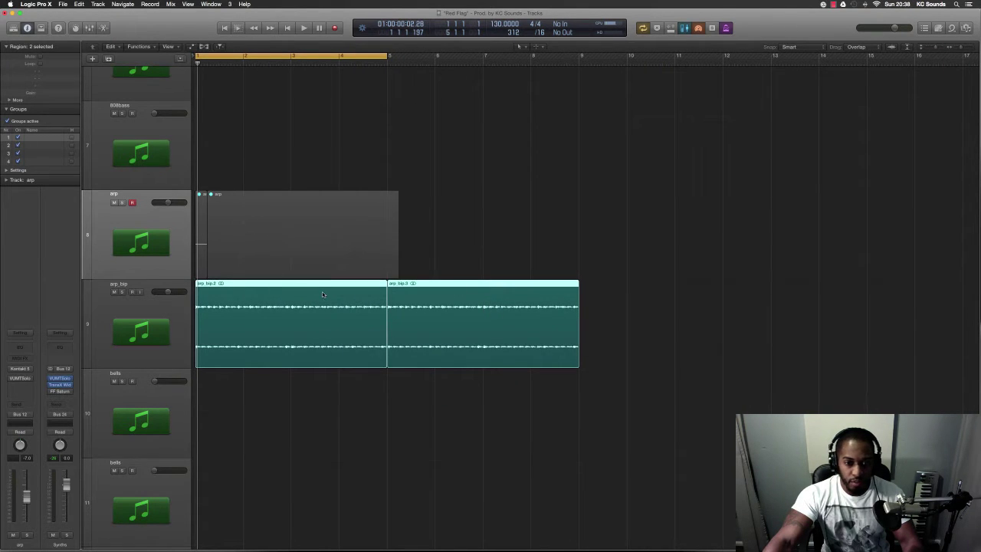
Join the two arp audio regions into a new audio file and extend the cycle range to bar 9.
key(super+j)
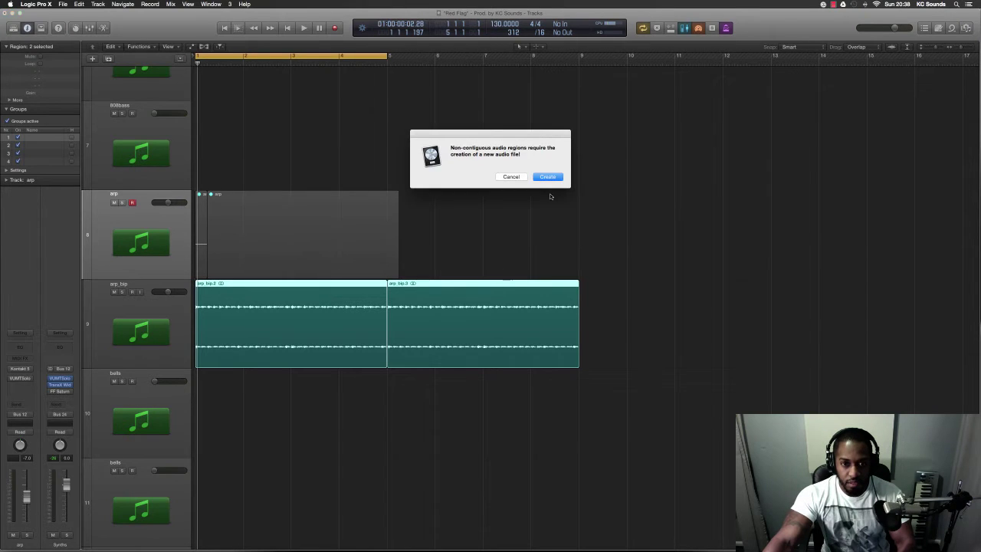
click(547, 177)
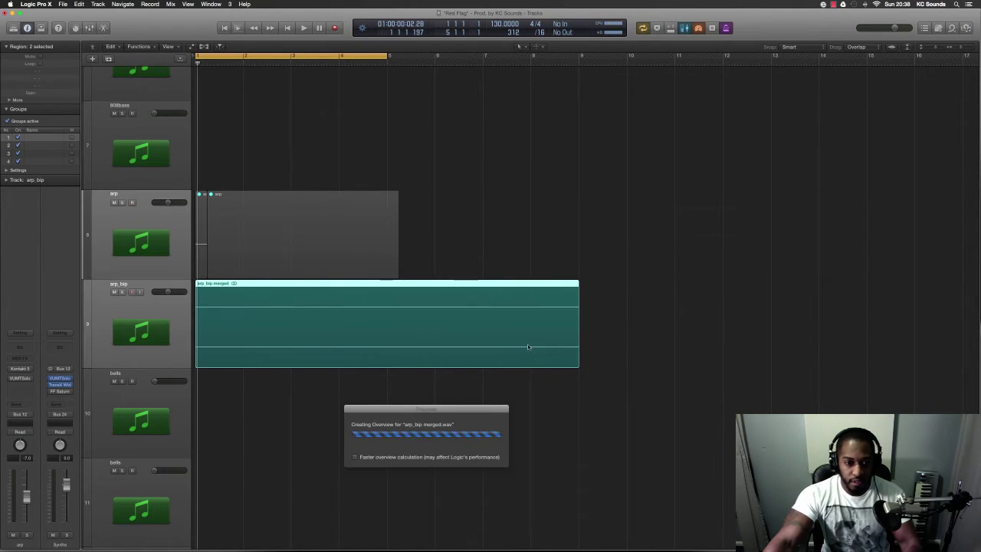
drag(388, 56, 578, 203)
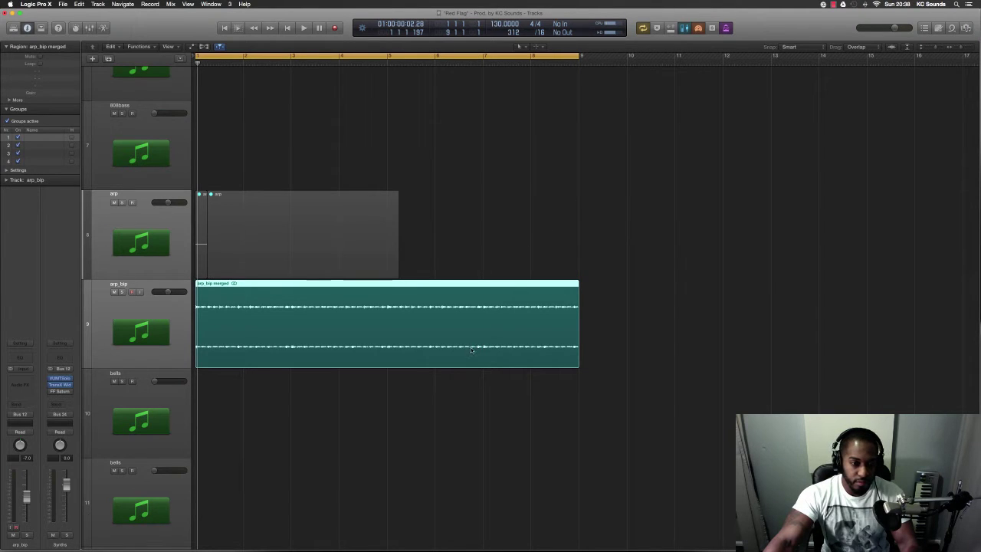
Delete both original MIDI regions from the arp track and play back the merged arp audio loop.
key(space)
click(214, 234)
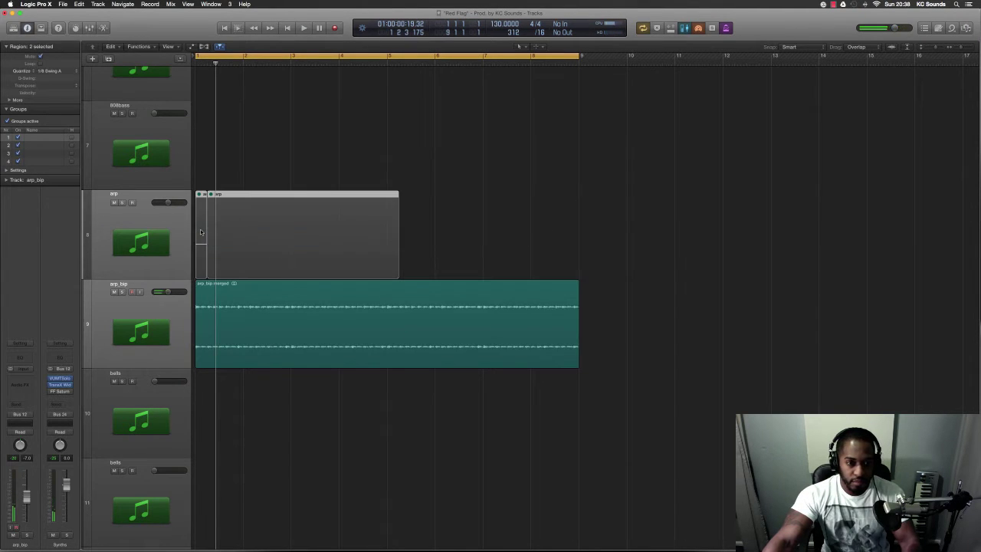
key(Delete)
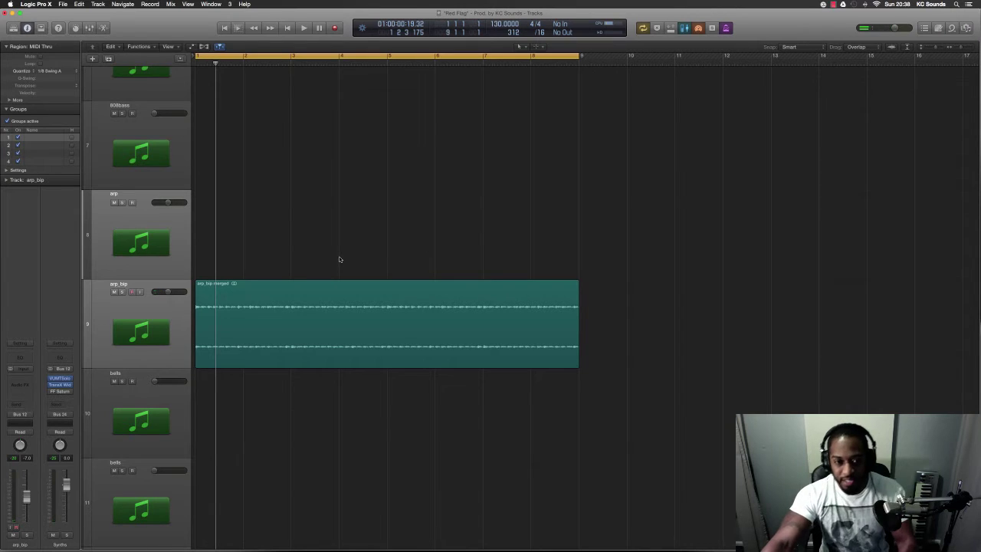
key(space)
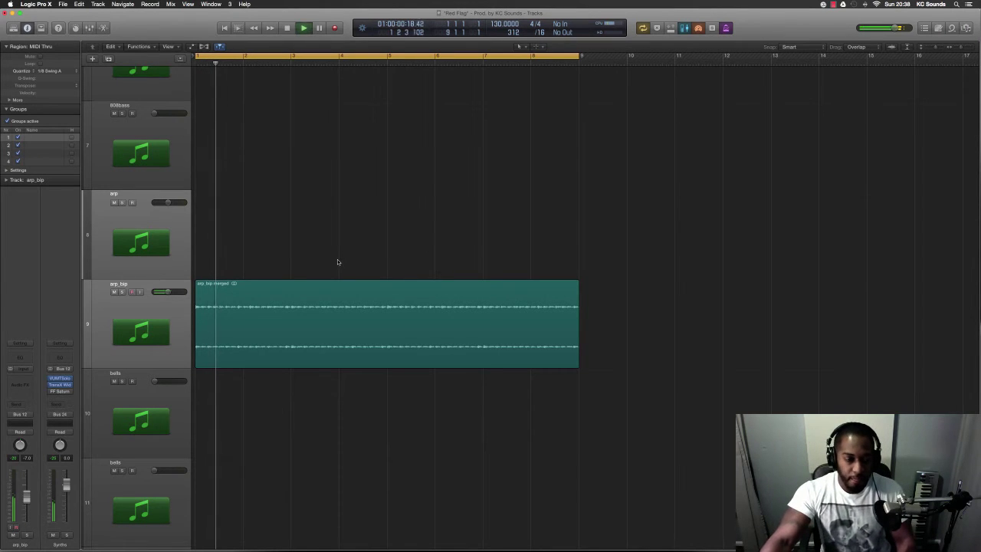
scroll(338, 309, up, 6)
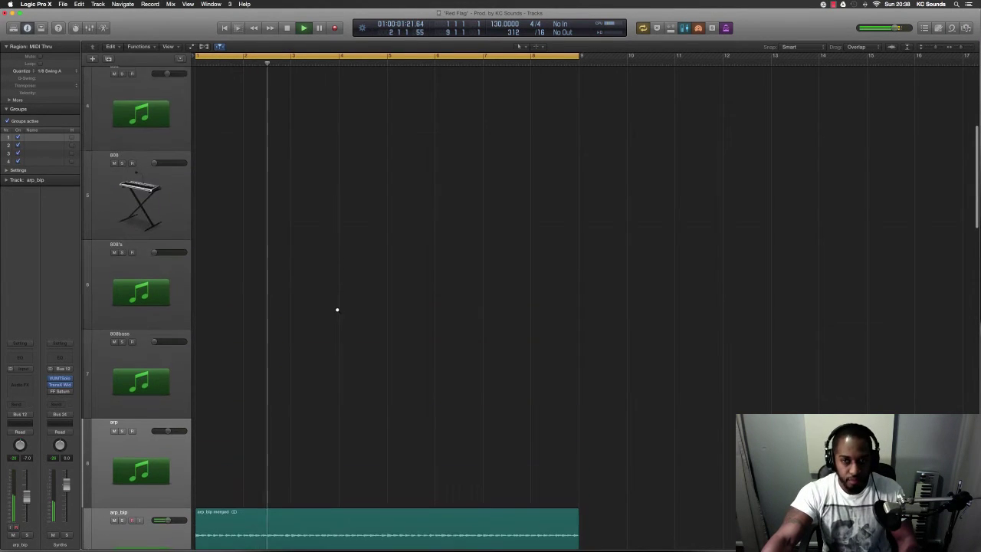
scroll(337, 310, down, 3)
scroll(337, 310, down, 5)
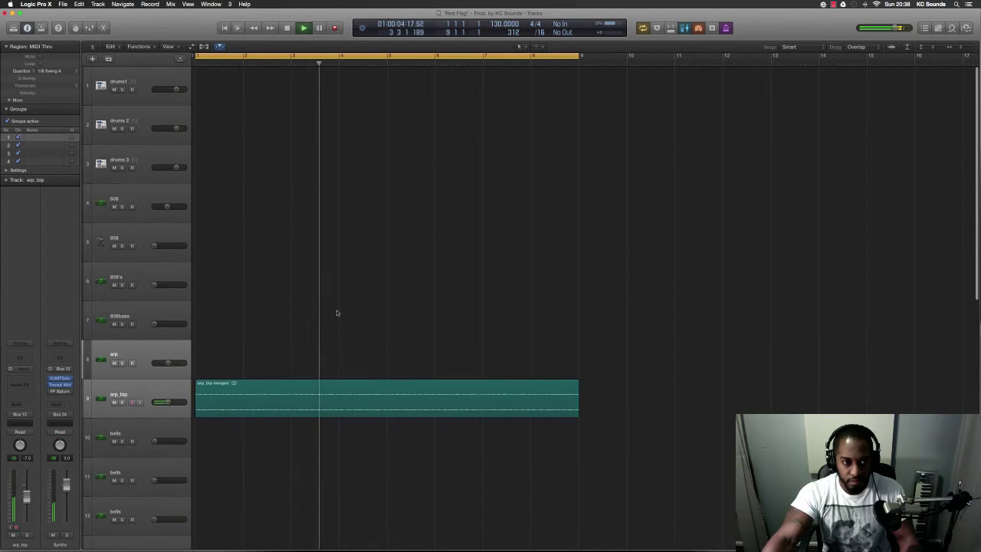
Select the drums1 track and rehearse a drum pattern over the looping arp audio.
click(152, 76)
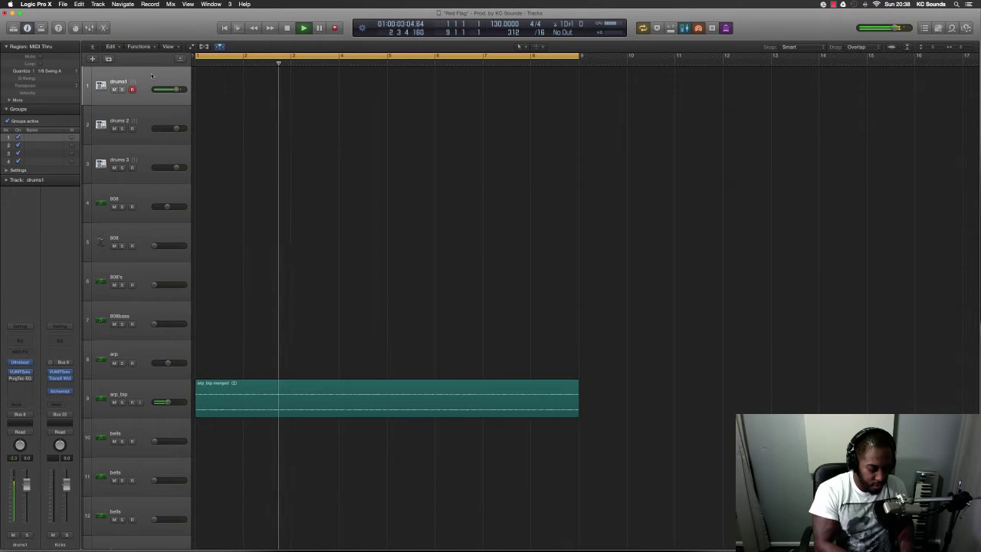
key(space)
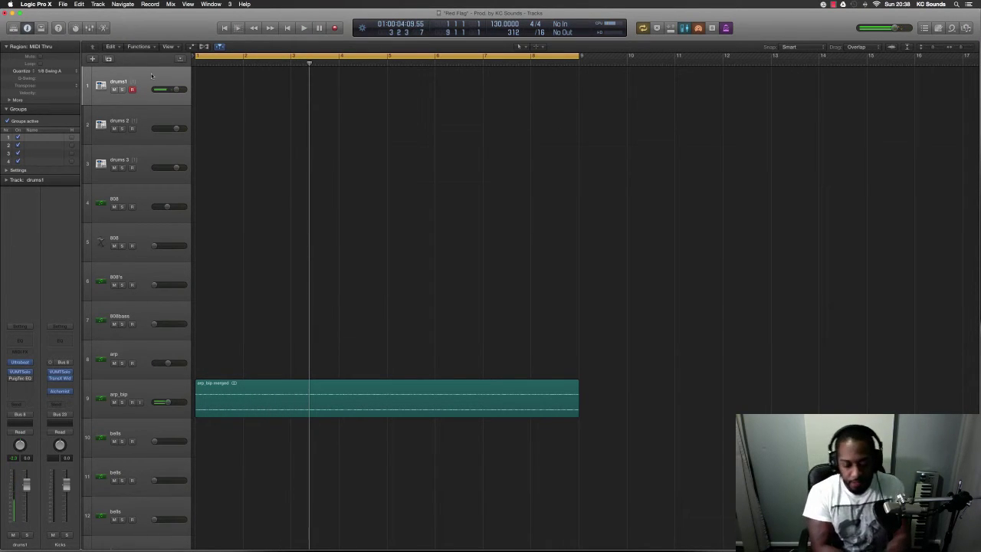
key(Return)
key(space)
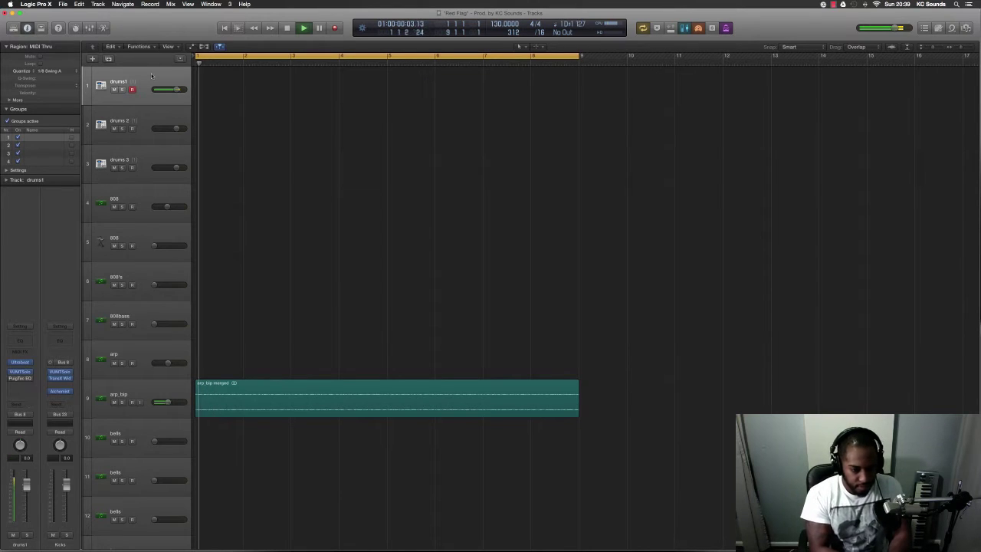
key(space)
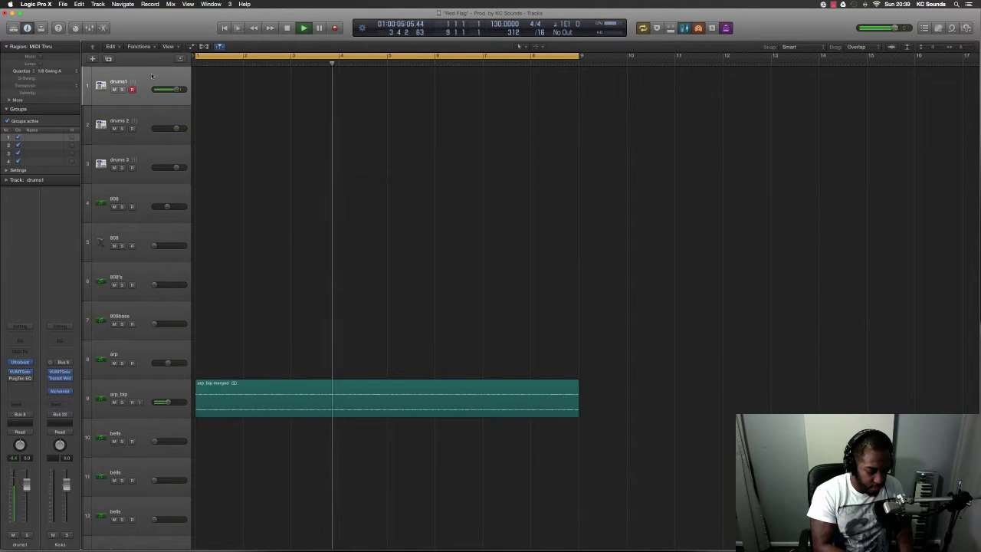
key(space)
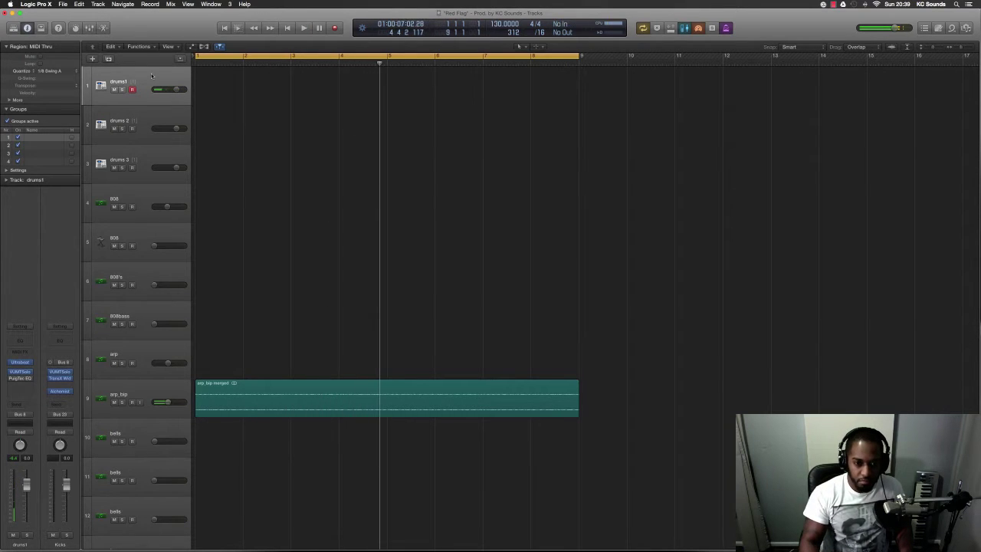
key(Return)
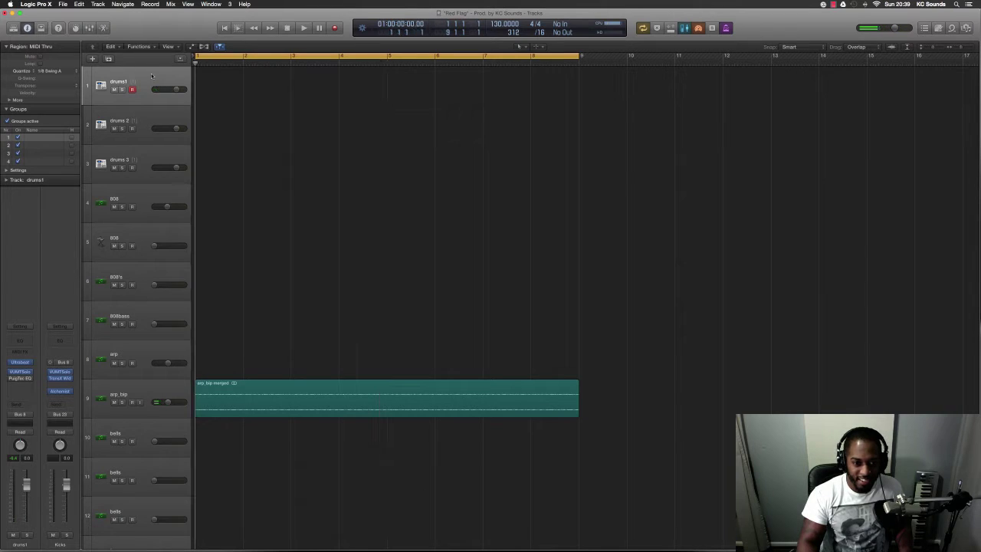
Perform the drum pattern over the full loop and capture it as an eight-bar MIDI region on drums1.
key(space)
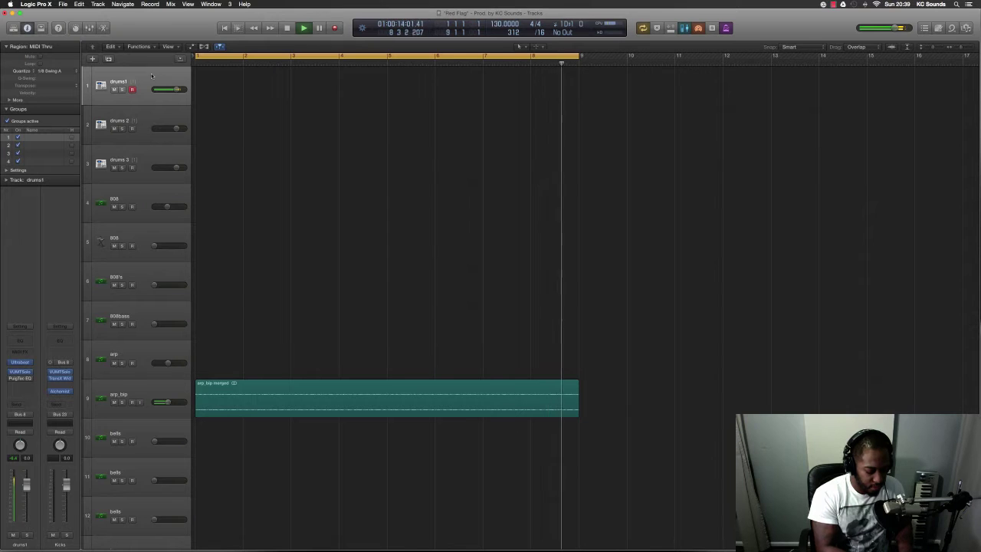
key(space)
key(shift+r)
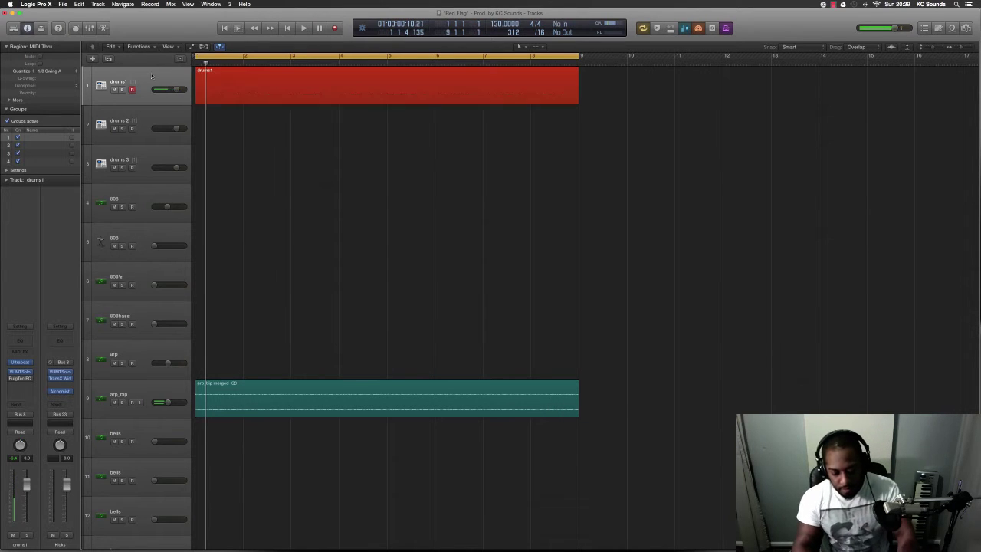
key(space)
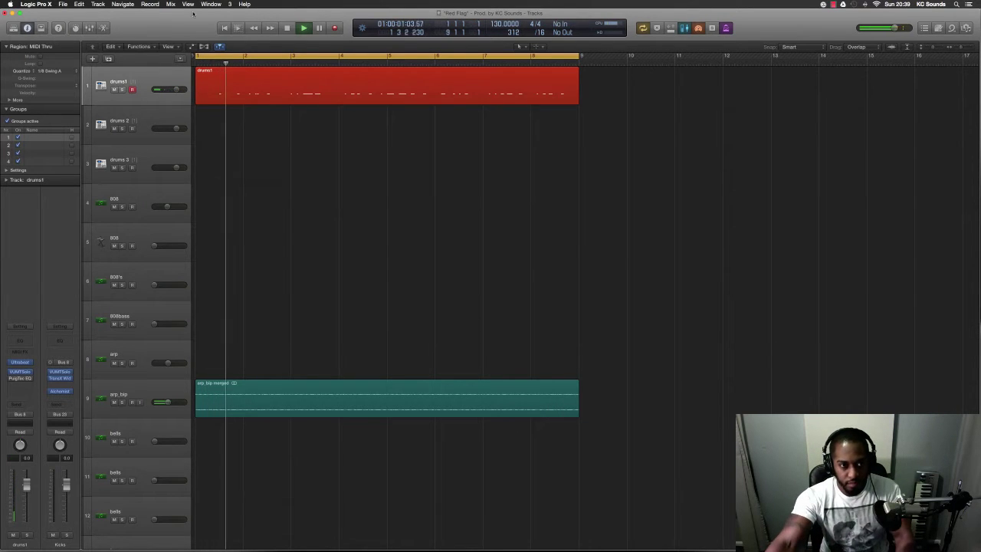
Open the drums1 region in the Piano Roll and quantize it to 1/16 Swing A.
double_click(221, 79)
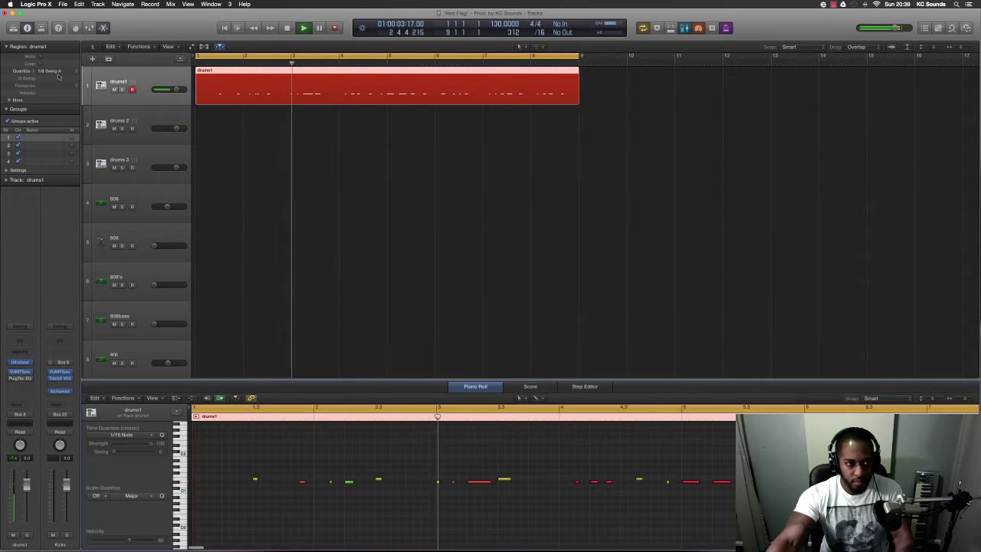
click(60, 71)
click(62, 36)
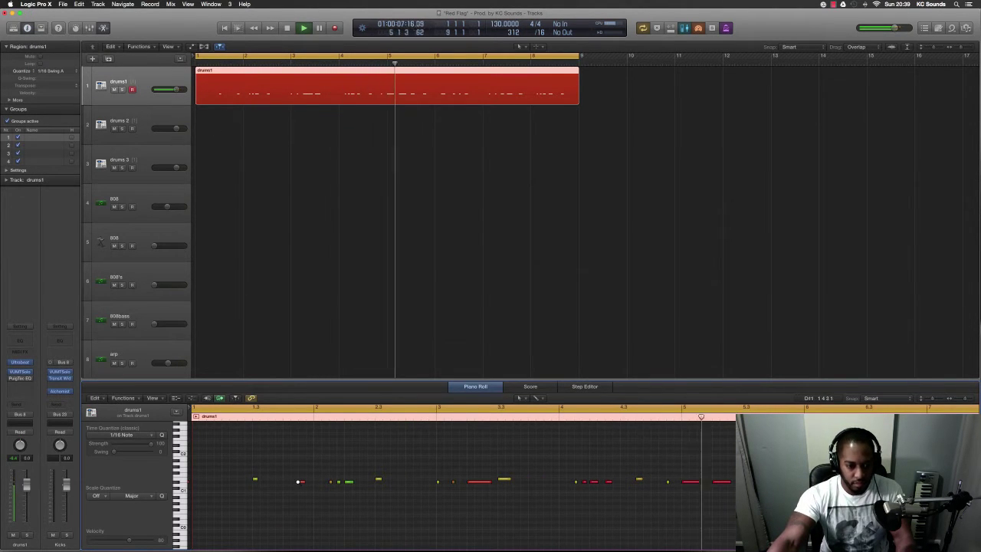
Copy the kick note just before bar 2 to the very start of bar 1 in the drums1 region.
drag(301, 481, 194, 484)
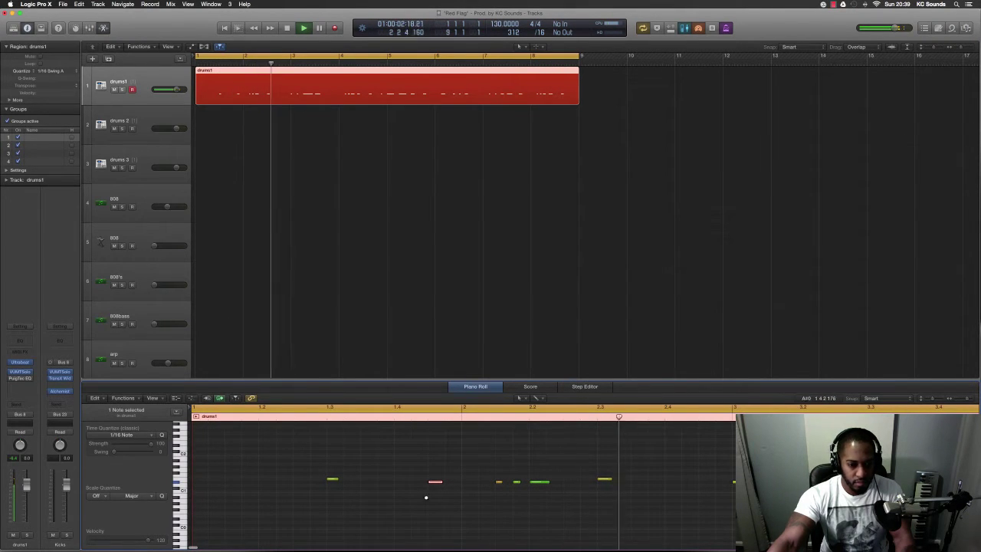
scroll(423, 499, up, 5)
drag(432, 479, 195, 481)
key(Return)
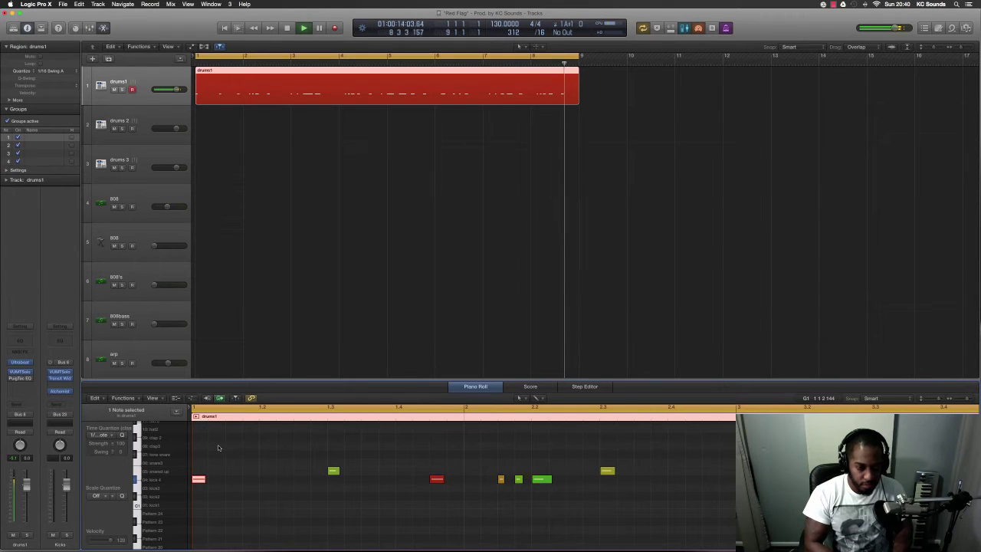
Try the drums 2 and drums 3 kits, then perform two parts on drums 3 and capture them as overlapping eight-bar regions.
key(Down)
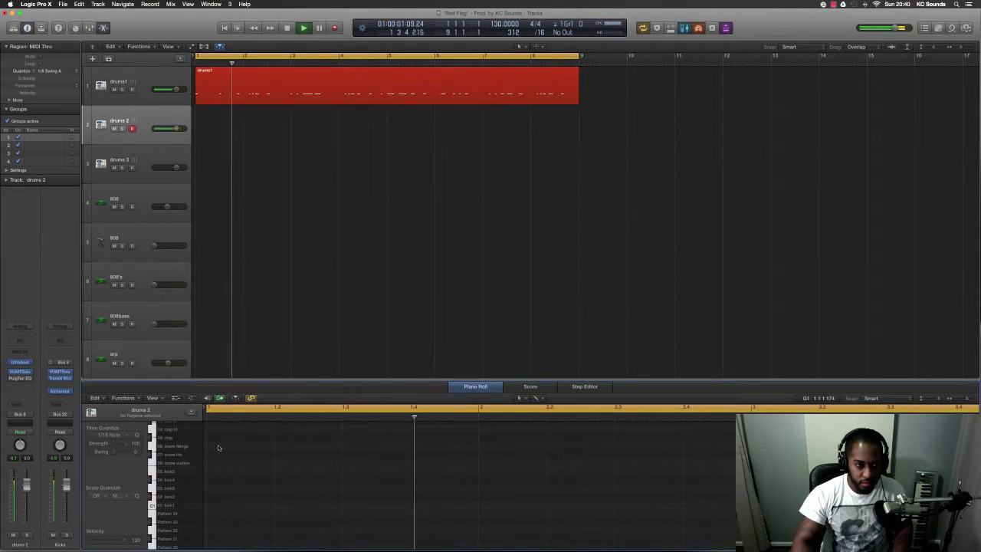
key(Down)
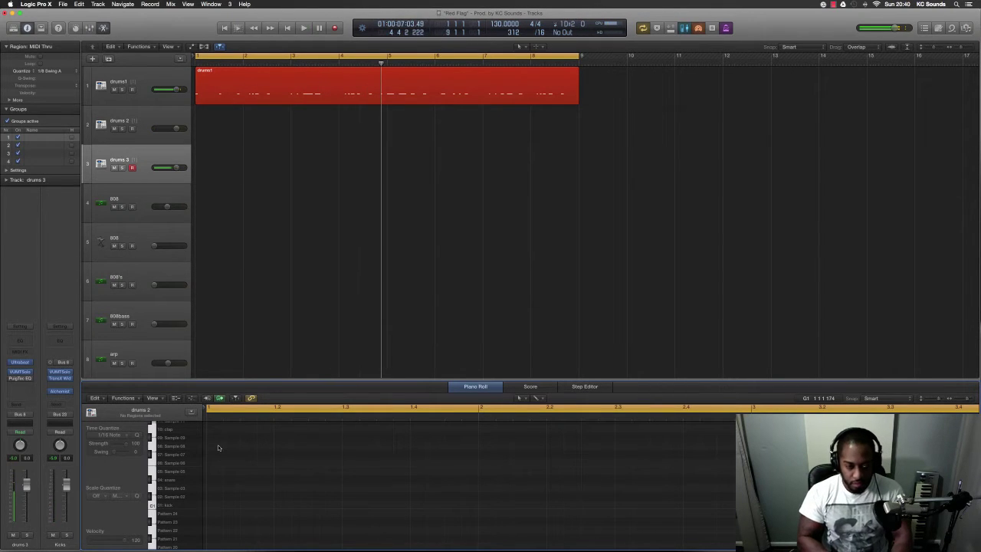
key(Return)
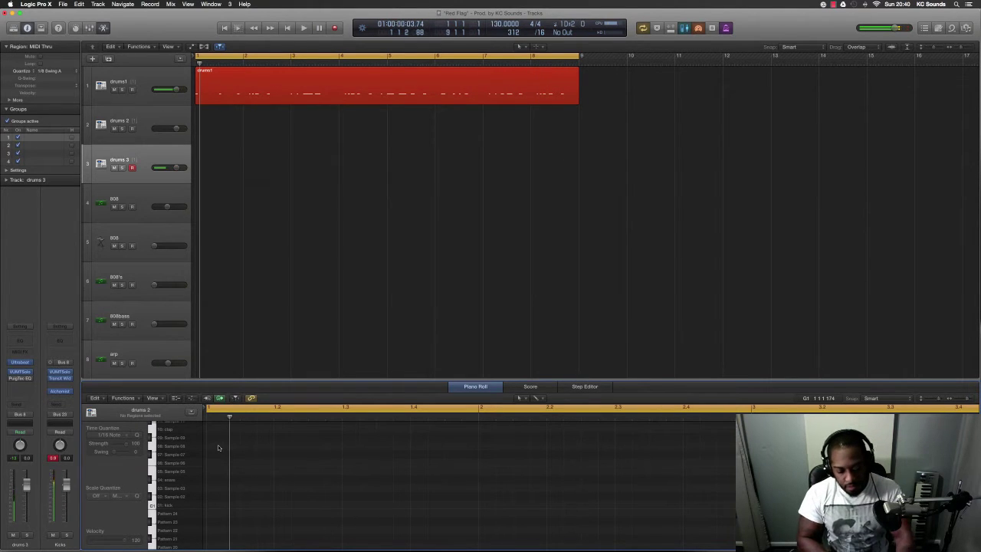
key(shift+r)
key(space)
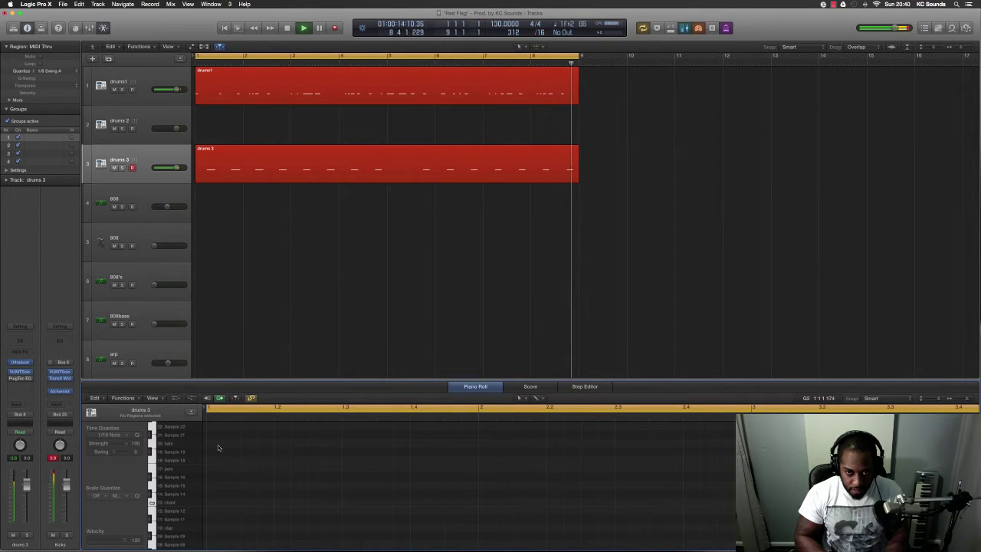
key(space)
key(space)
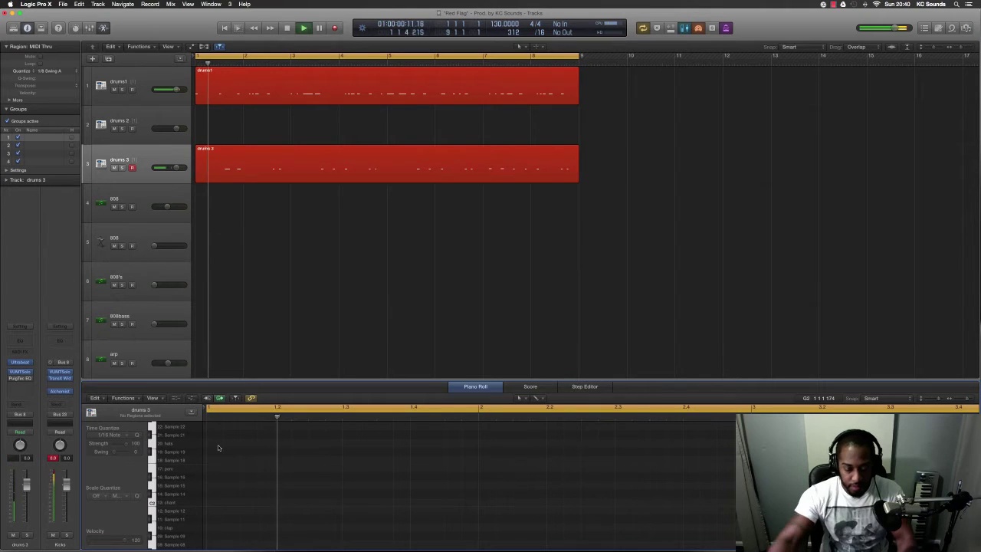
Lower the velocity of three selected notes in the newly captured drums 3 region, including the pair around beat 2.4.
scroll(300, 338, down, 2)
scroll(301, 339, down, 1)
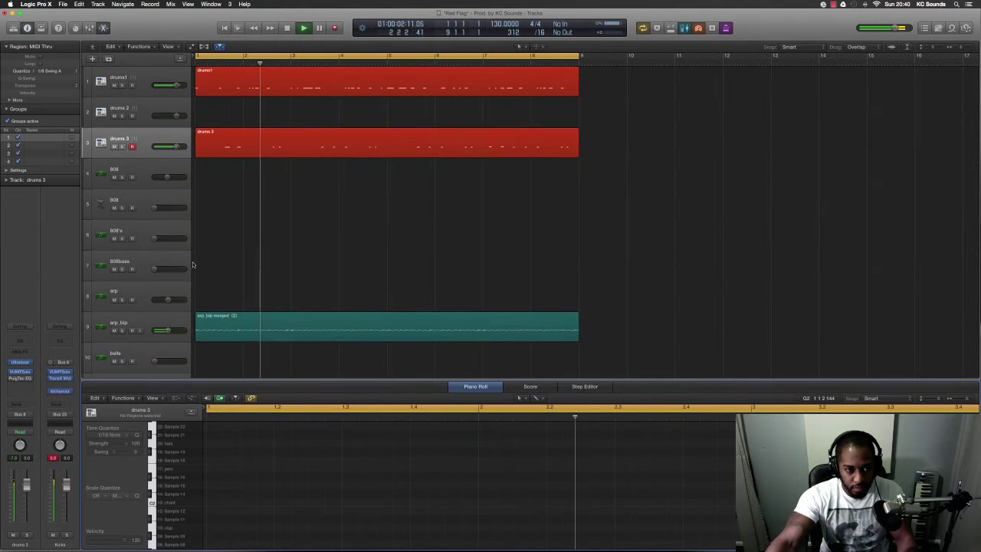
click(298, 143)
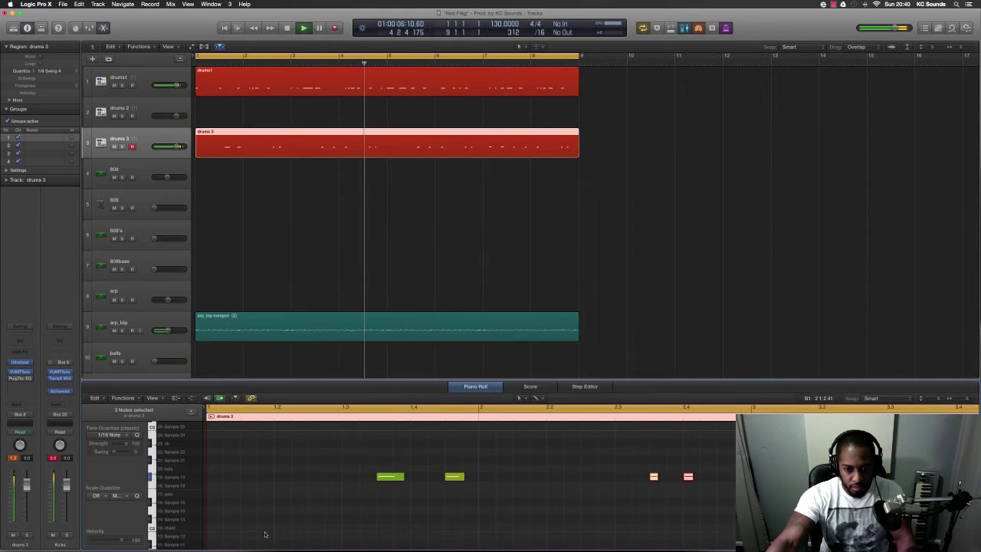
drag(120, 539, 107, 540)
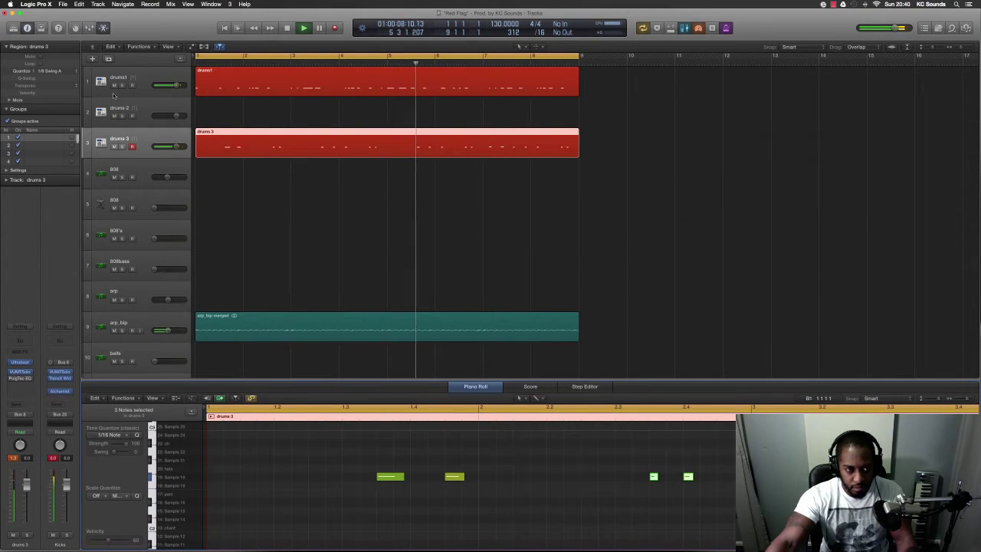
Capture another performance with one hit per bar on drums 3 and join the overlapping drums 3 regions into one.
click(142, 107)
click(145, 138)
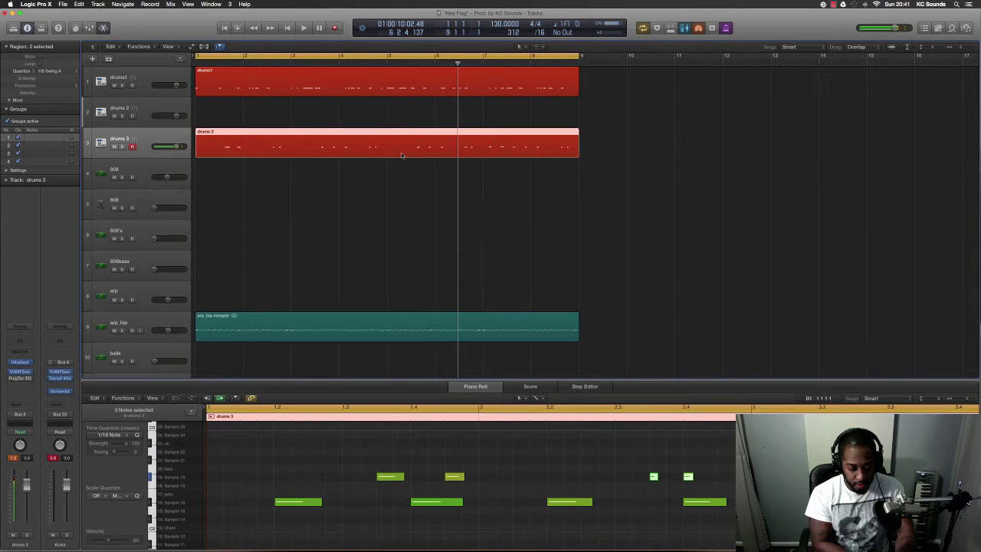
key(Return)
key(space)
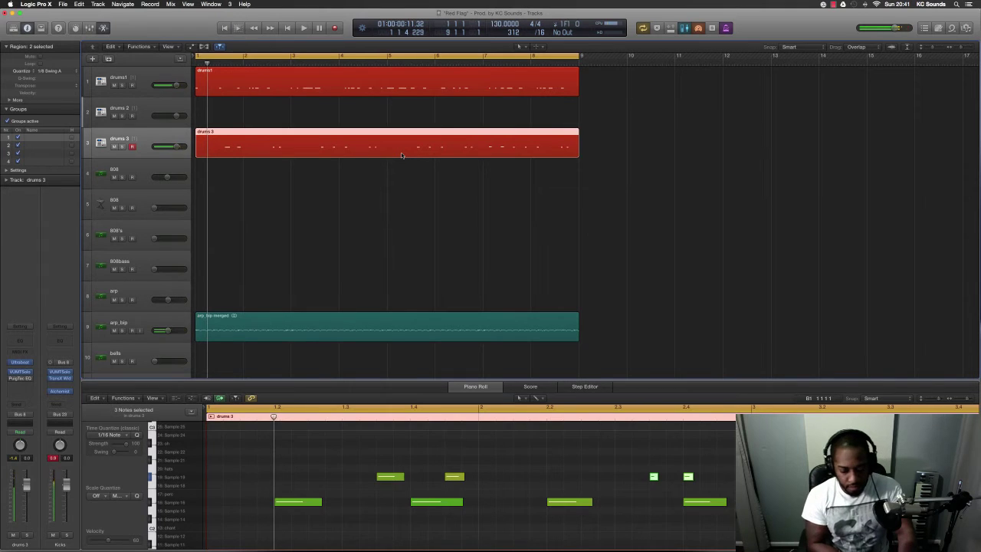
key(Delete)
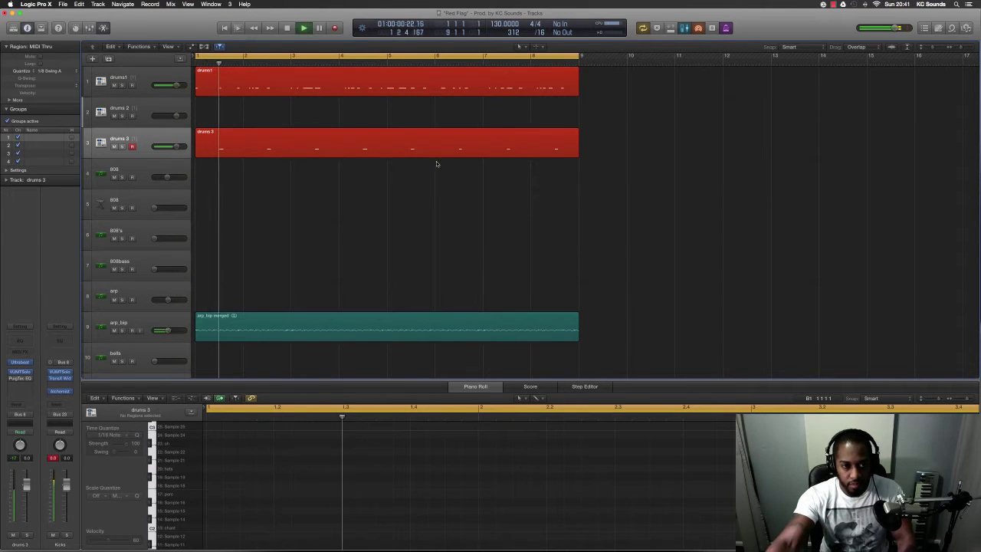
click(309, 145)
key(super+j)
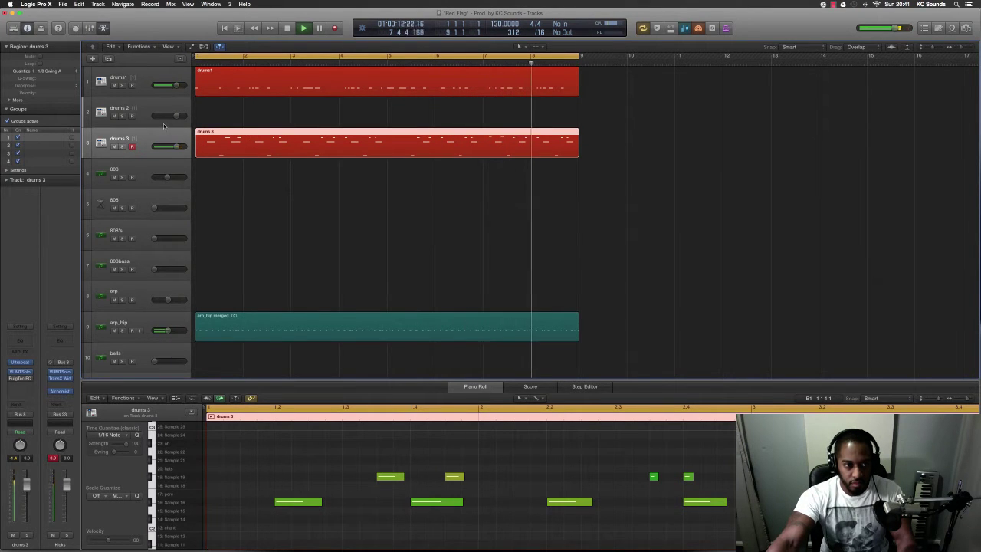
Play the 808 bass on track 4 over the drums and arp loop, then switch to the 808 on track 5.
click(151, 172)
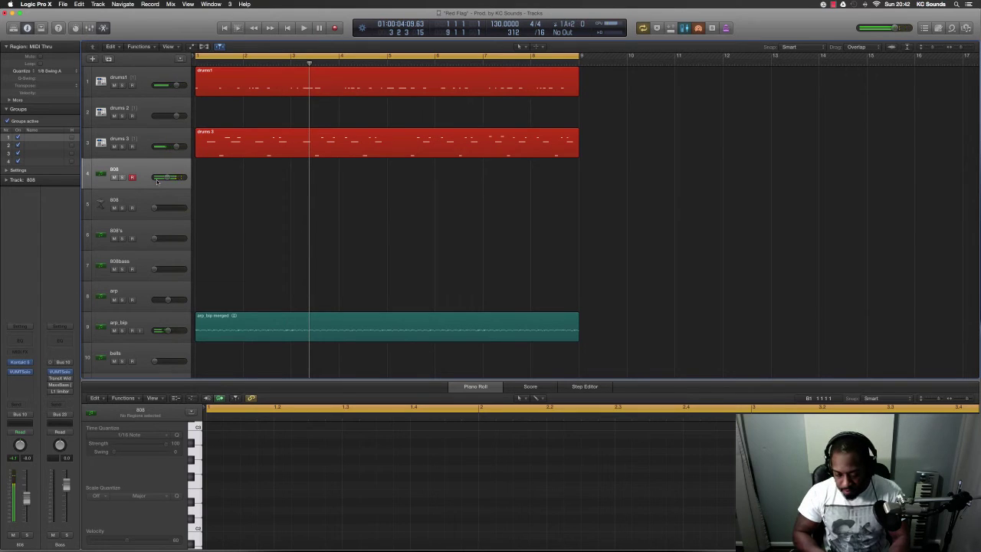
key(space)
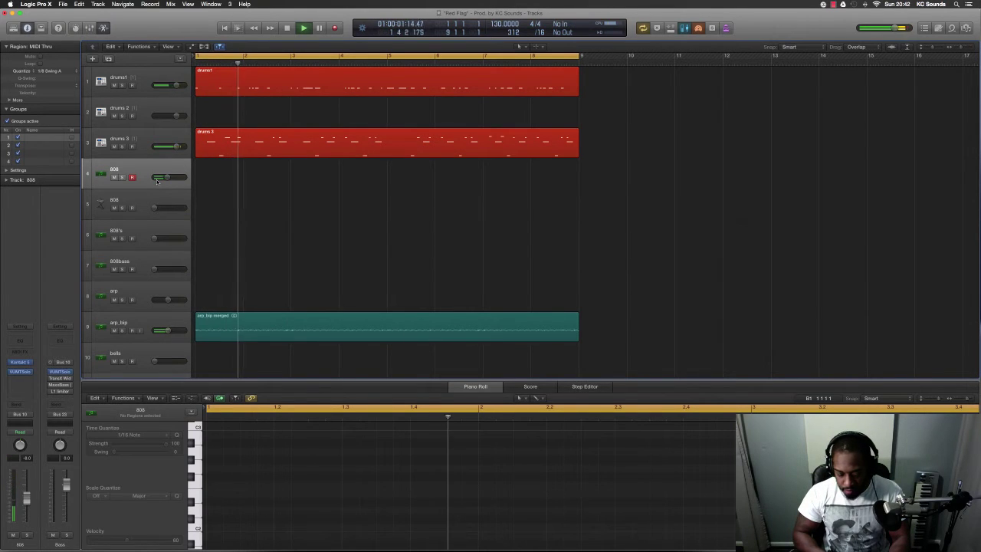
key(space)
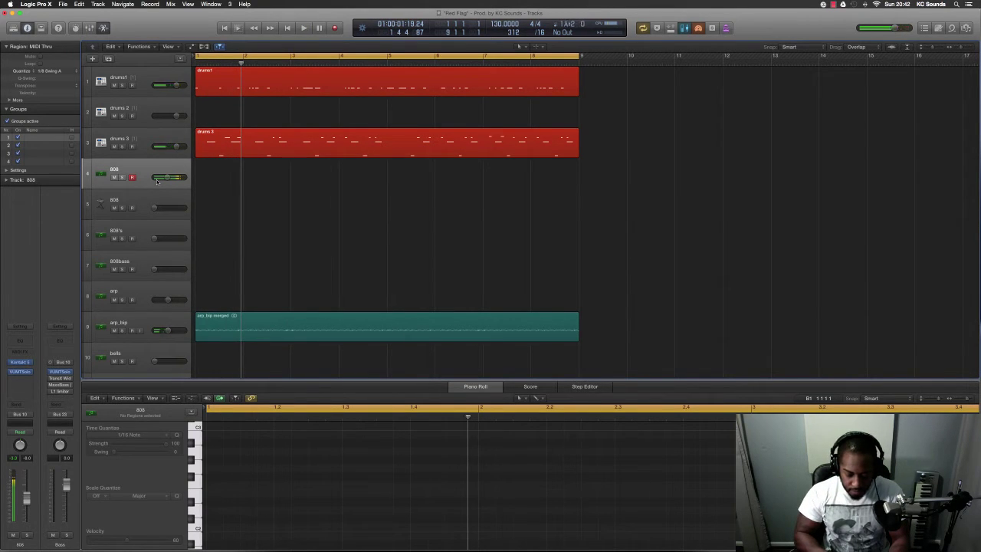
key(space)
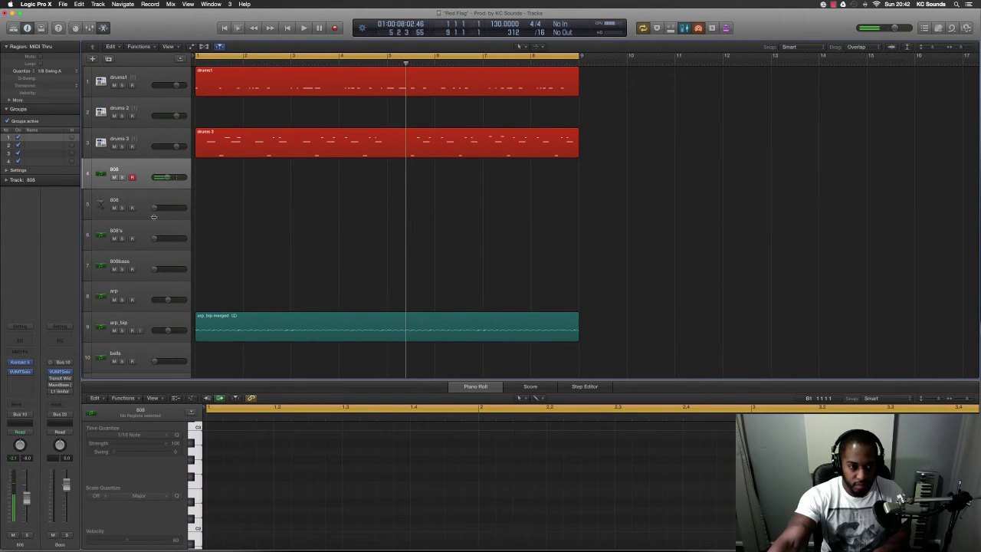
click(158, 197)
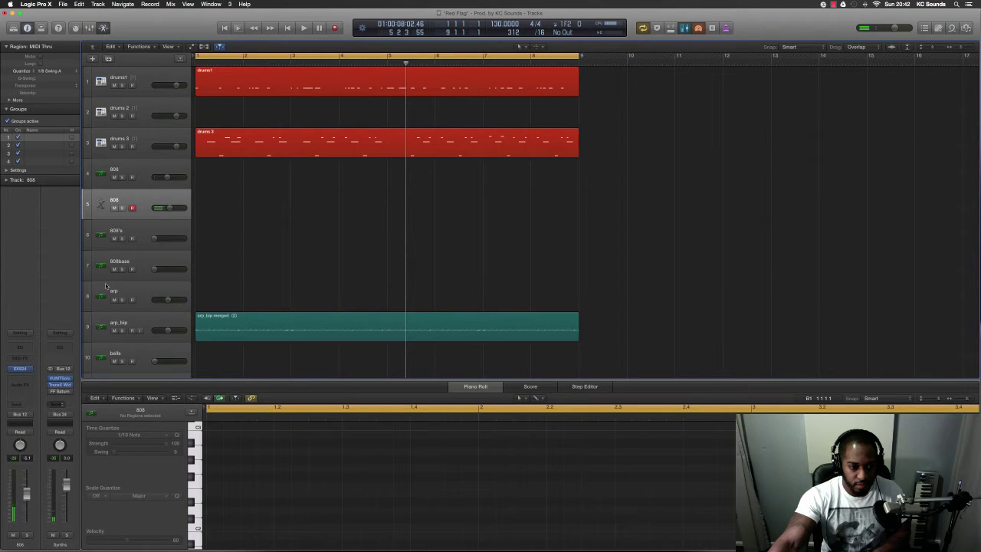
Switch to the 808's track and rehearse bass notes over the drums and arp loop.
click(130, 236)
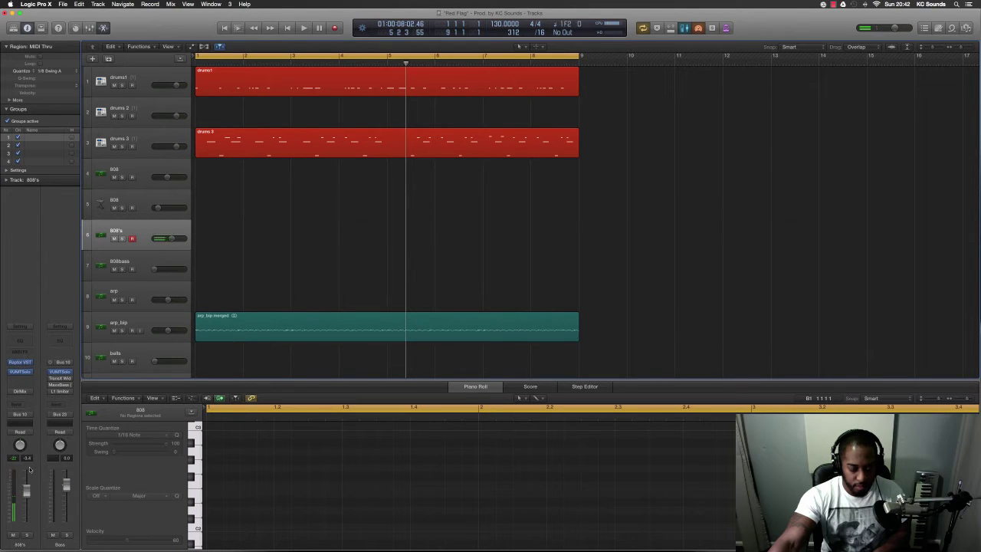
key(Return)
key(space)
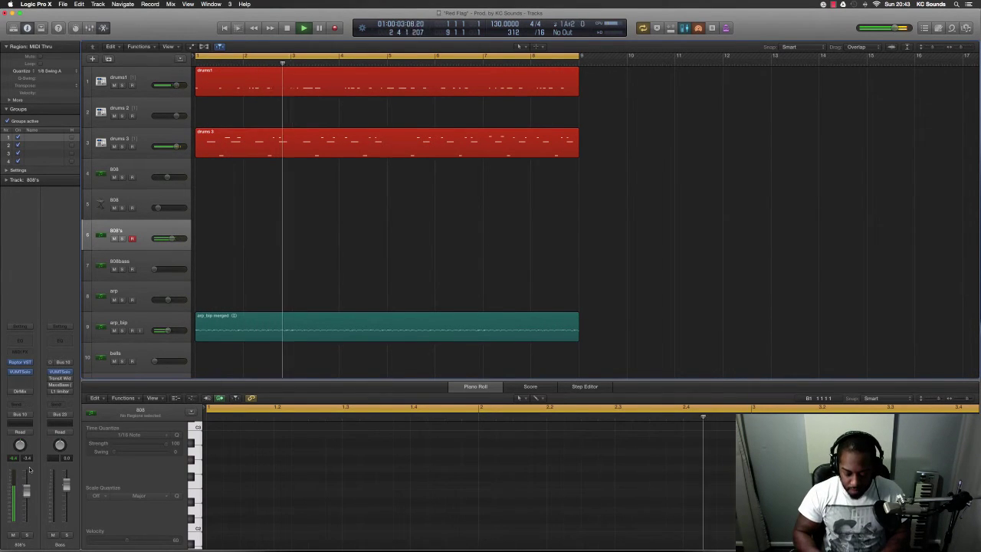
key(space)
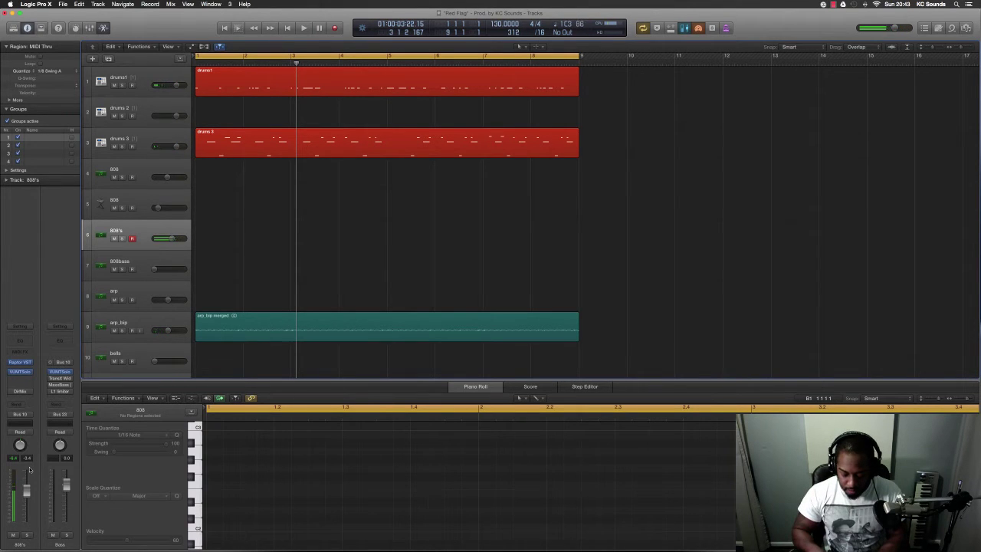
key(space)
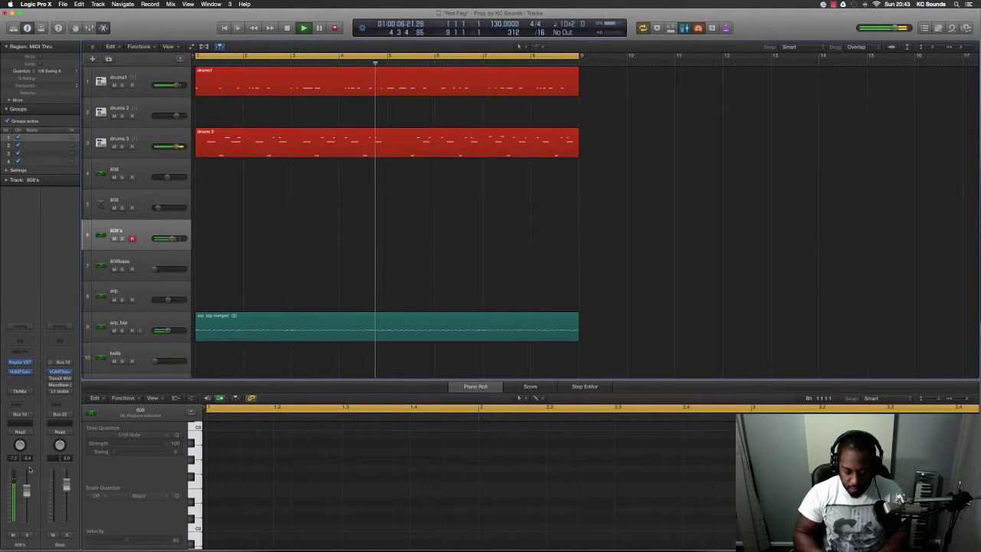
key(space)
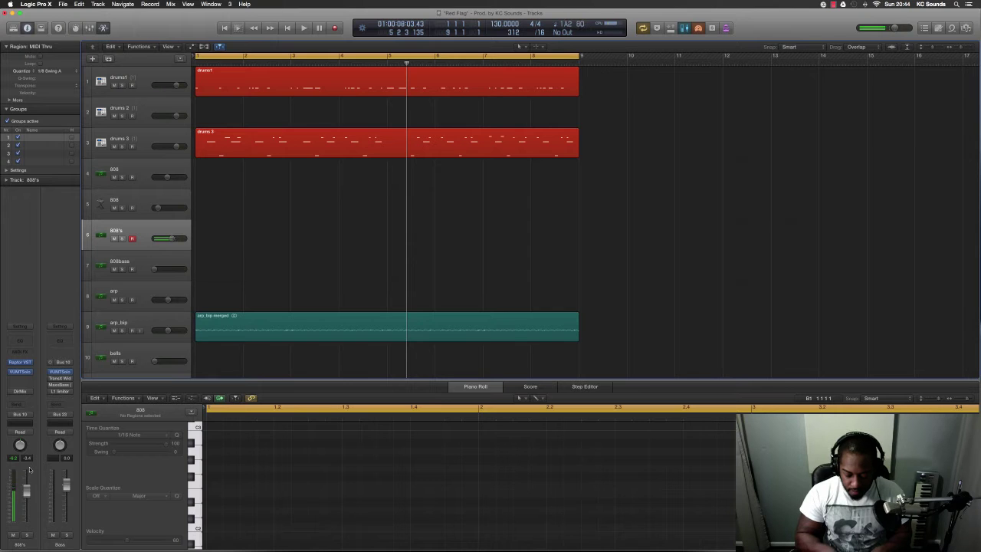
key(space)
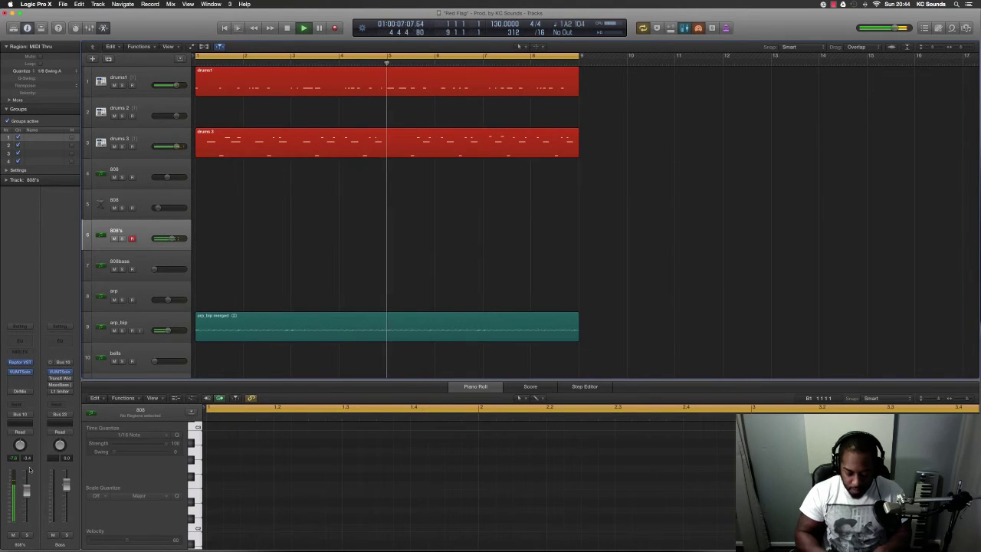
key(space)
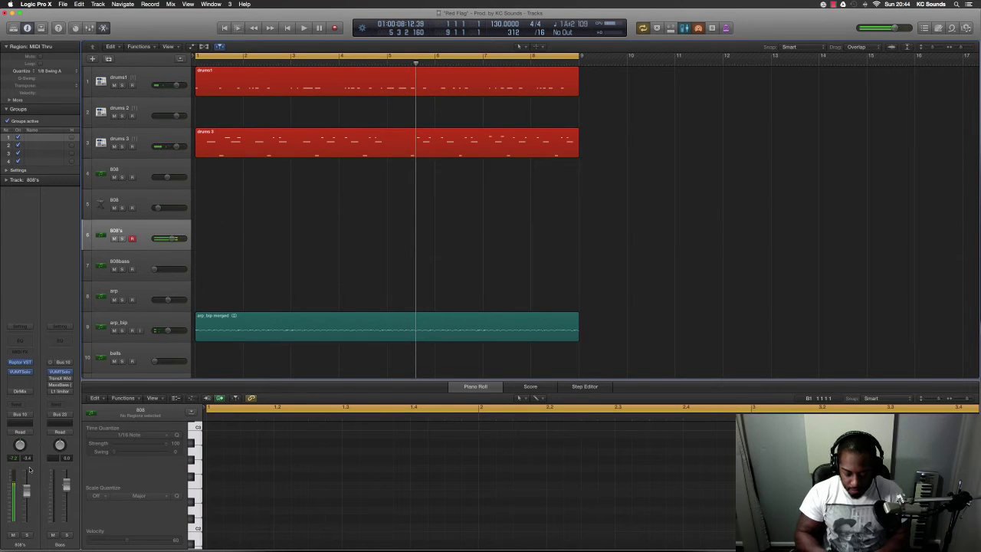
Perform an 808 bassline over the full loop and capture it as an eight-bar region on the 808's track.
key(Return)
key(space)
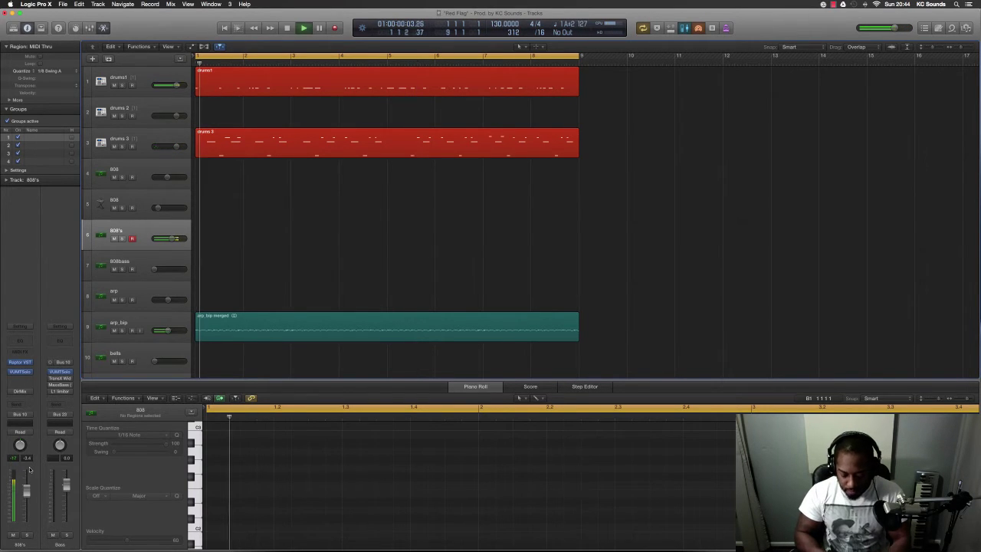
key(Return)
key(space)
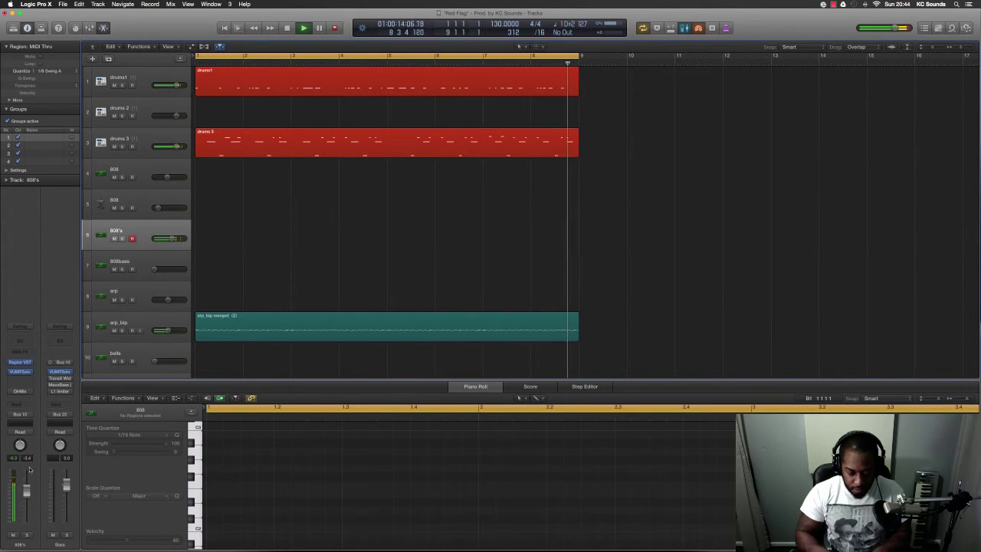
key(space)
key(shift+r)
key(space)
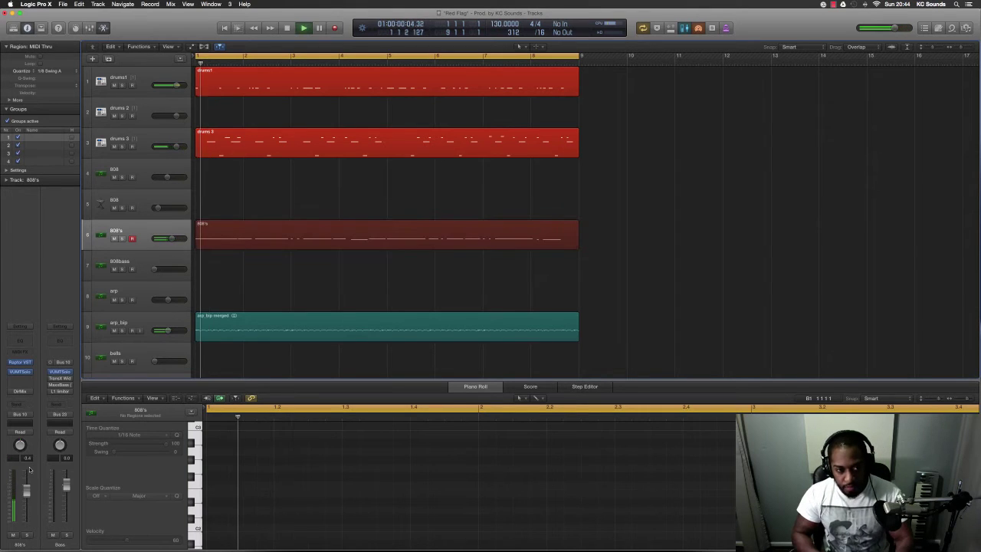
Open the drums 3 region for note editing and raise the velocity of all its Sample 06 notes.
double_click(317, 147)
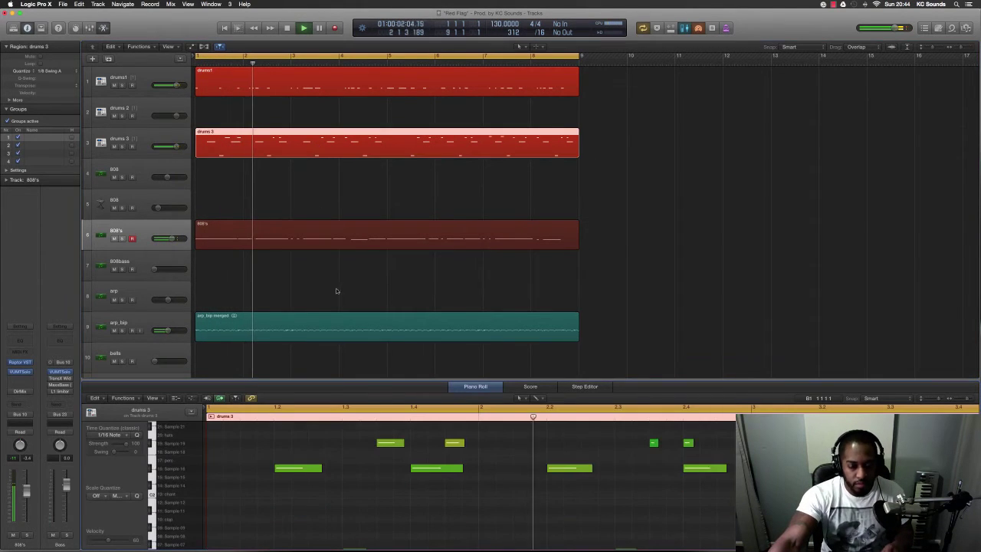
scroll(426, 460, up, 5)
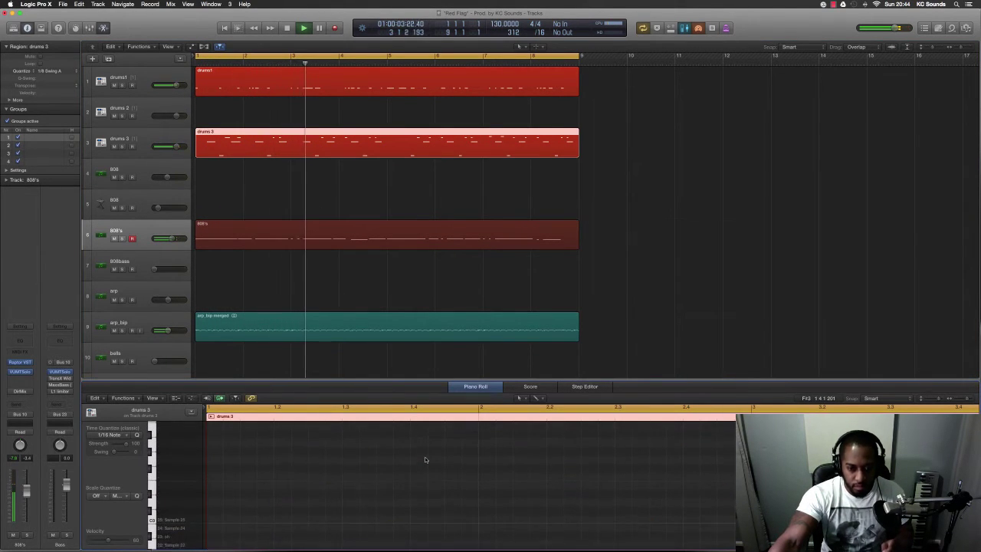
scroll(425, 460, down, 5)
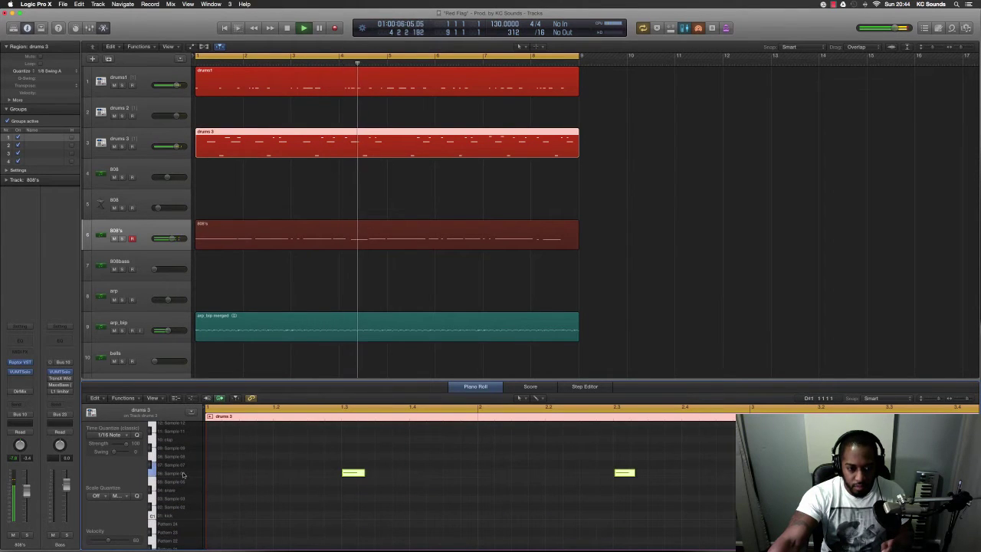
click(183, 475)
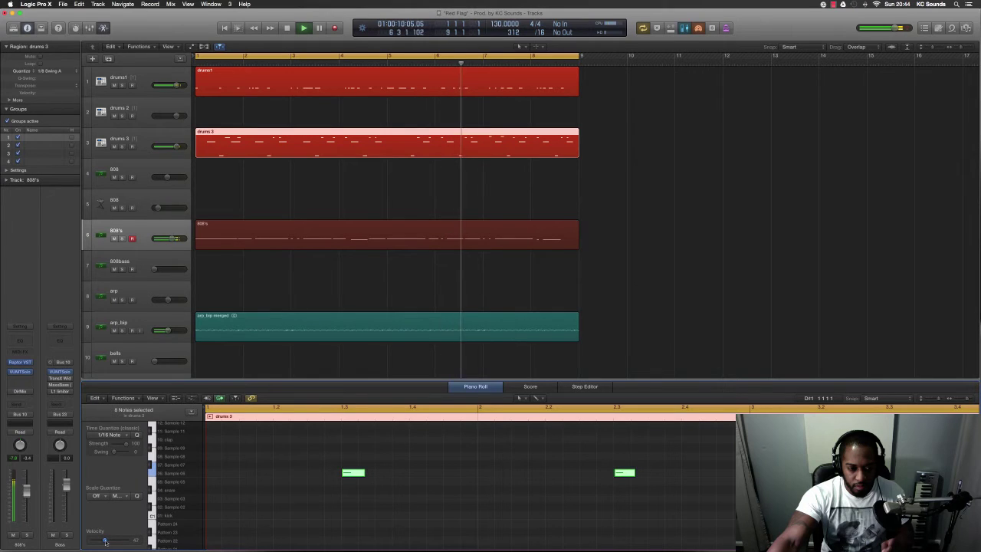
drag(111, 541, 114, 542)
scroll(181, 469, up, 3)
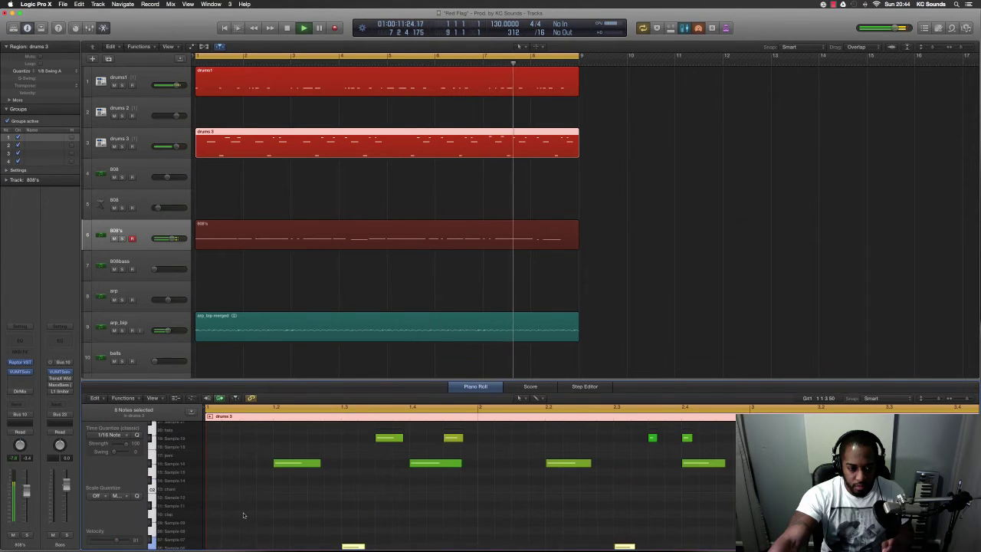
Lower the velocity of all Sample 16 notes in drums 3 and readjust that of the Sample 06 notes during playback.
click(181, 469)
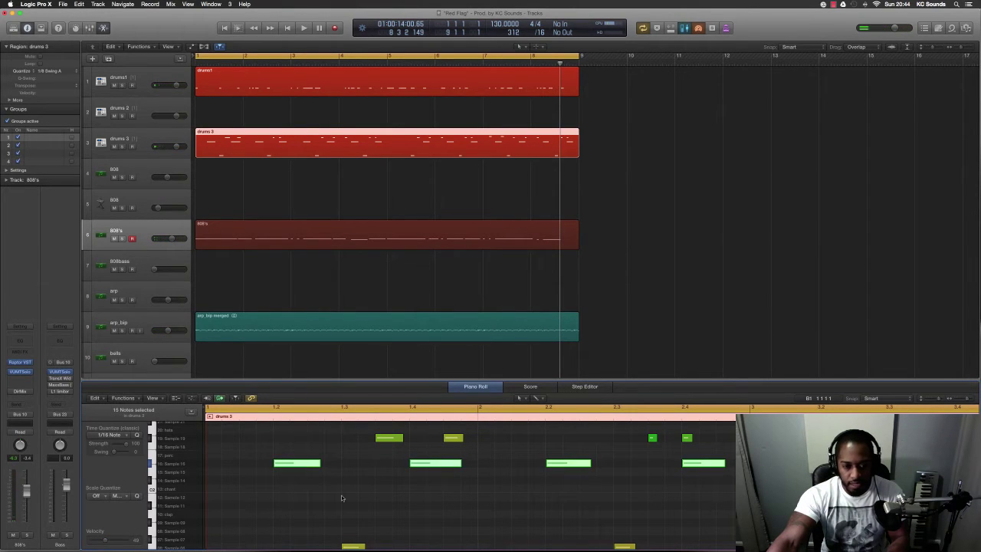
key(space)
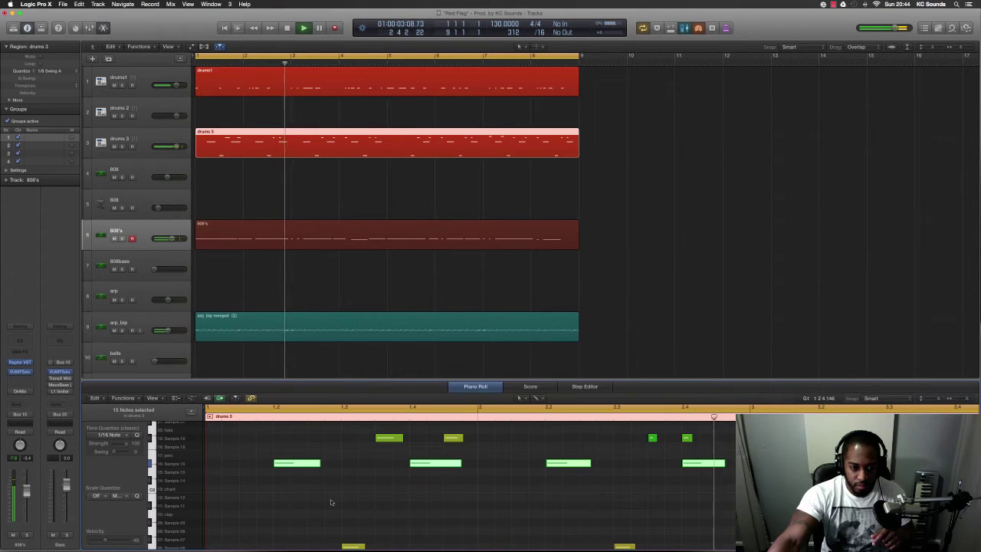
scroll(324, 505, down, 4)
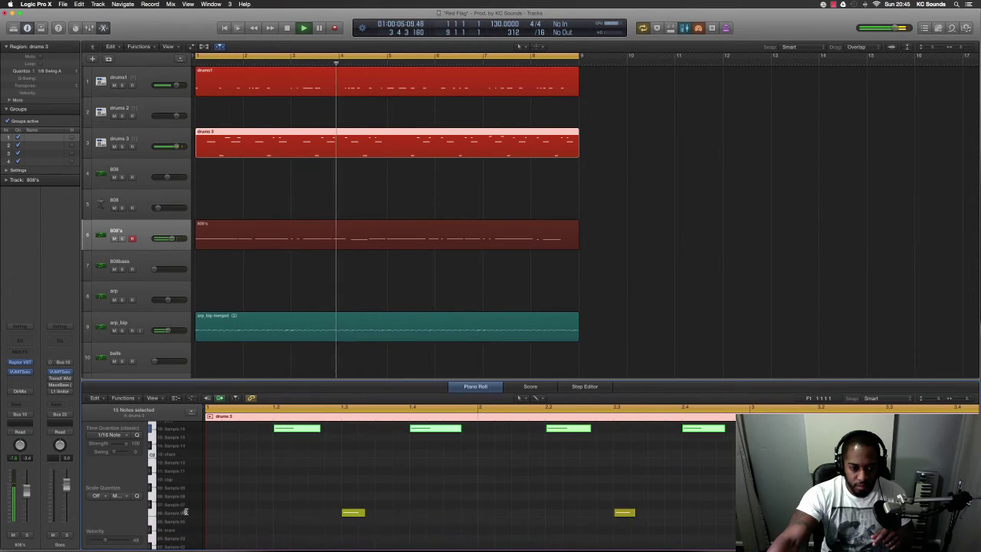
click(154, 513)
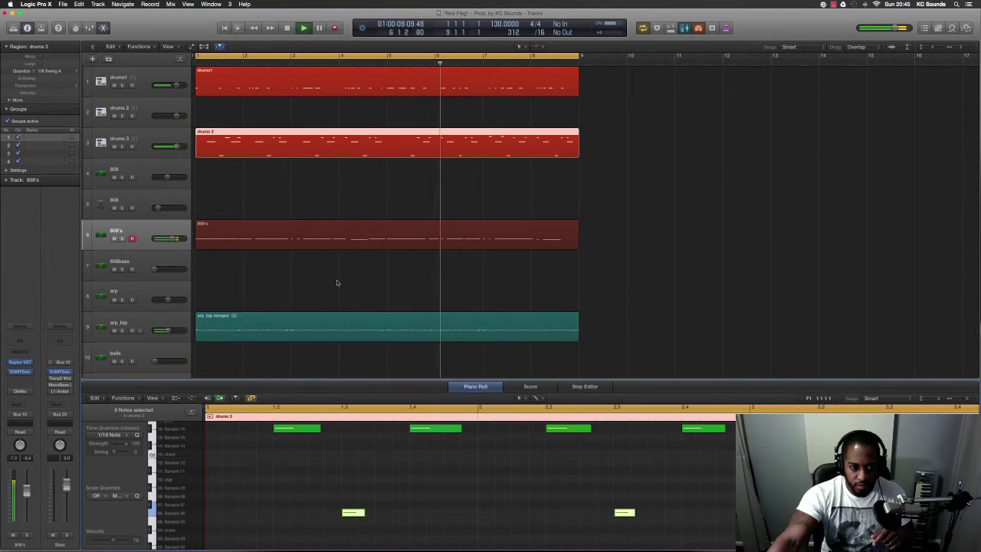
scroll(336, 284, down, 5)
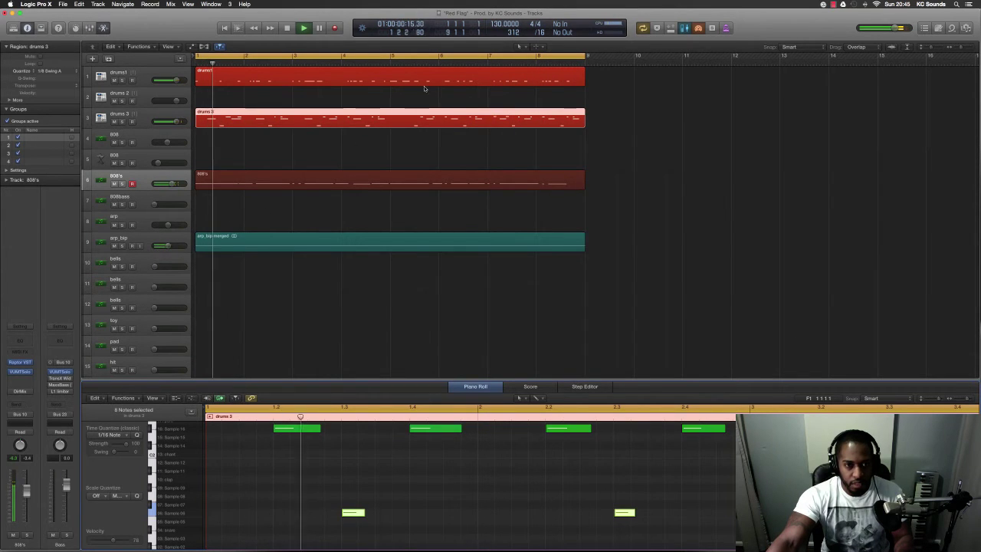
key(space)
Delete all Sample 19 notes from the drums 3 region.
scroll(418, 483, down, 4)
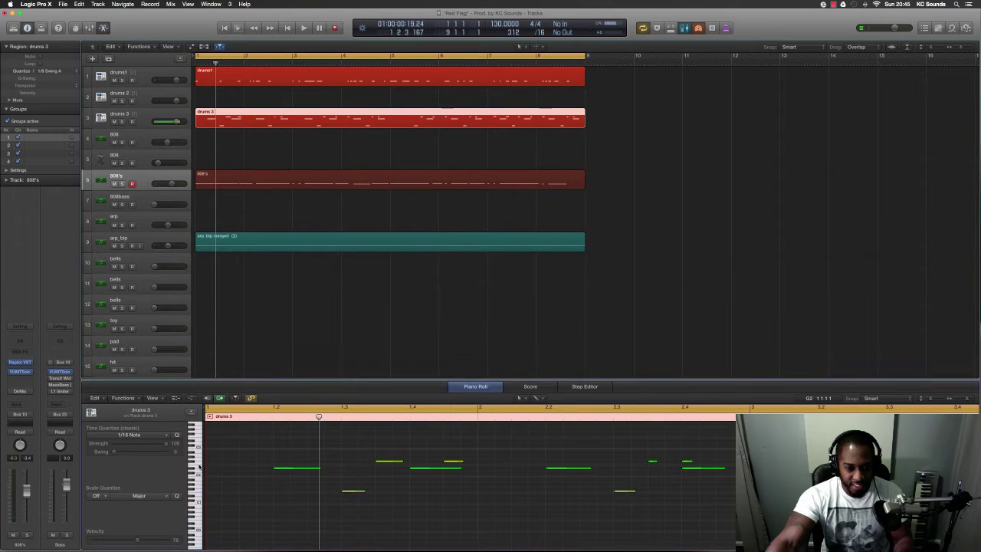
scroll(238, 465, up, 5)
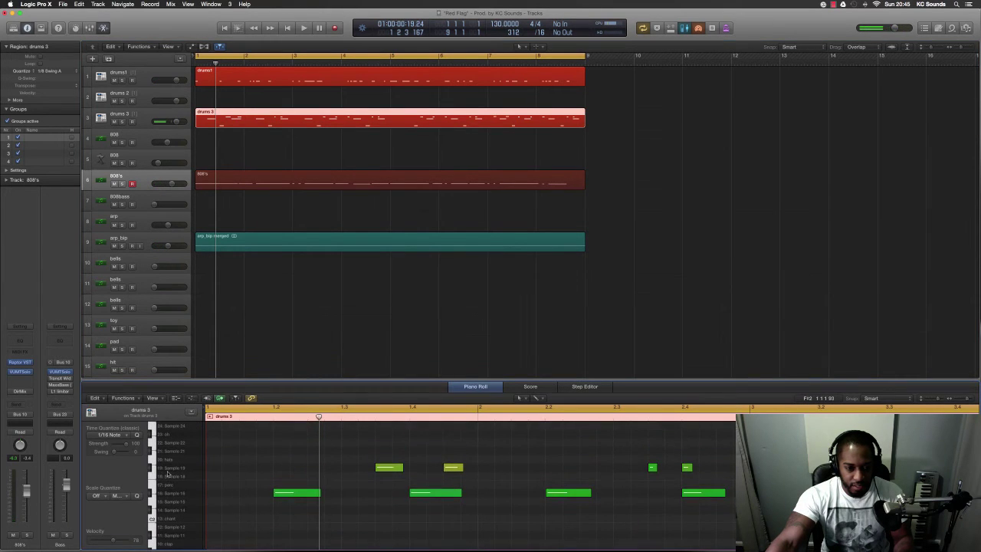
click(177, 468)
key(Delete)
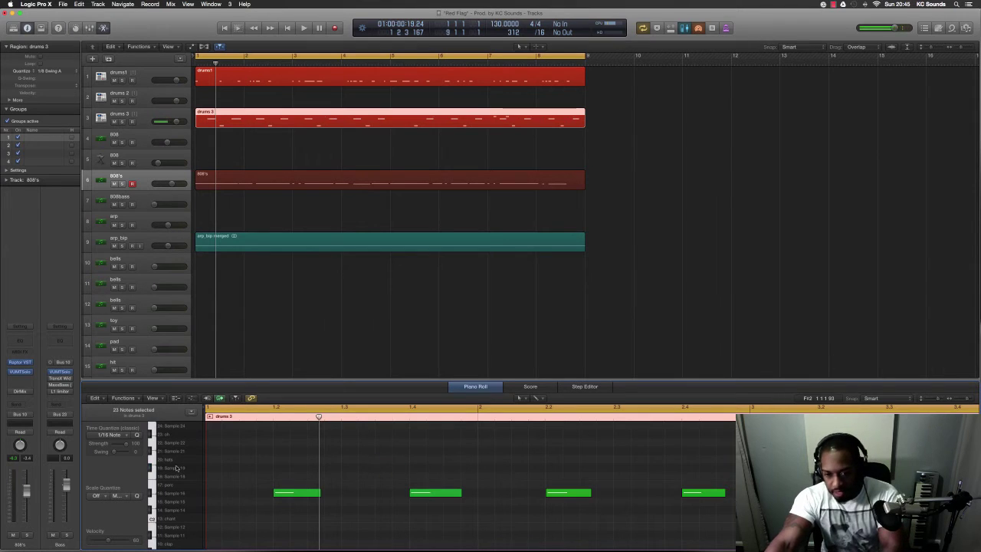
scroll(474, 508, down, 4)
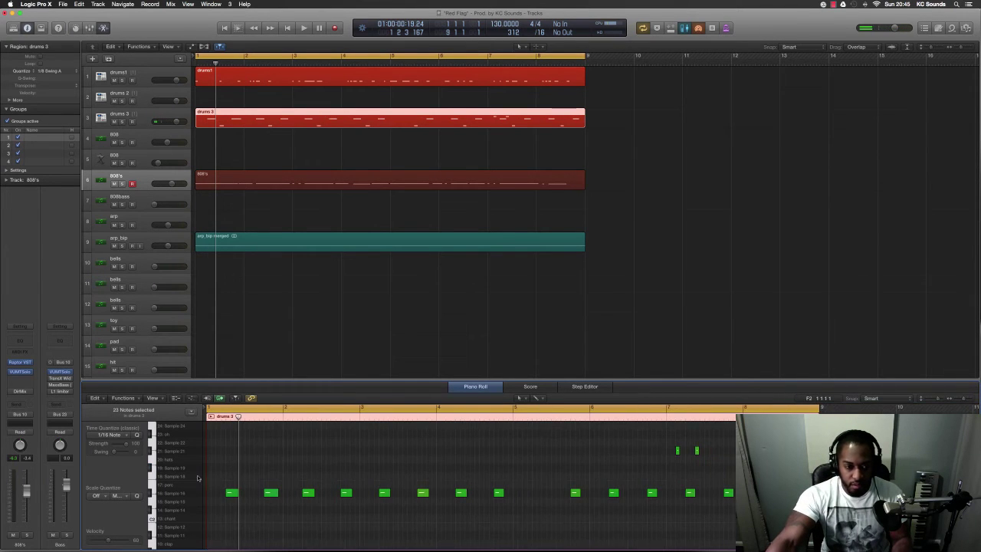
Add three hats notes from the start of bar 1 in drums 3, spaced three sixteenths apart.
key(space)
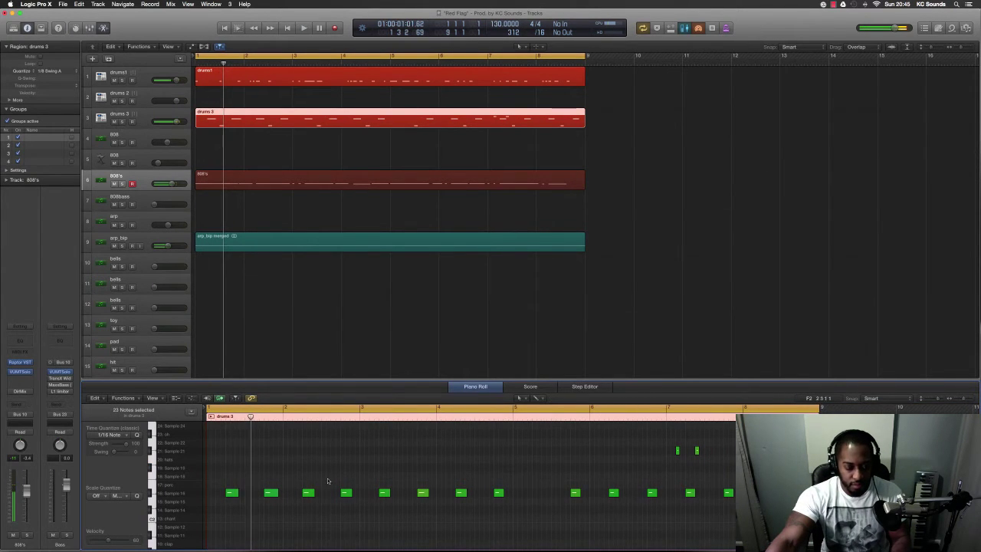
scroll(328, 479, up, 4)
scroll(329, 478, up, 2)
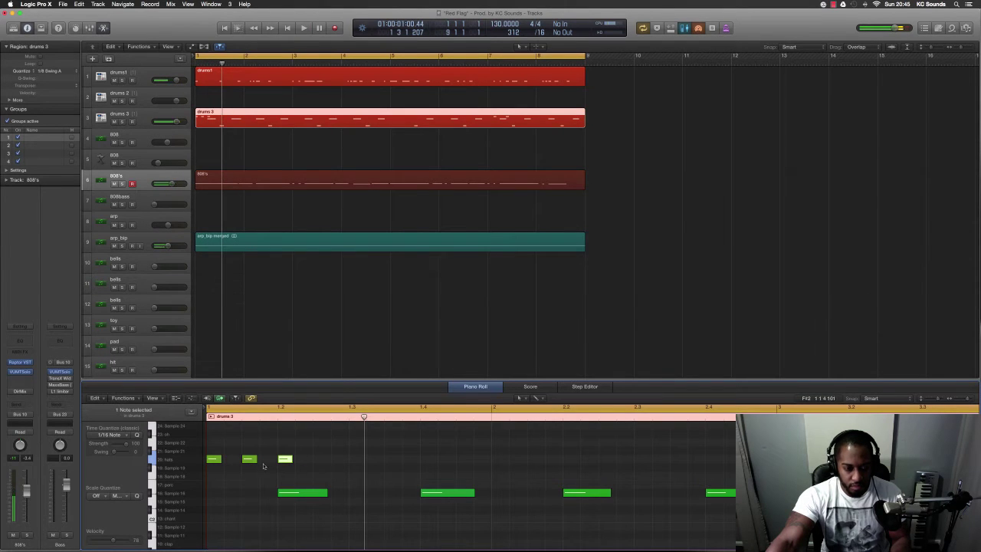
drag(249, 460, 318, 462)
key(space)
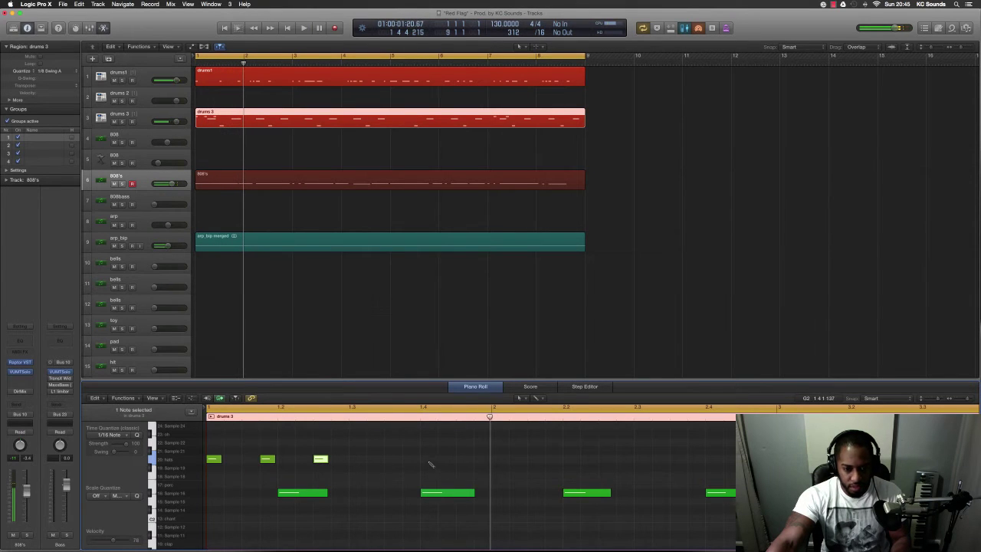
Try adding two more hats notes on and just after beat 4 of bar 1.
key(space)
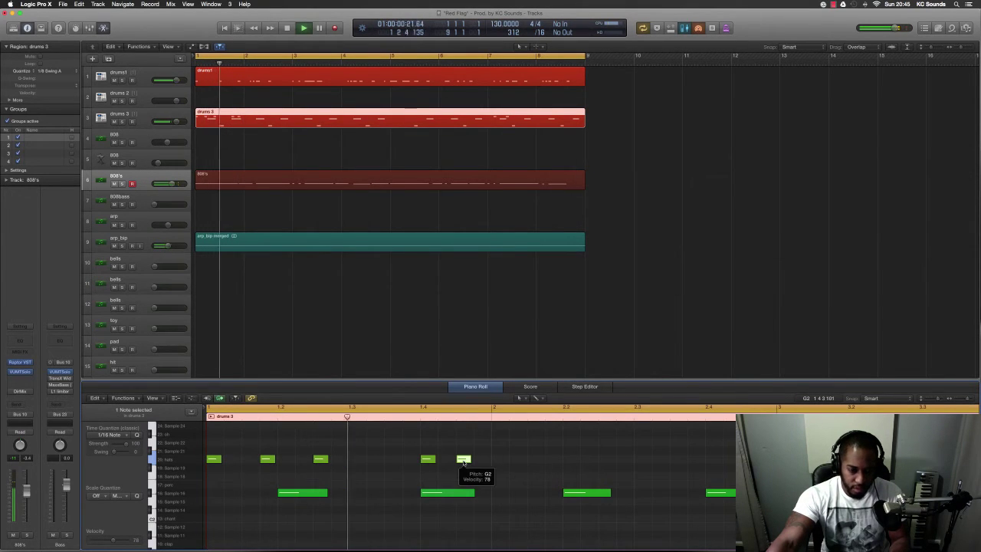
key(space)
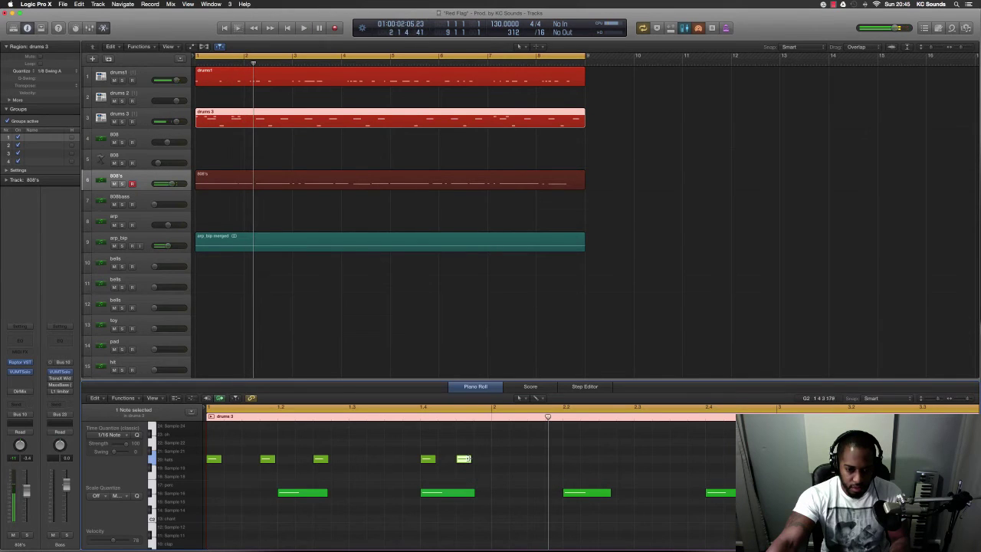
drag(426, 459, 499, 459)
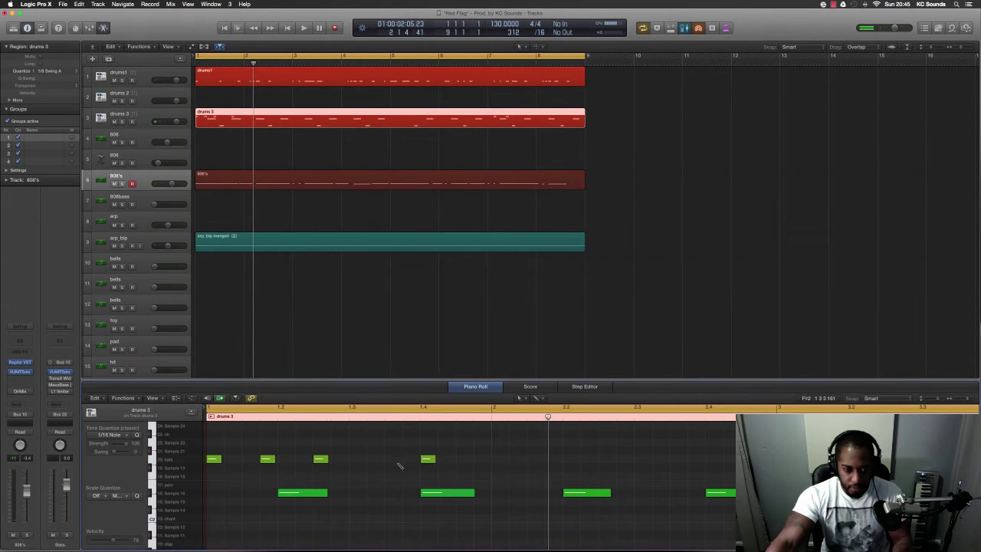
Duplicate the three-note hats pattern and place the copy so it starts on beat 4 of bar 1.
drag(278, 470, 508, 460)
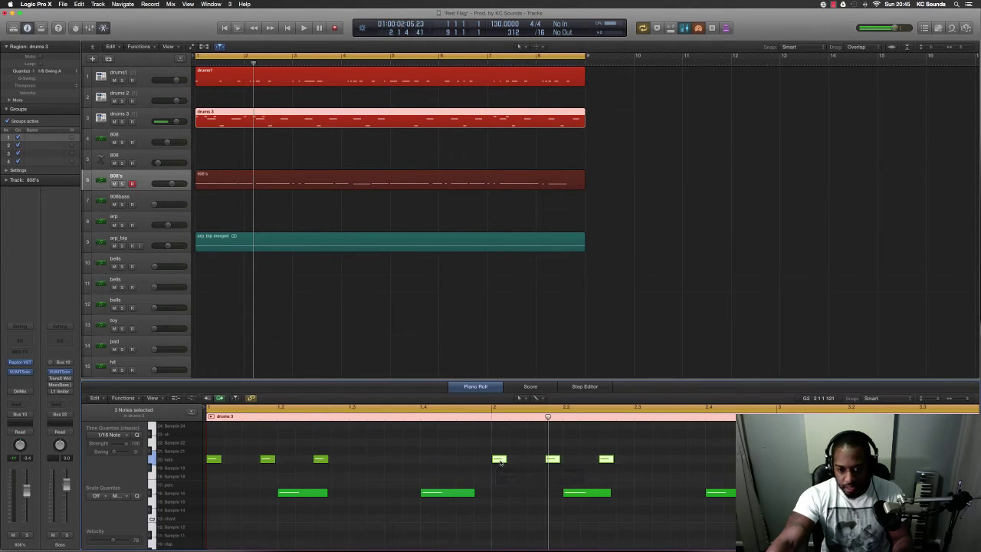
key(space)
key(super+Left)
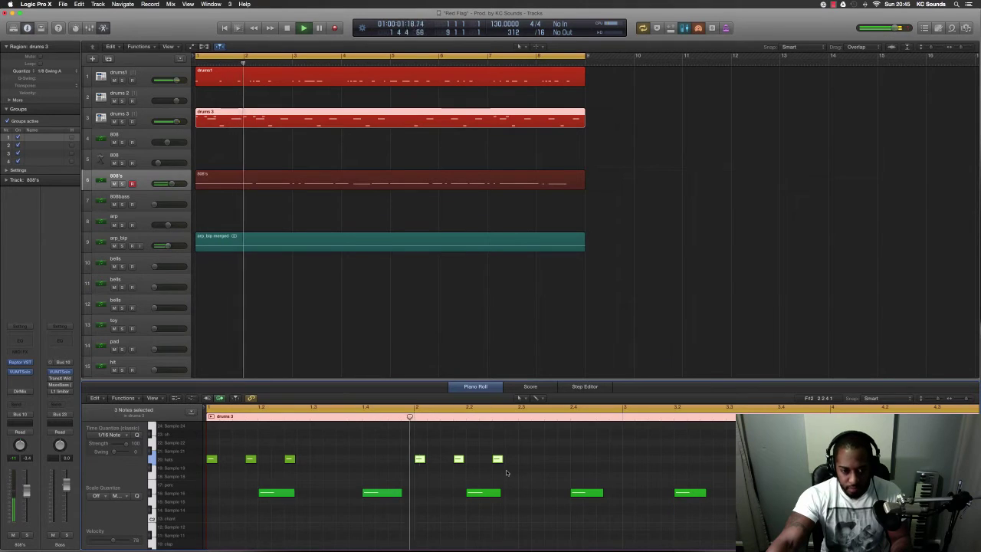
drag(419, 460, 367, 460)
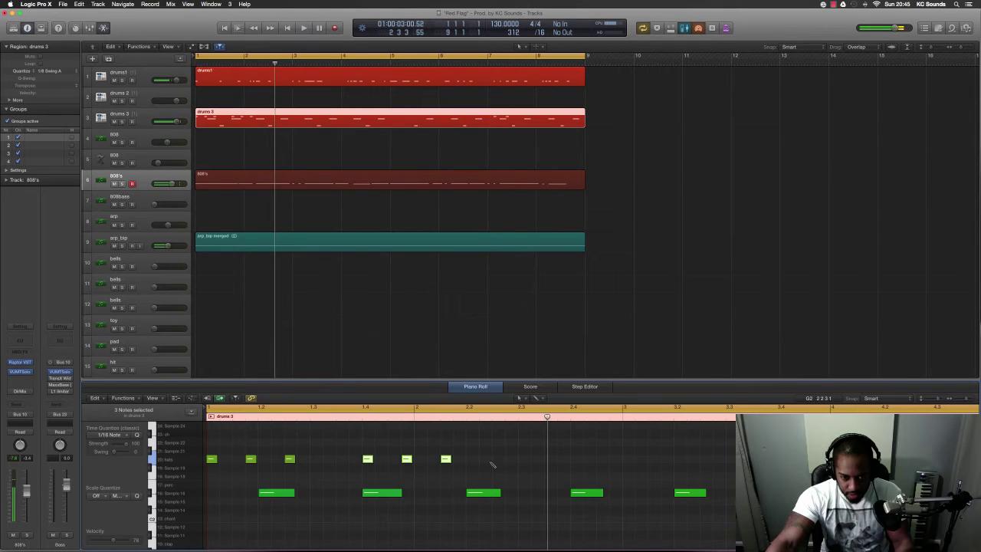
Add a hats note midway through beat 2.2 and two notes in the row below Sample 24, midway through beats 2.3 and 2.4.
key(space)
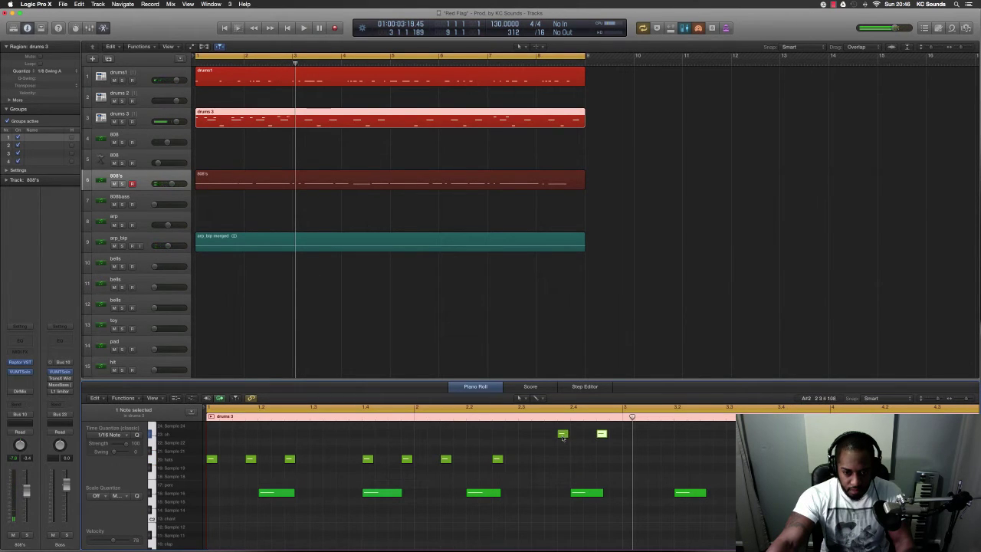
drag(560, 435, 548, 436)
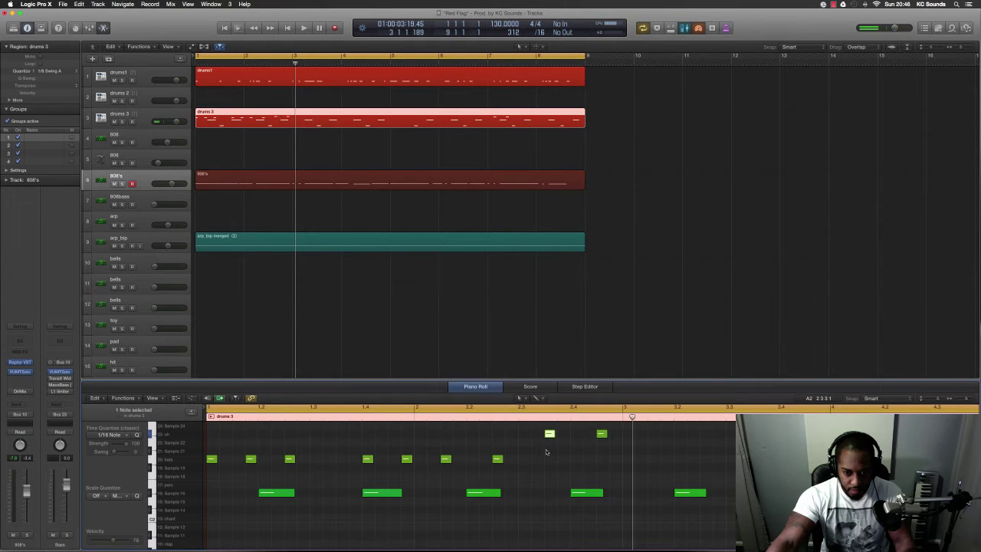
Add a roll of three short, closely spaced Sample 22 notes at beat 2.3 in drums 3 and play it back.
key(space)
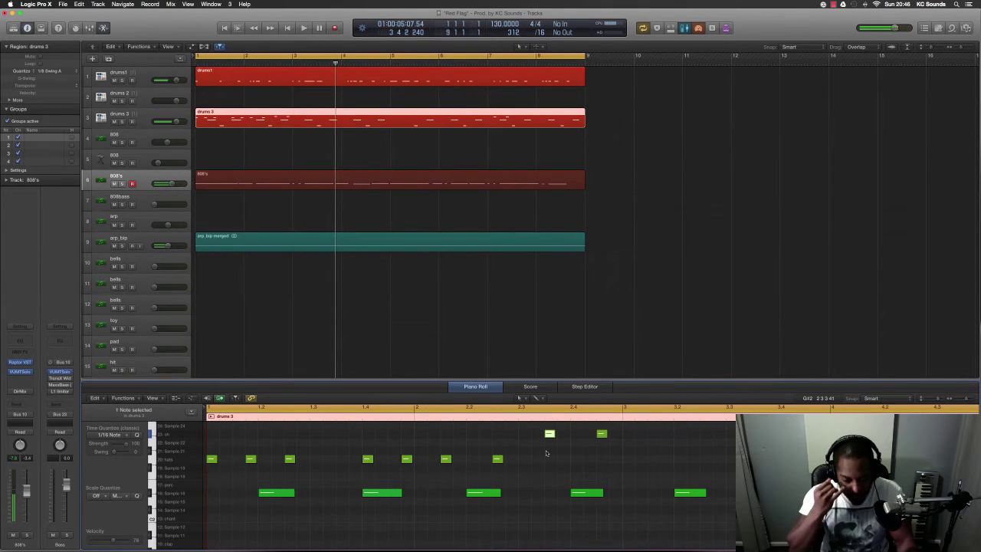
scroll(575, 466, down, 1)
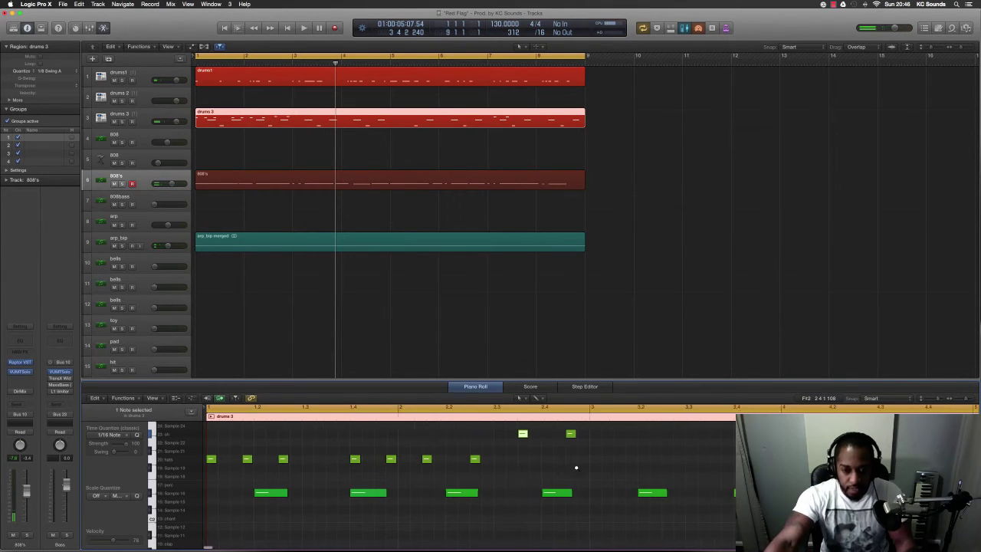
scroll(577, 469, up, 3)
key(space)
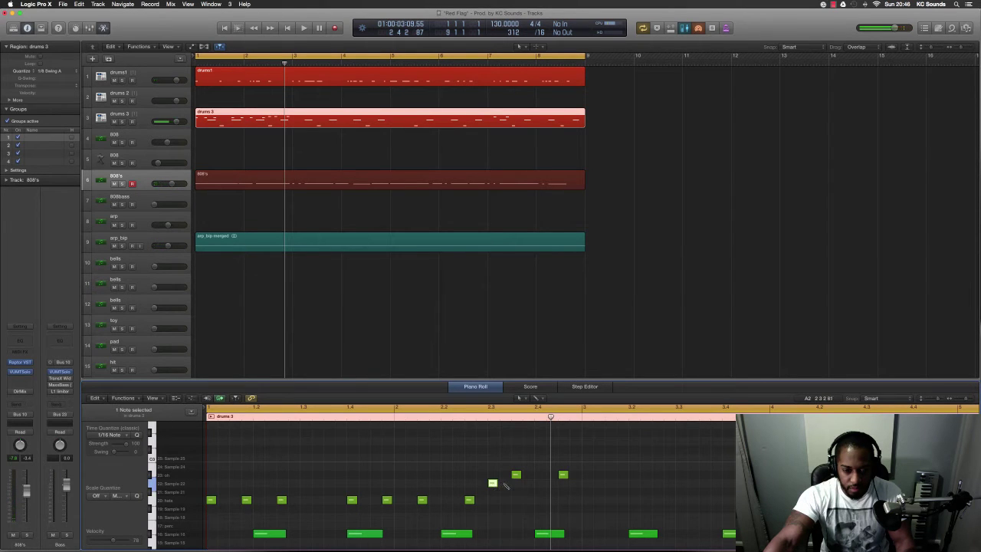
scroll(505, 499, up, 2)
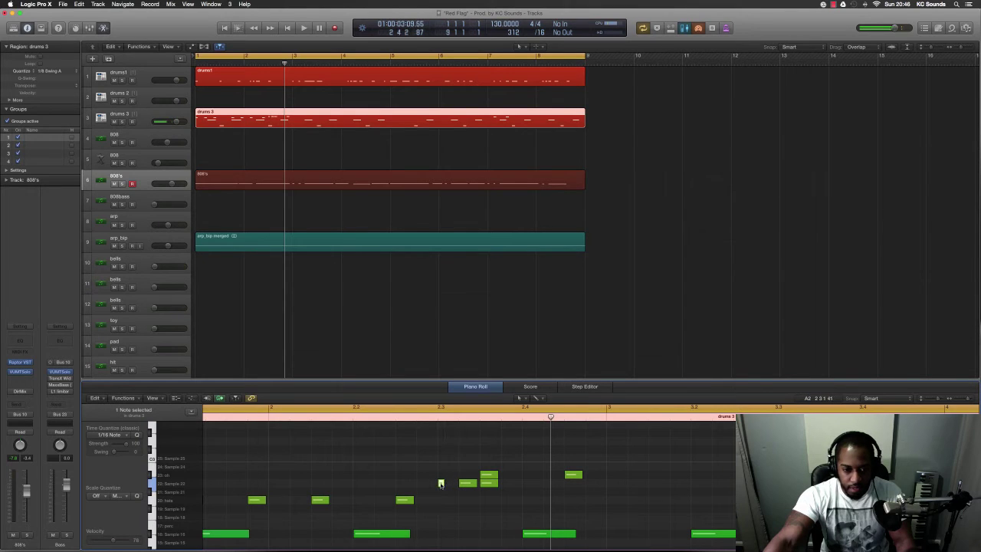
drag(440, 483, 456, 483)
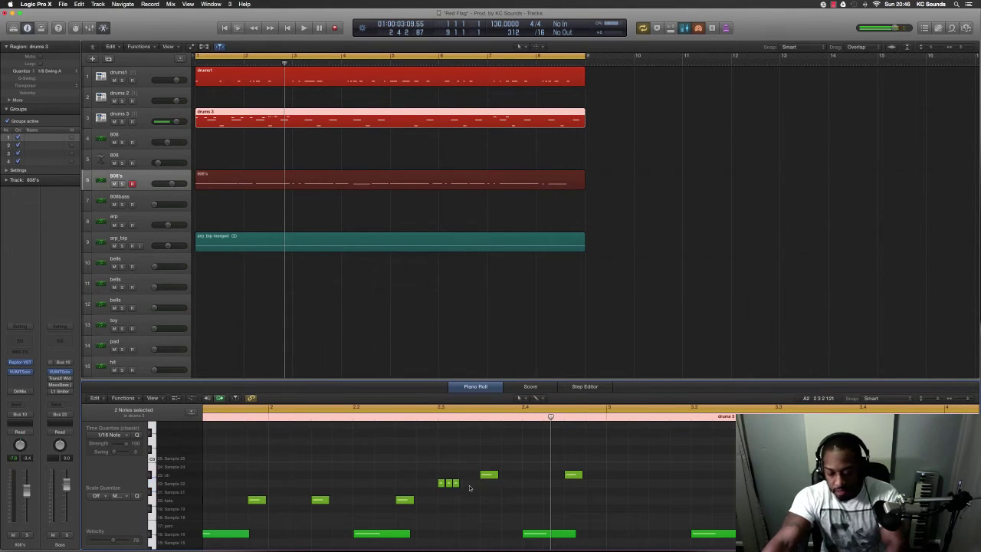
key(Return)
key(space)
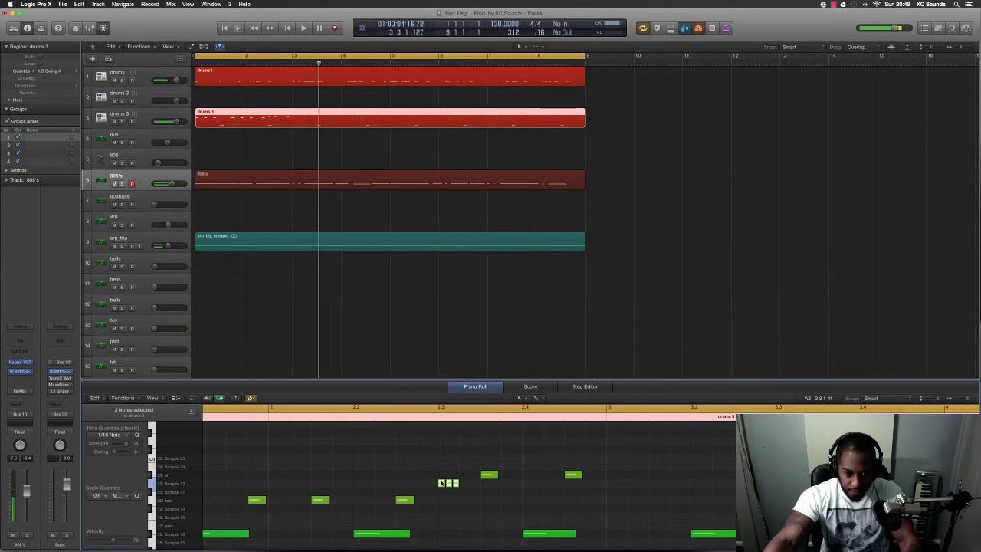
Duplicate the three-note Sample 22 roll to beat 3.2 and again midway through that beat, then play the result.
drag(619, 488, 733, 491)
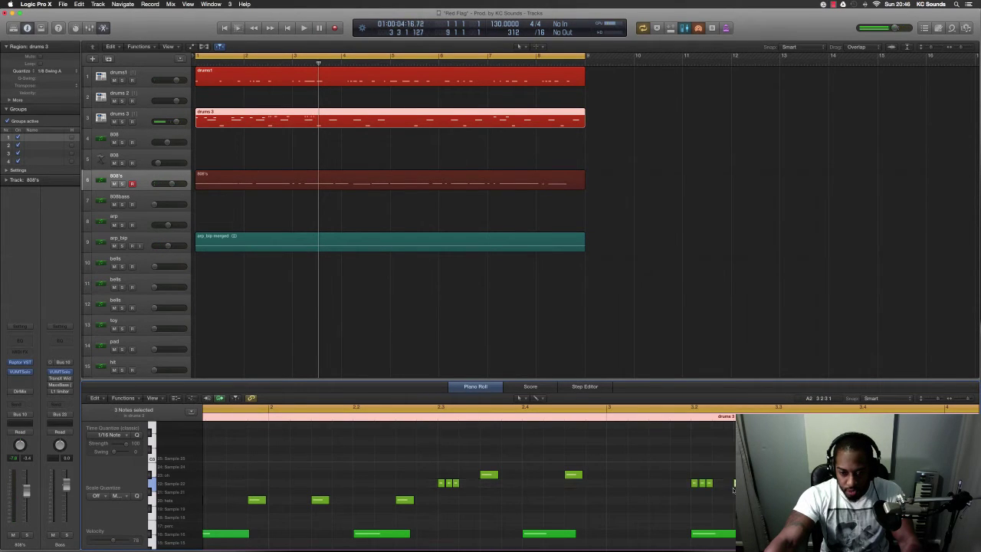
key(space)
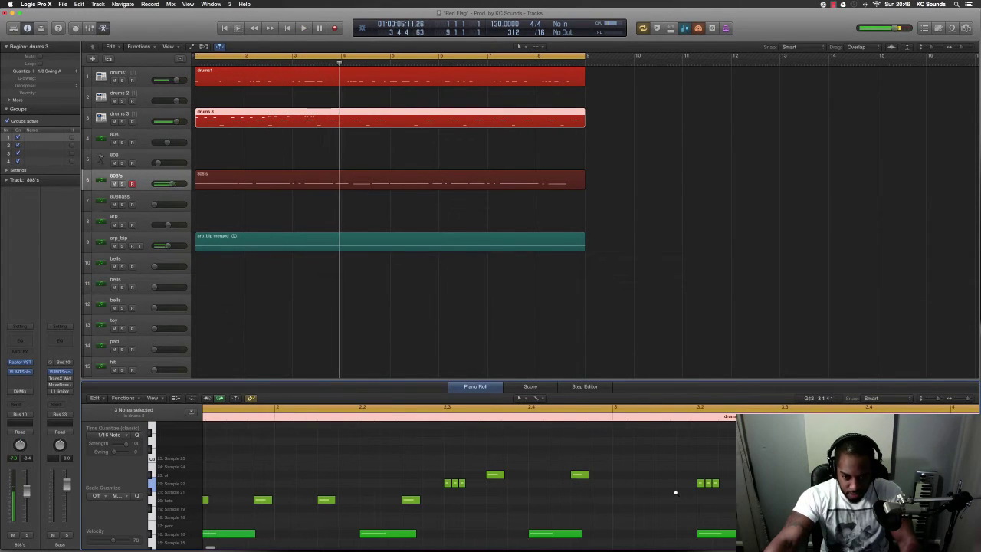
scroll(616, 494, right, 5)
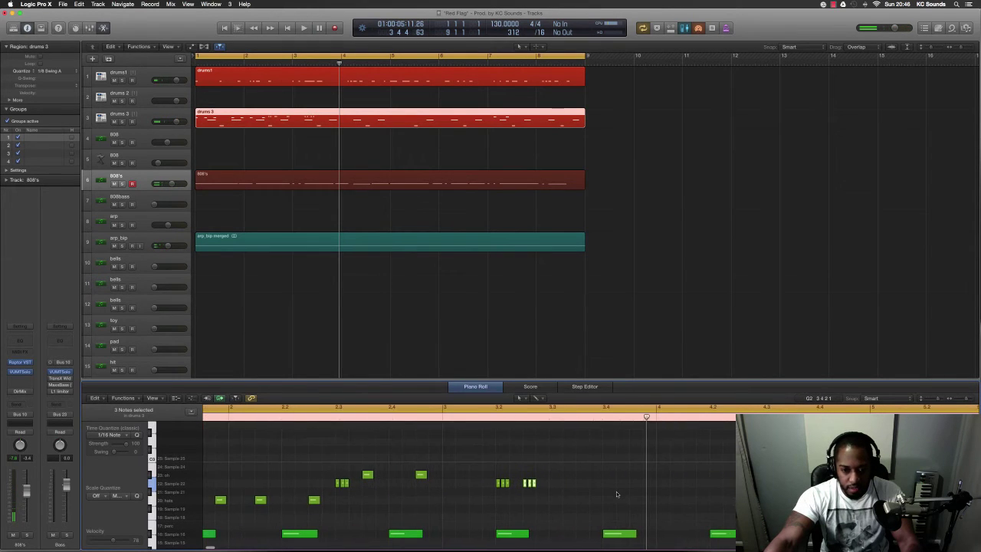
Copy the Sample 16 note at beat 3.4 to the chant row at position 3 4 3 1 and play it back.
scroll(616, 494, down, 2)
click(170, 508)
scroll(180, 521, down, 1)
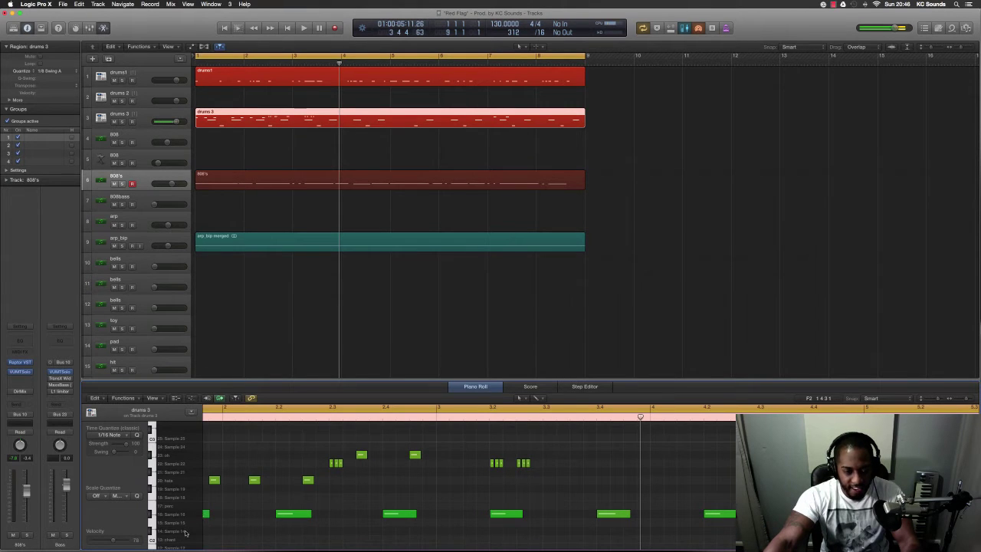
scroll(180, 540, down, 3)
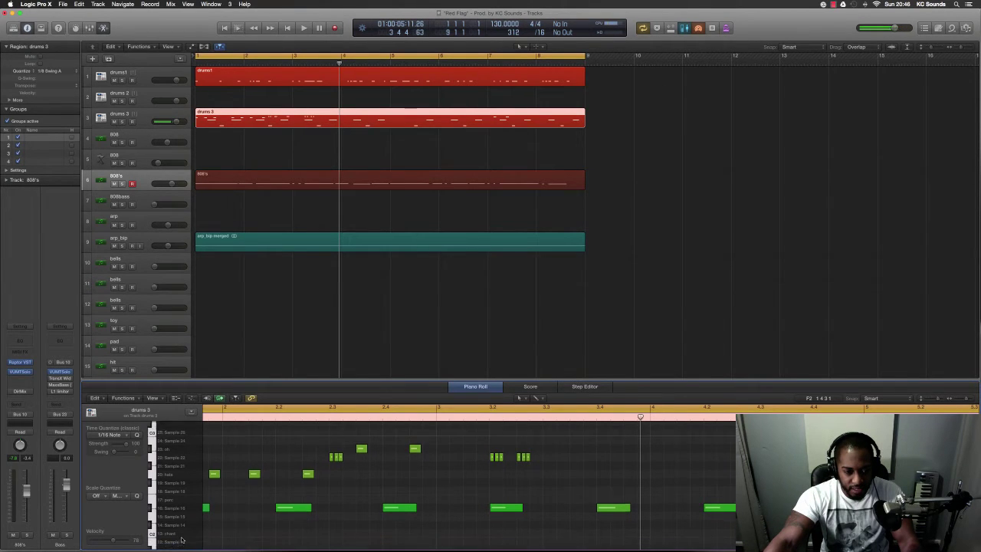
scroll(180, 523, down, 1)
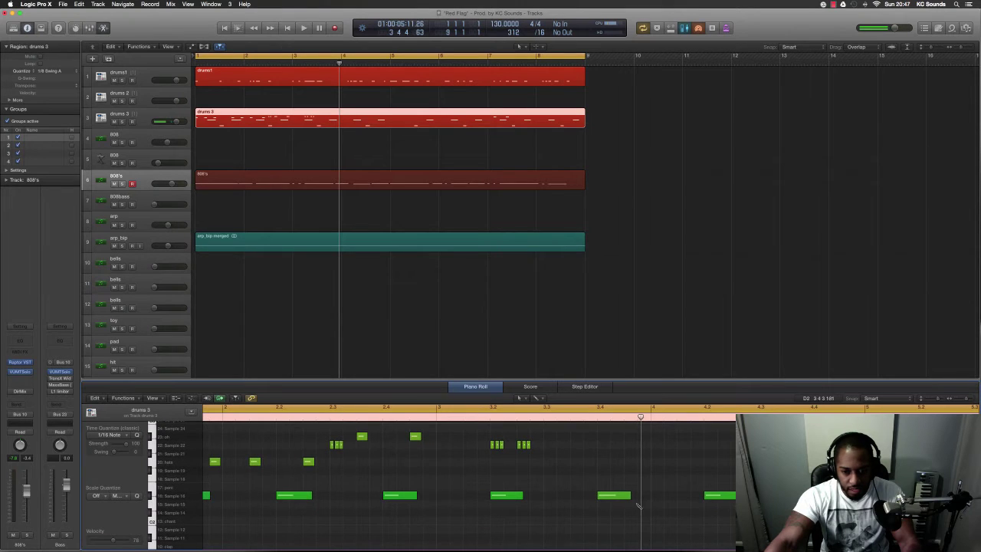
drag(612, 497, 647, 522)
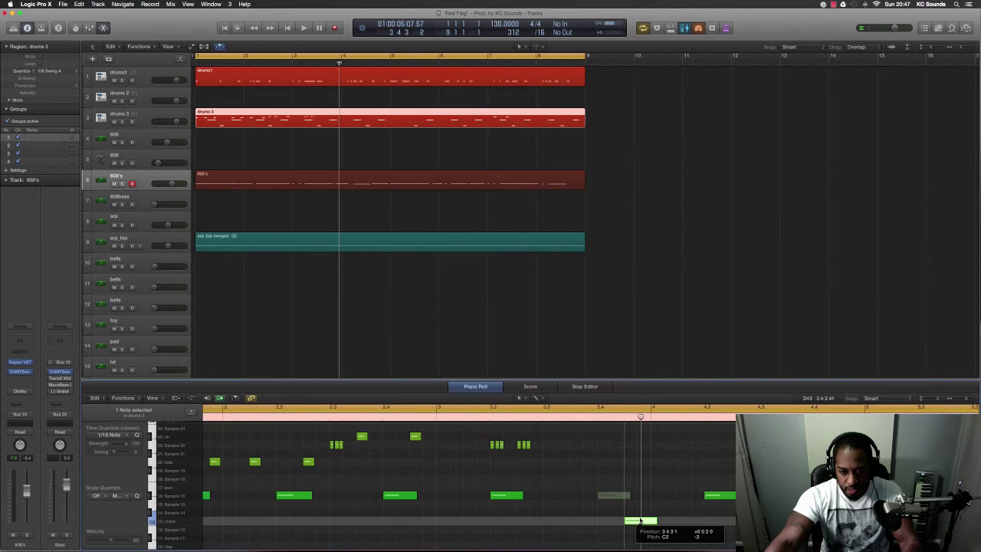
drag(640, 521, 640, 521)
key(space)
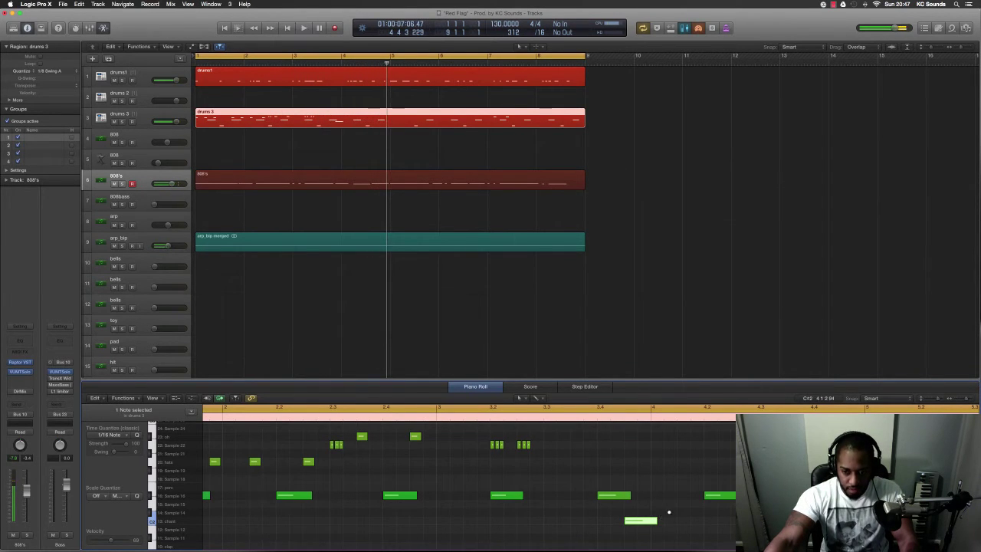
In the drums1 region, duplicate the short kick 4 note into a three-note roll on the last sixteenth before bar 5.
scroll(669, 511, down, 4)
scroll(647, 517, down, 3)
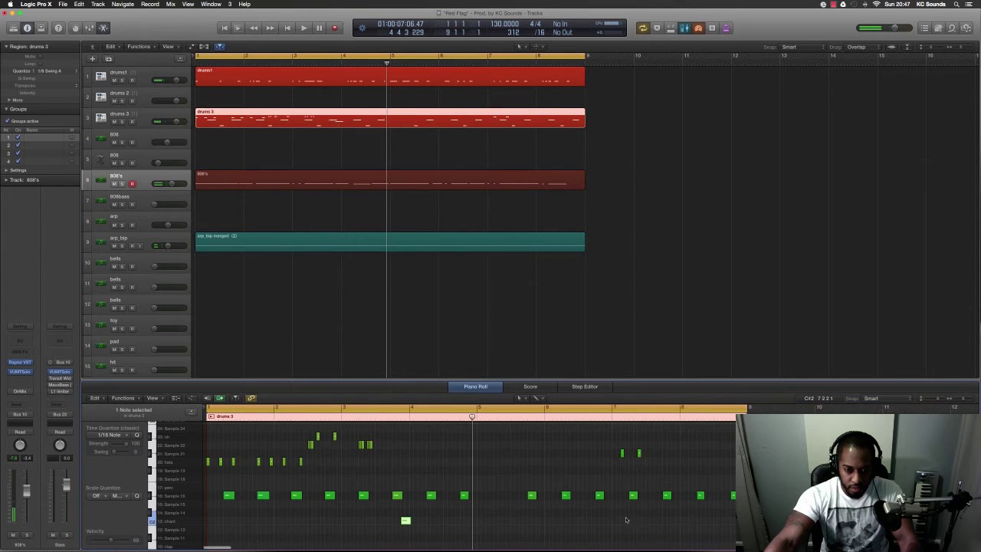
click(394, 81)
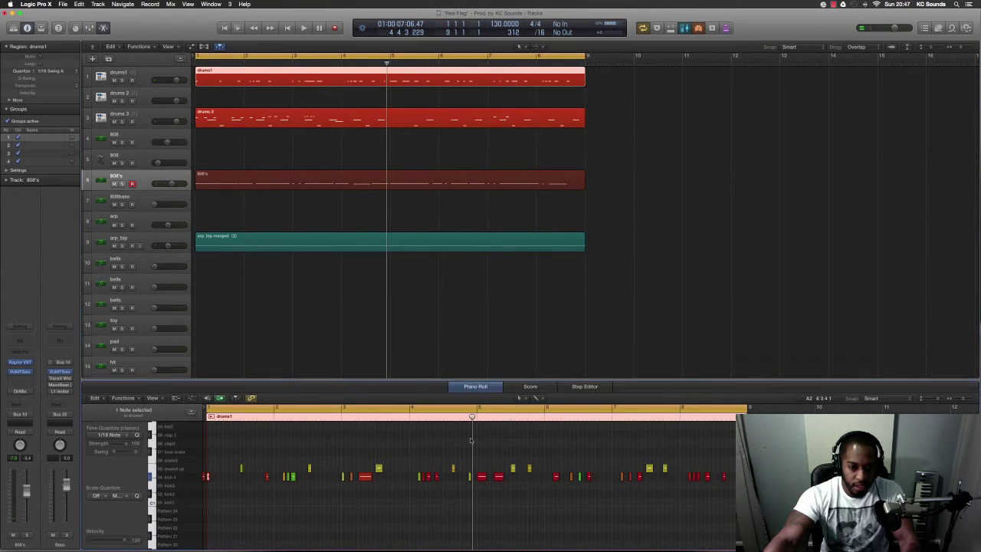
scroll(510, 507, up, 5)
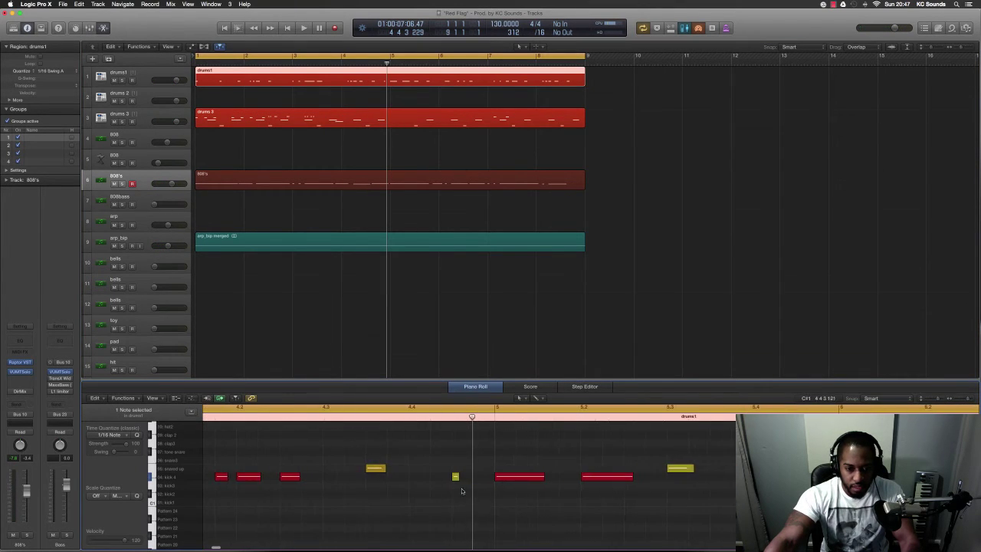
drag(455, 478, 491, 480)
click(479, 481)
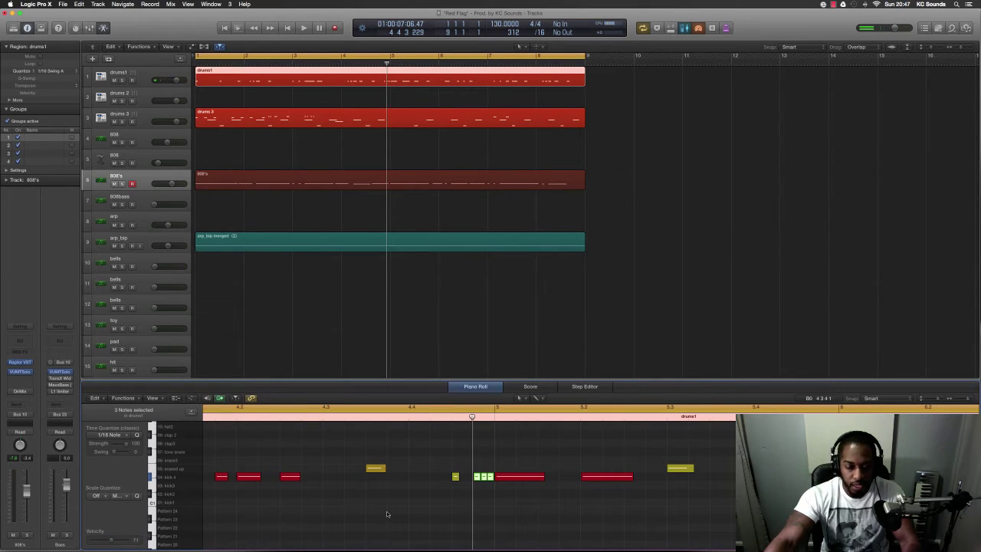
Duplicate the 19 hats, roll and chant notes of drums 3 so the copy starts at bar 5, and play the loop.
click(357, 124)
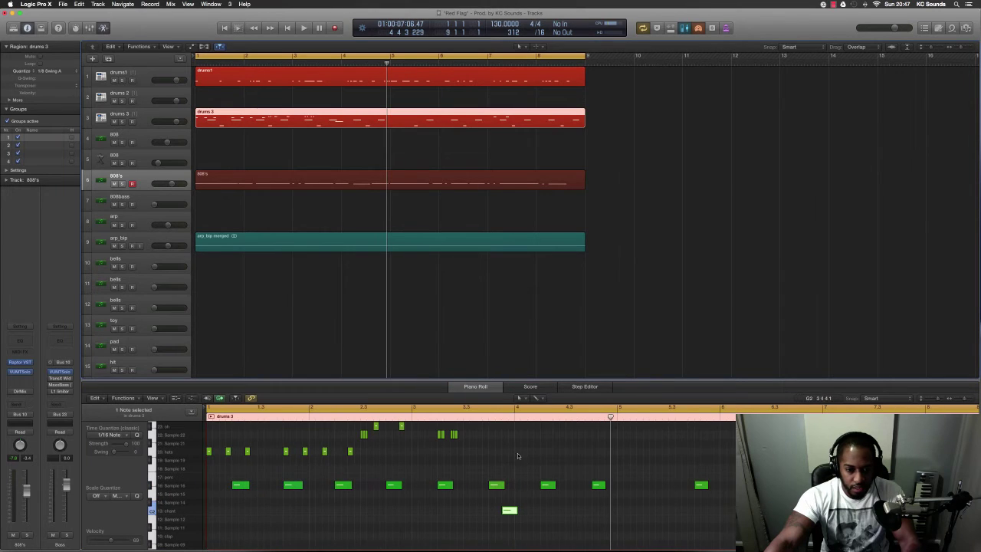
drag(521, 464, 621, 457)
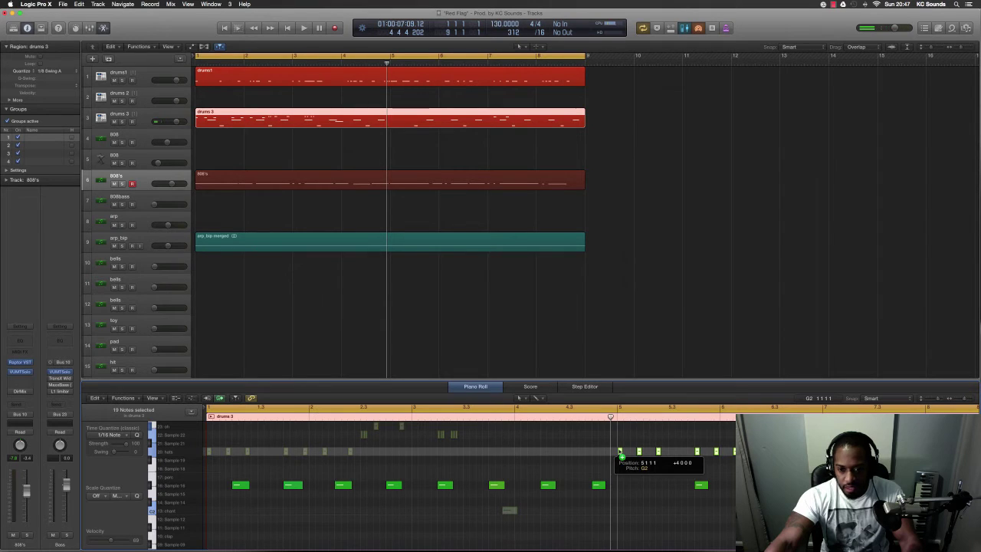
drag(619, 451, 619, 452)
key(super+Left)
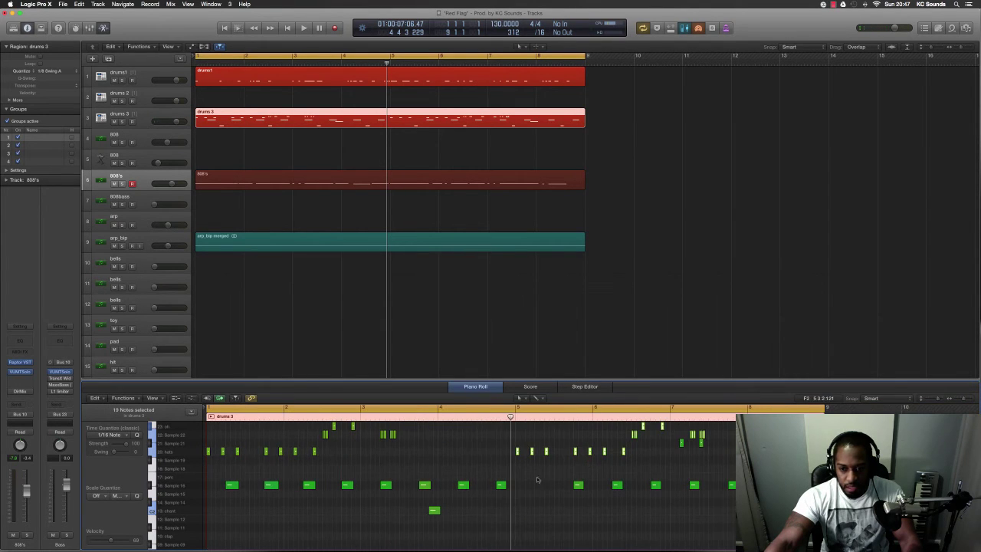
scroll(540, 483, up, 2)
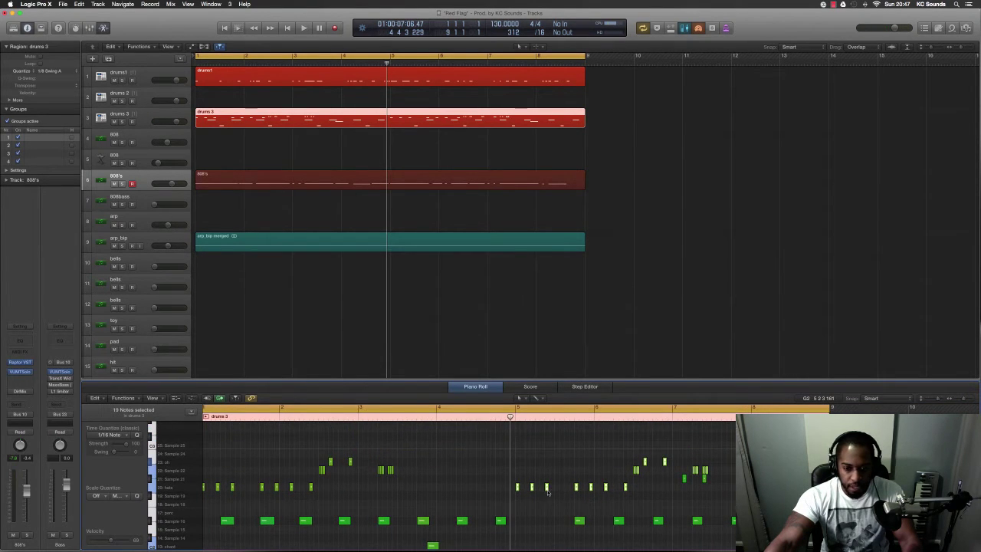
key(Return)
key(space)
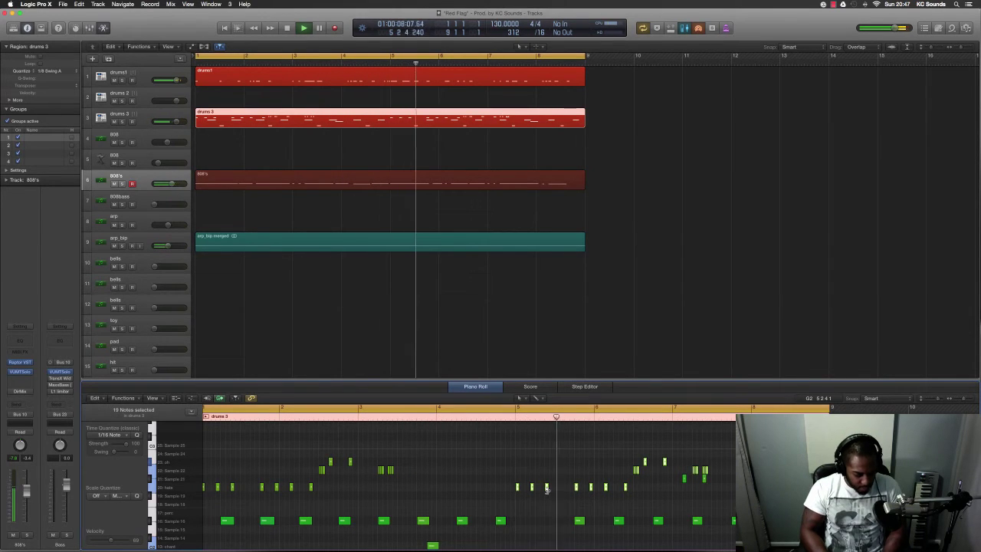
key(Return)
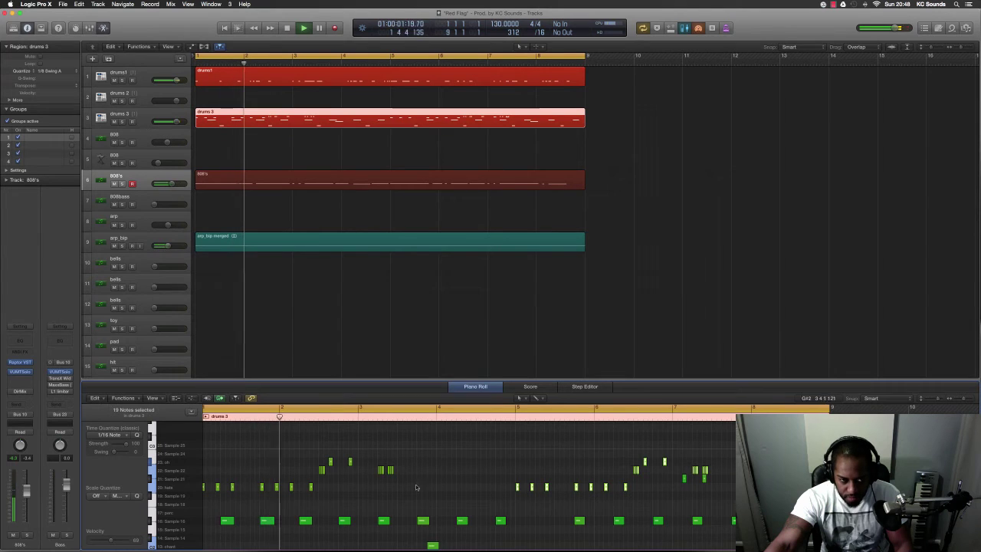
Insert the stereo Center plug-in on the arp_bip track and lower its center level below the sides.
click(154, 285)
click(144, 249)
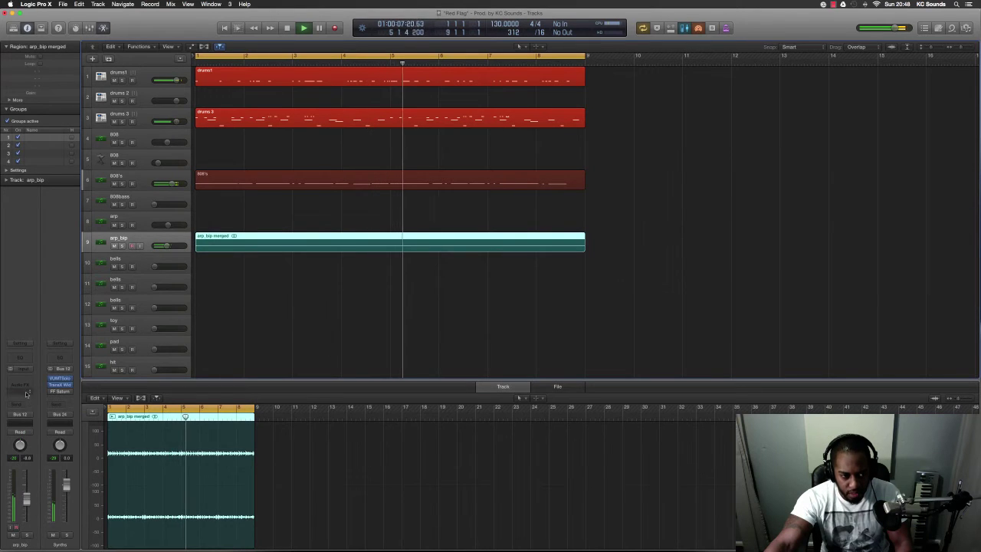
click(26, 393)
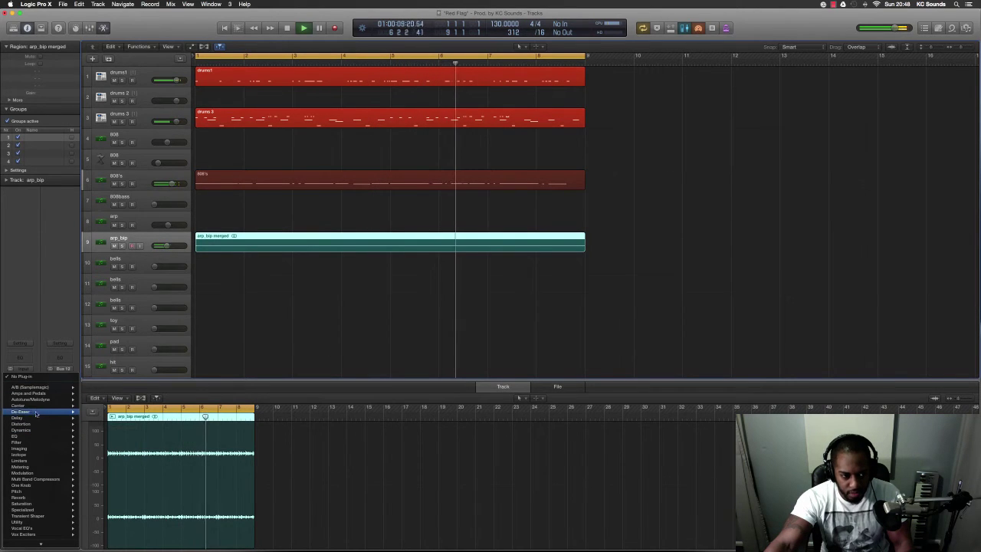
mouse_move(36, 406)
click(112, 406)
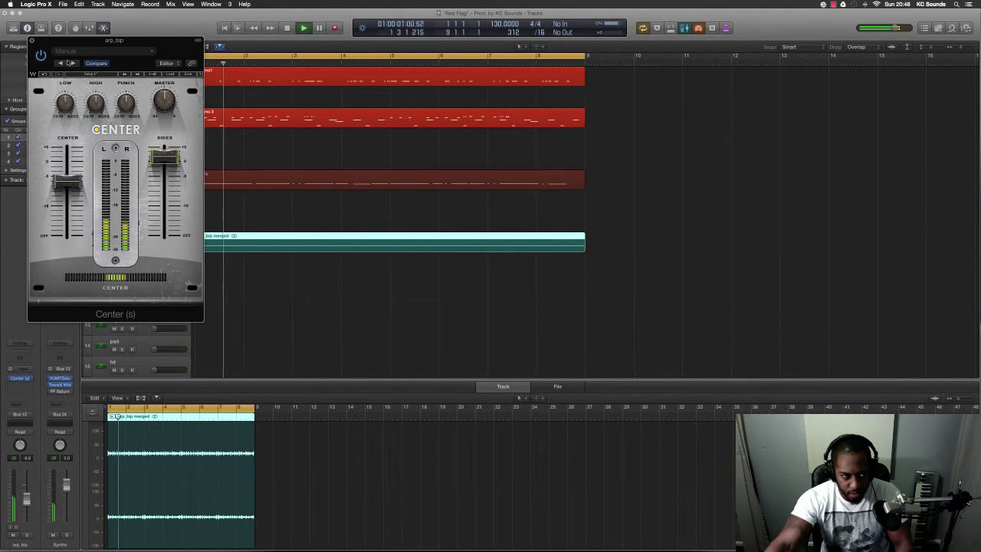
click(31, 40)
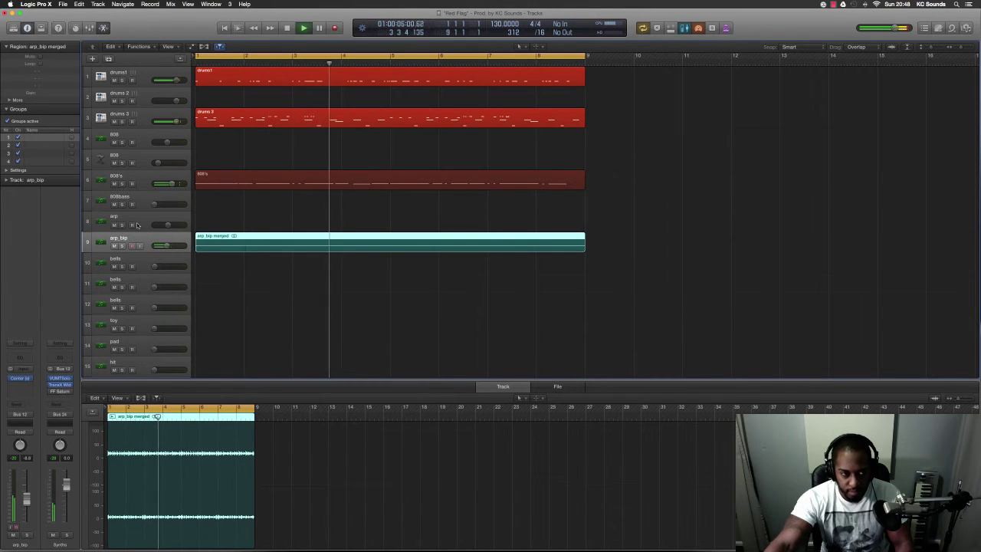
Capture the bells performance played on track 12 as a recorded region.
click(143, 302)
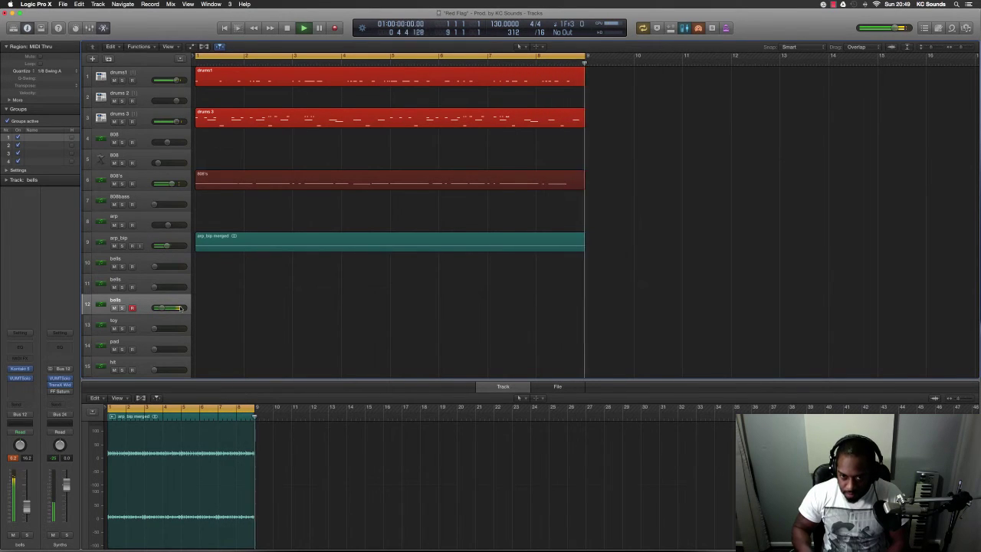
key(space)
key(shift+r)
key(space)
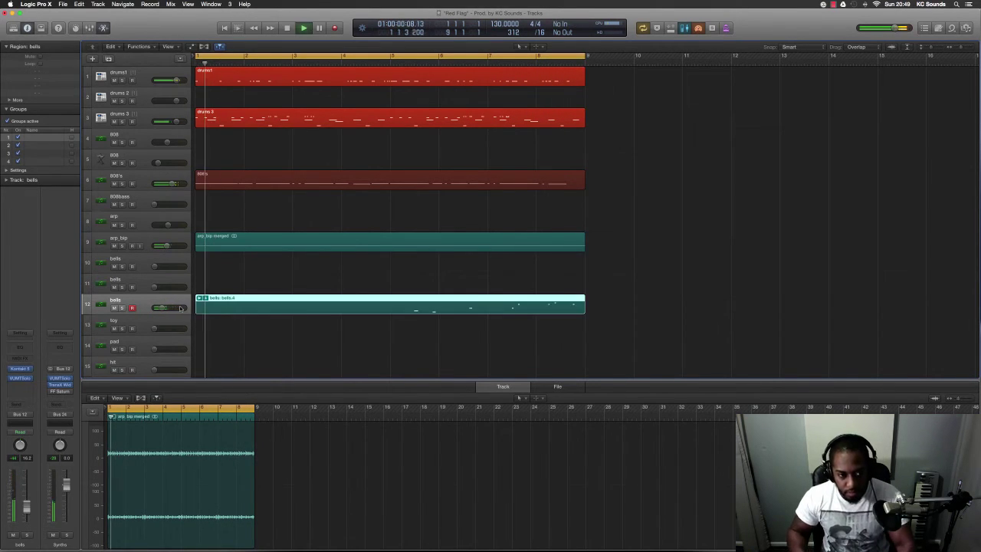
Switch the bells take folder to take bells.3 and flatten it, deleting the unused takes.
click(206, 298)
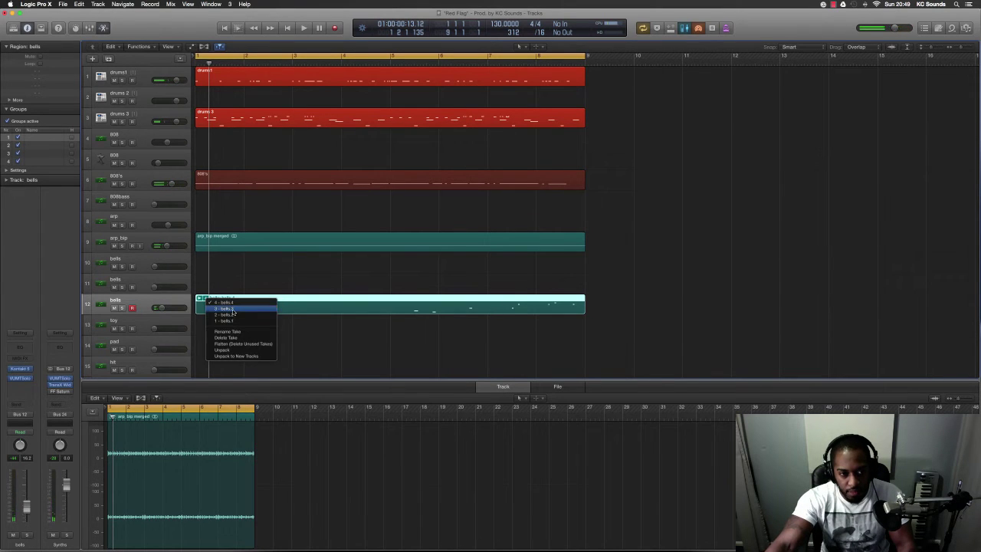
click(233, 310)
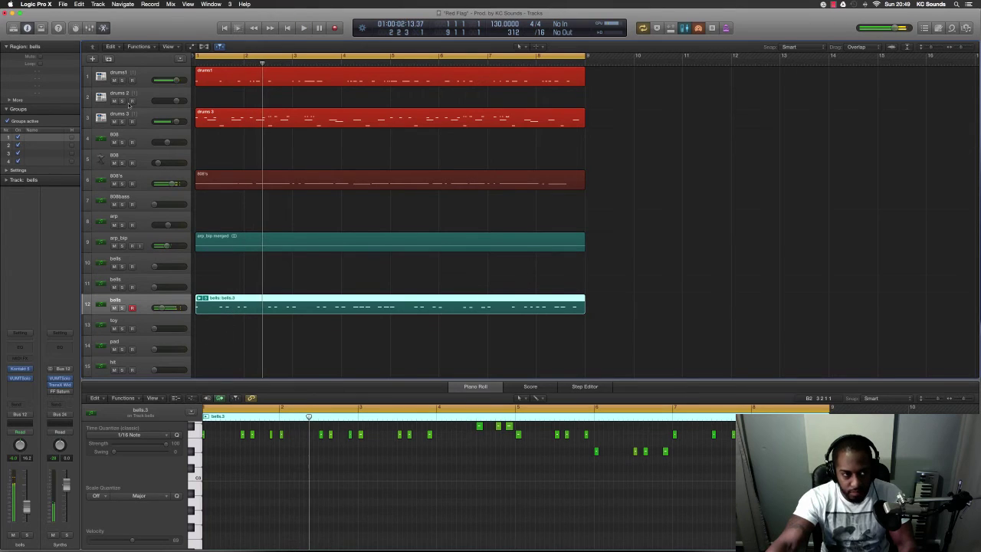
click(206, 299)
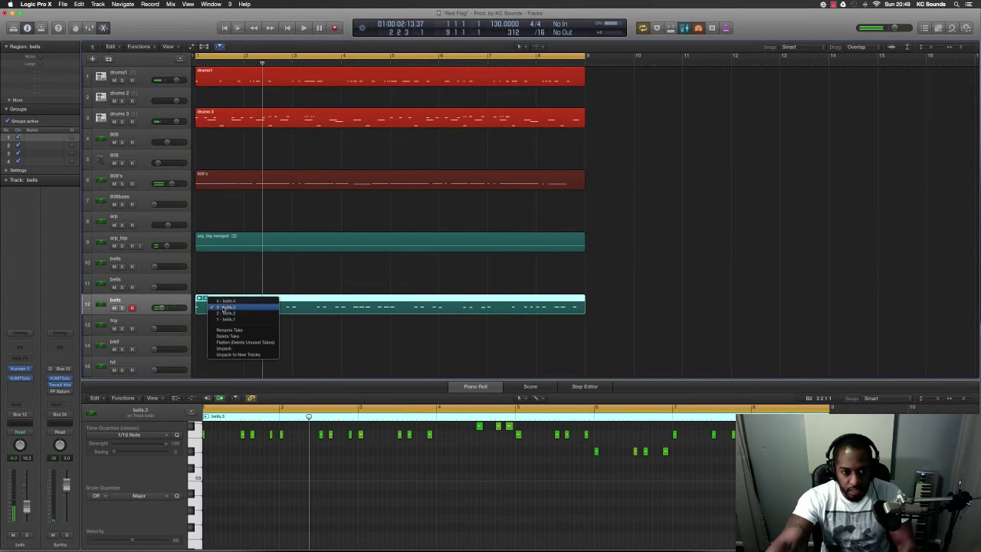
click(240, 342)
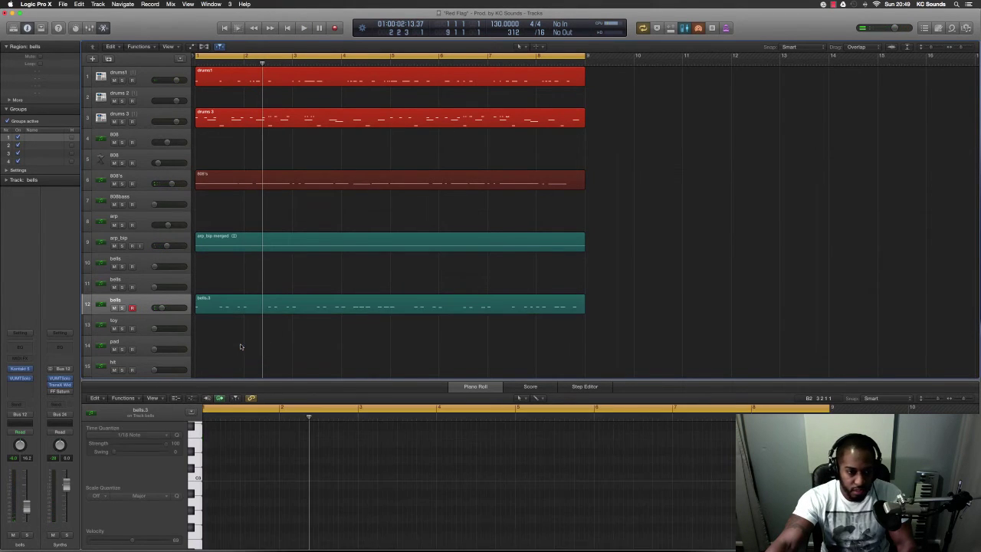
Quantize the bells.3 region on track 12 to 1/16 Swing A.
click(50, 72)
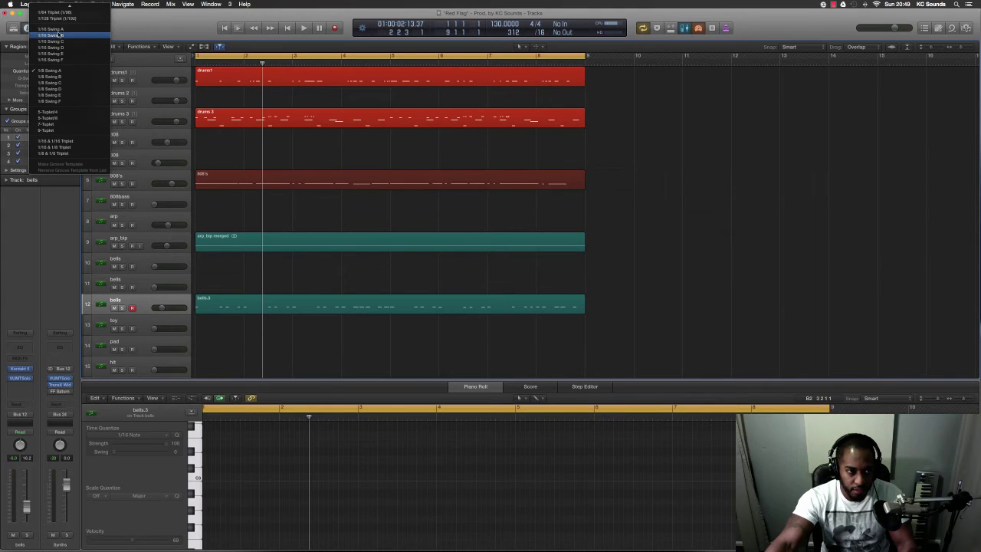
click(52, 29)
key(Return)
key(space)
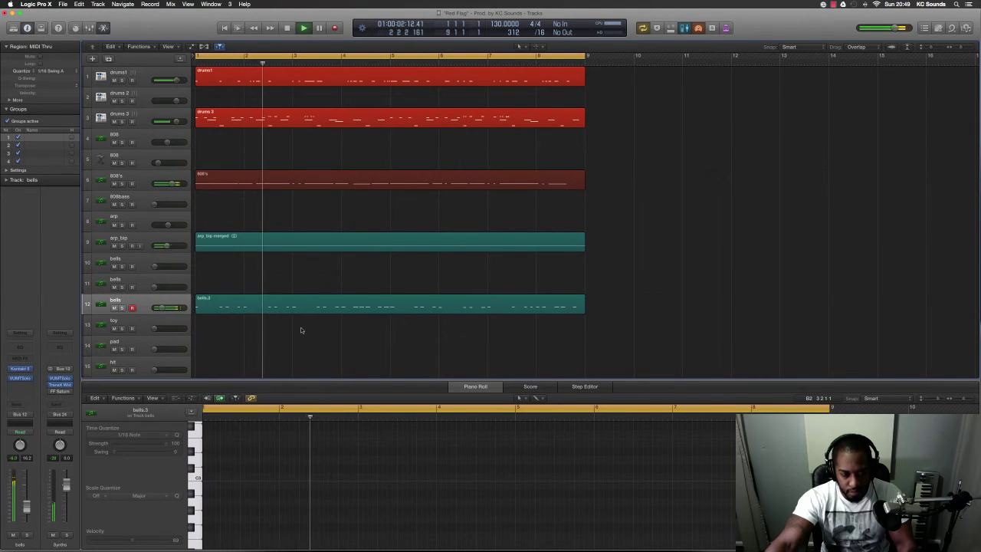
key(space)
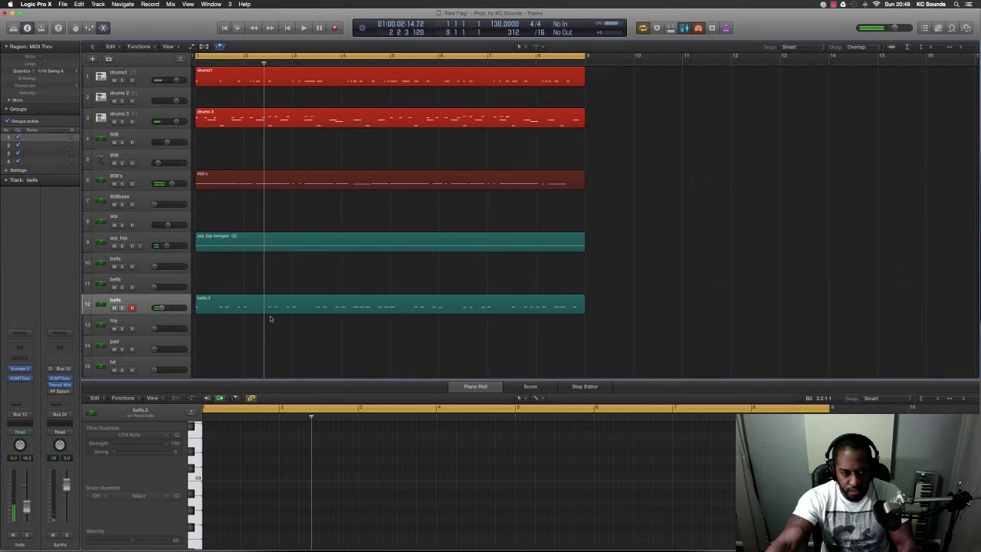
click(271, 310)
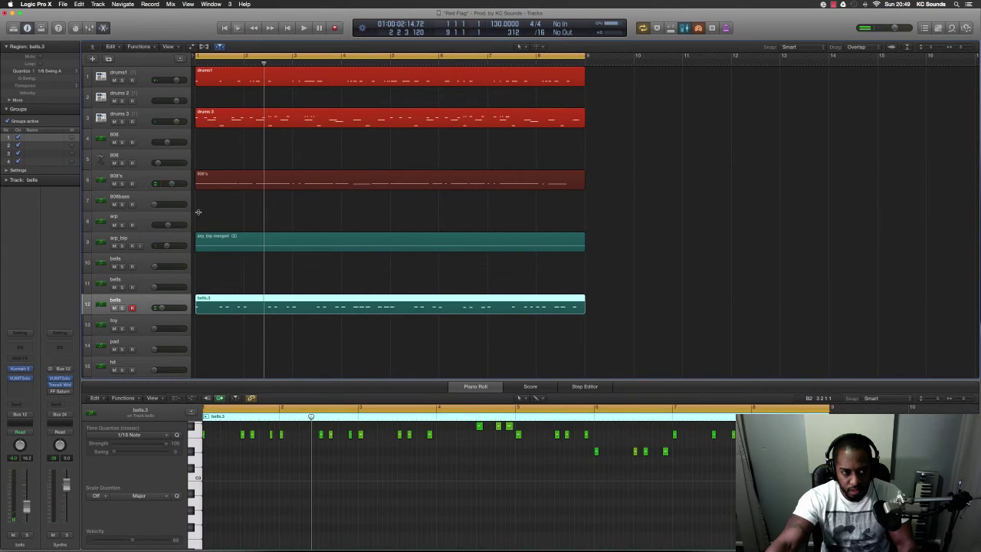
click(55, 72)
click(54, 29)
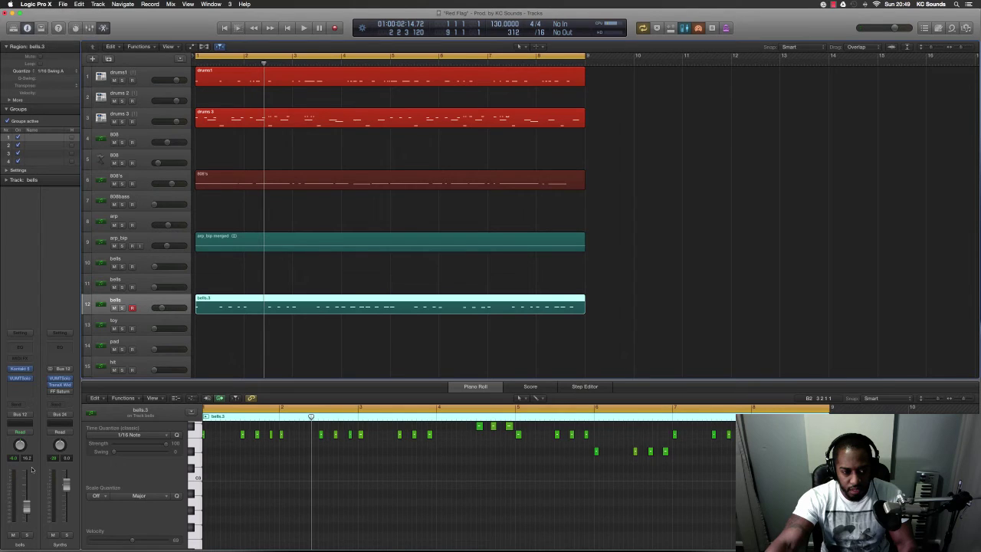
Adjust the VUMTSolo gain on bells track 12, raise its channel volume, and play the loop from the start.
click(20, 379)
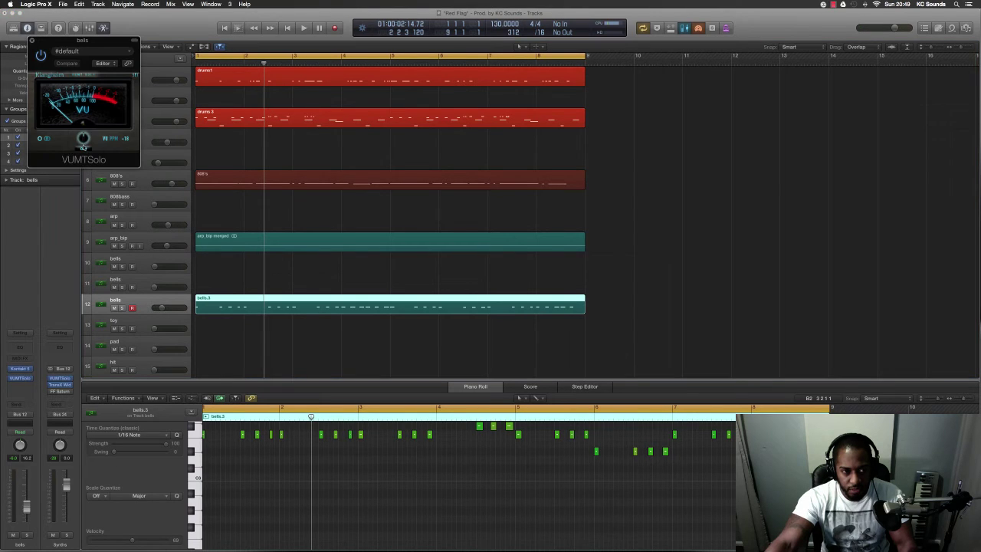
drag(45, 46, 406, 227)
click(394, 222)
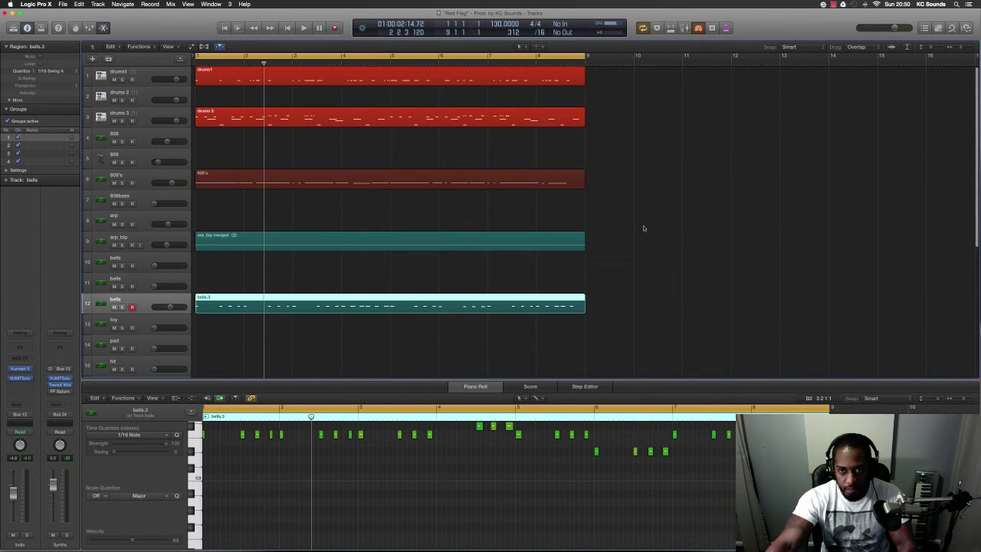
key(Return)
key(space)
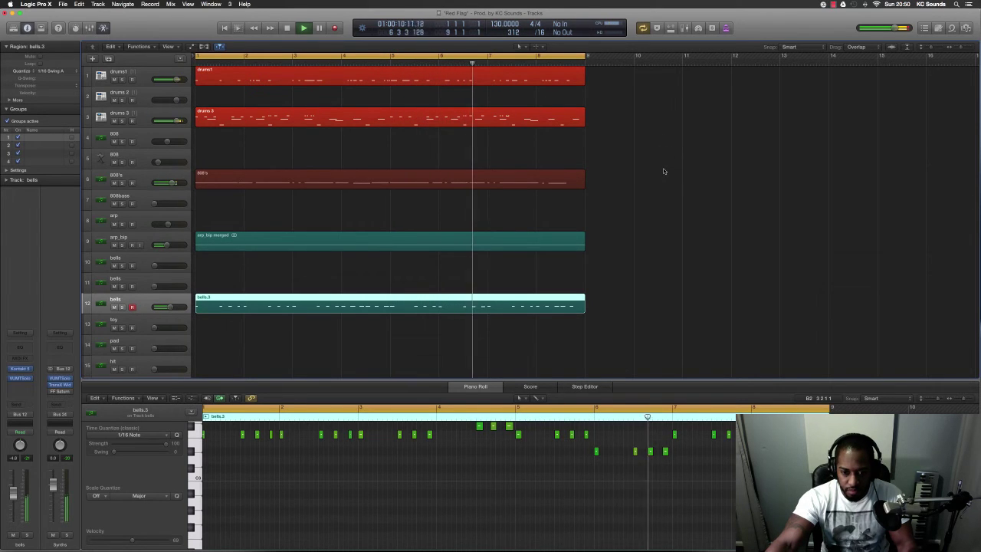
click(667, 199)
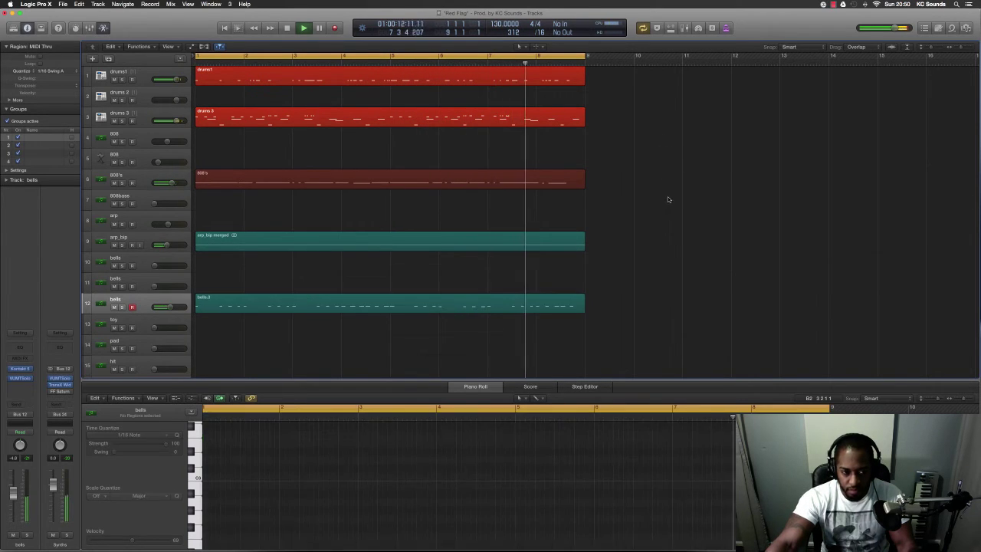
Play a part with the hit track 15 instrument over the loop and capture it as a recorded region.
click(149, 367)
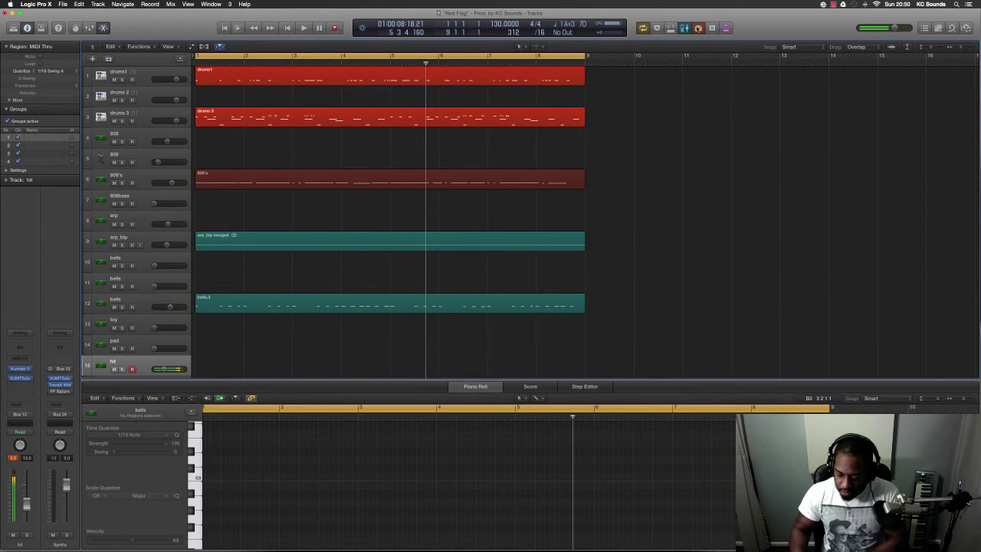
key(space)
key(space)
key(space)
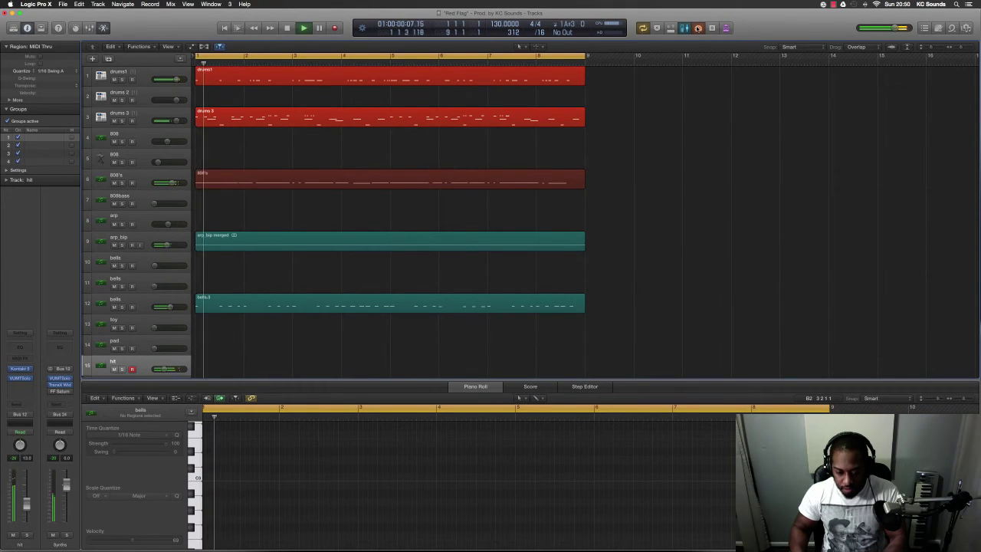
key(space)
key(space)
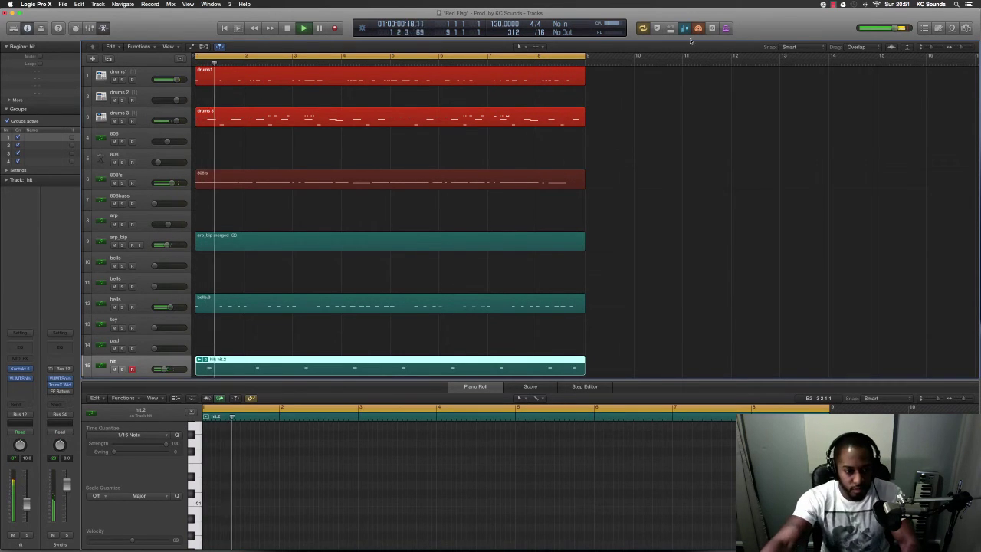
Flatten the hit take folder to take hit.2, and rebalance the track's VUMTSolo gain and channel fader.
click(201, 358)
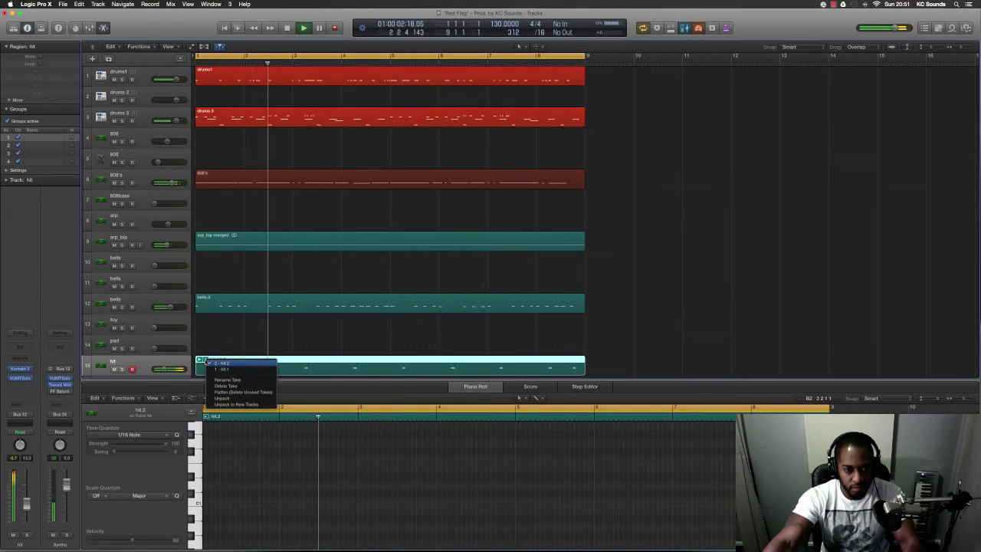
click(242, 392)
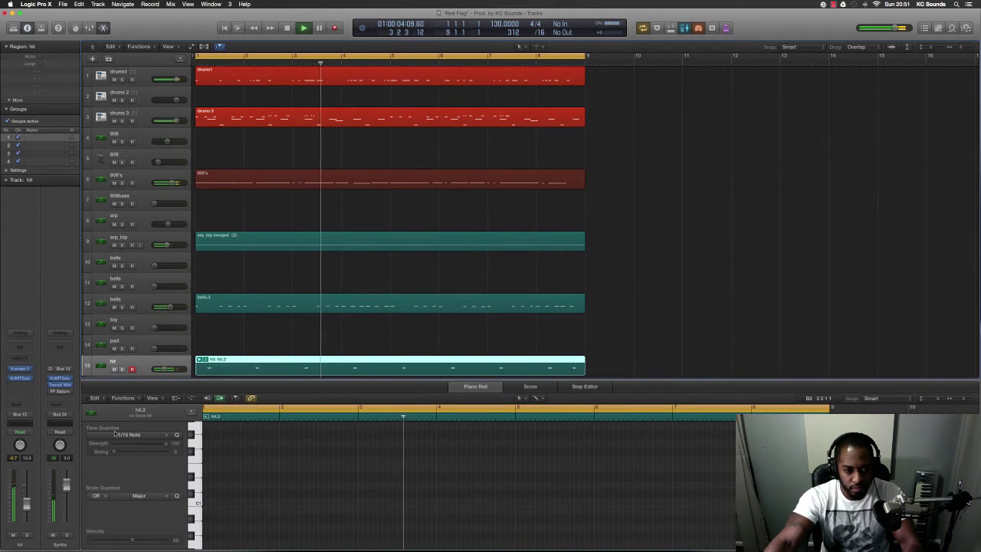
click(20, 378)
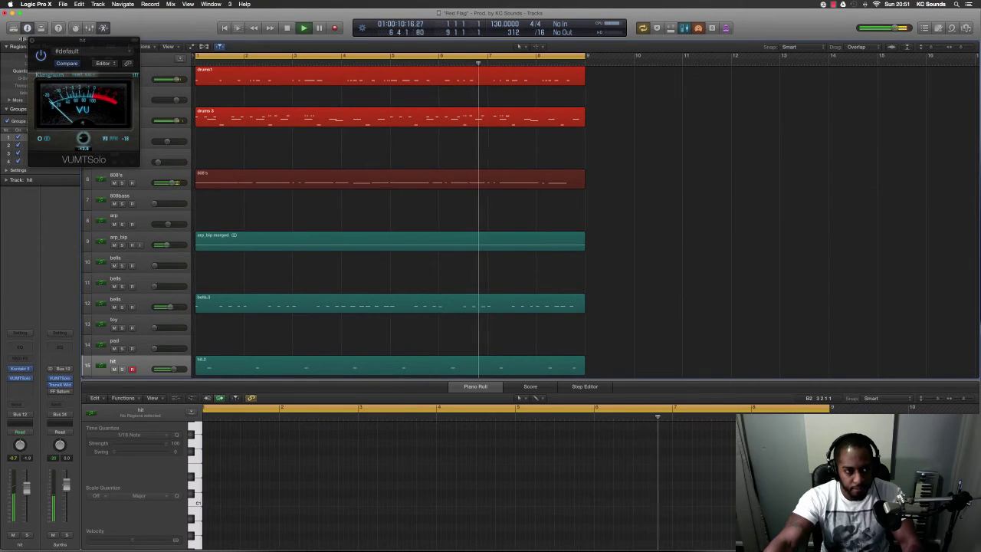
click(32, 40)
Show the drums 3 region's notes and select all of its Sample-06 notes.
click(433, 116)
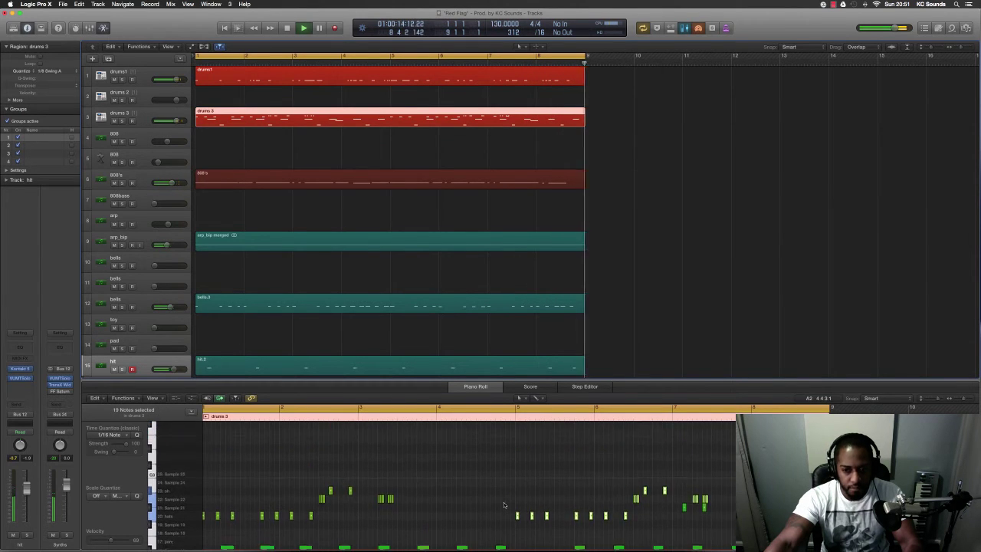
scroll(503, 504, down, 5)
scroll(504, 505, down, 1)
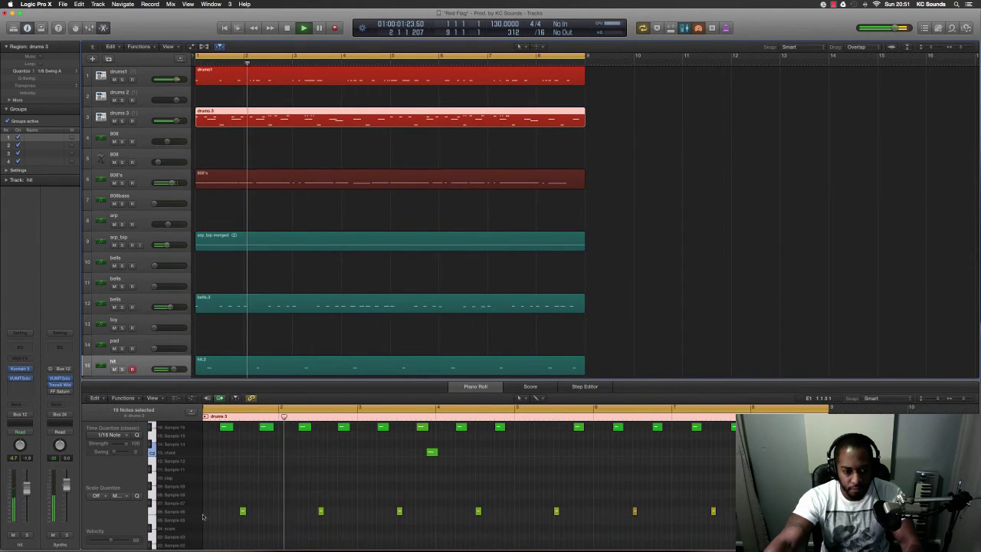
click(188, 511)
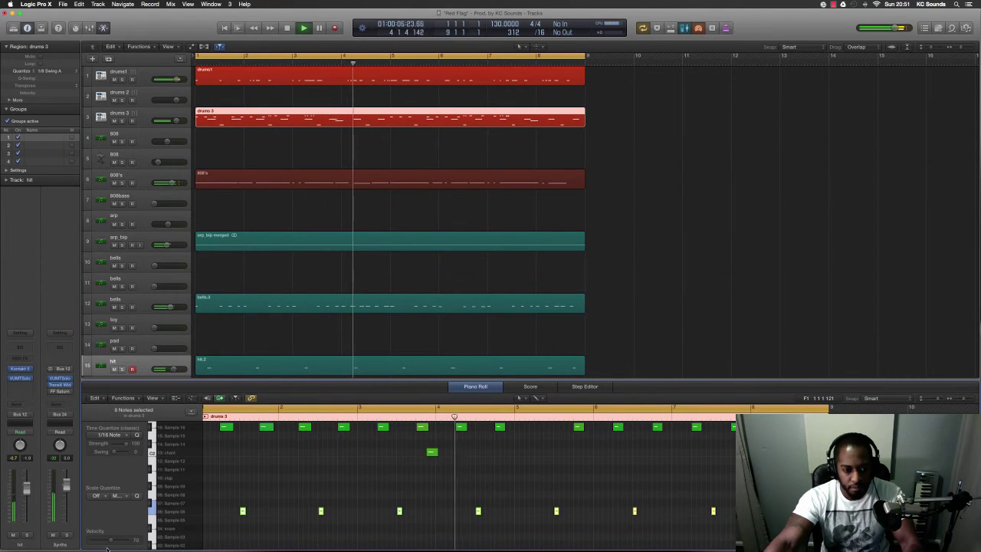
Lower the velocity of all snared up notes in the drums1 region.
click(373, 81)
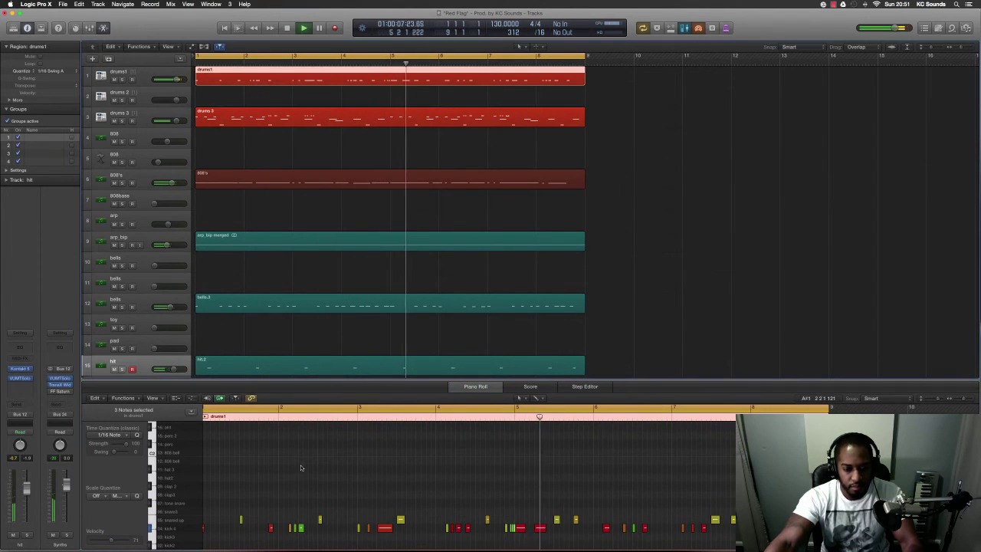
click(153, 520)
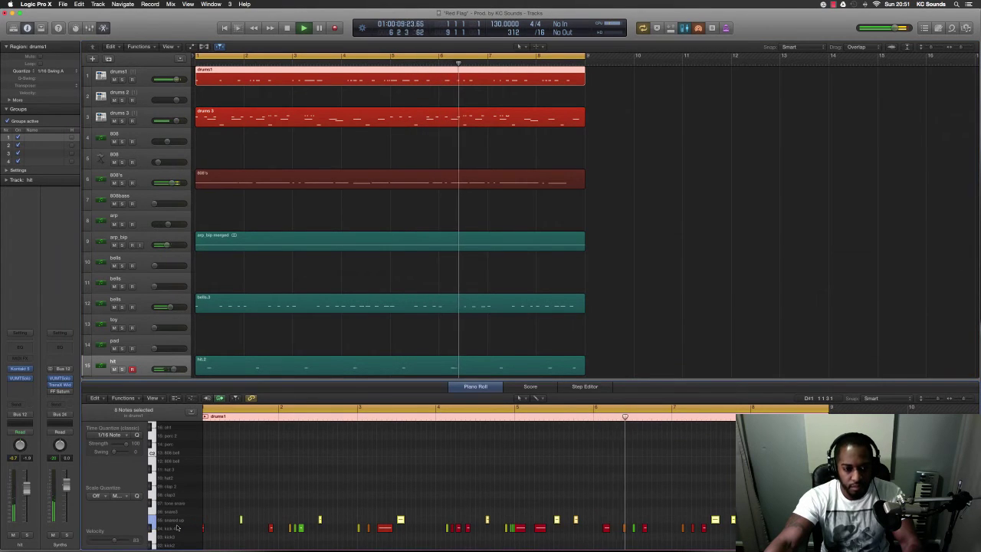
drag(111, 540, 110, 541)
click(452, 481)
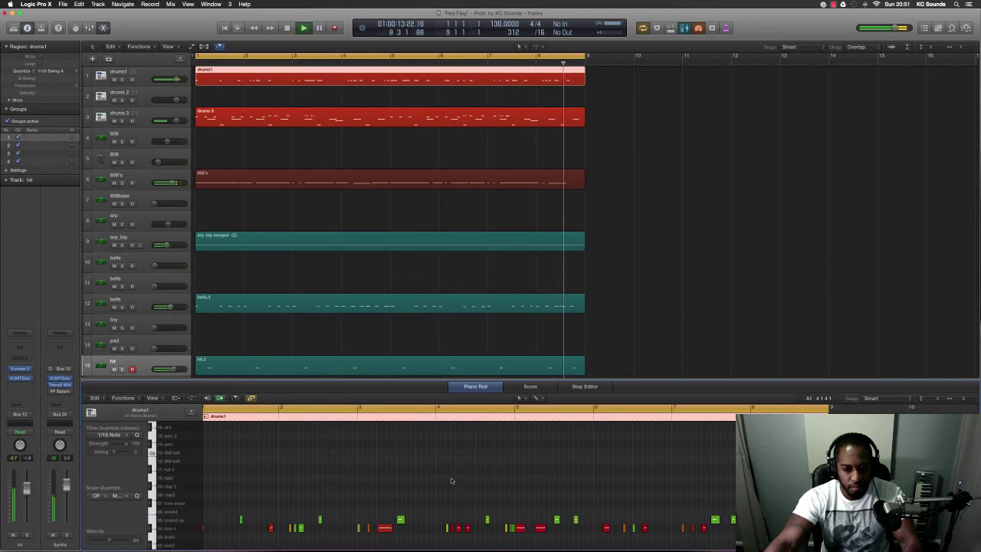
Set the velocity of the last three Sample-06 notes in drums 3 to 71, and play the loop.
click(540, 117)
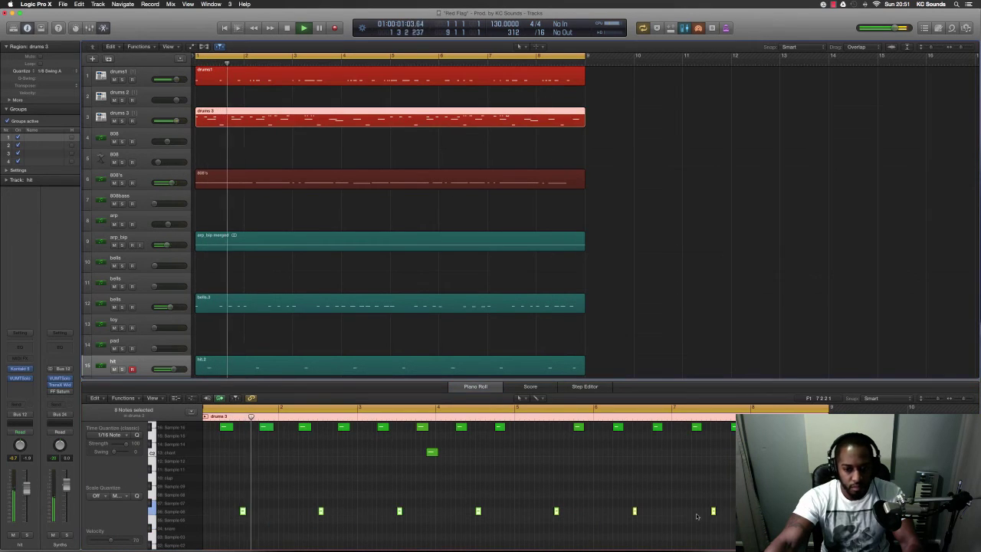
drag(711, 501, 710, 502)
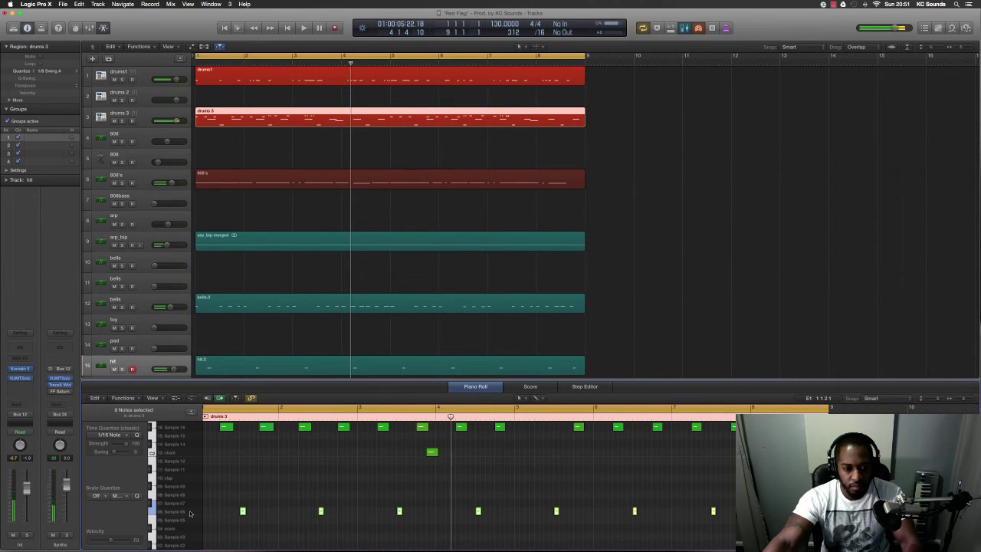
drag(587, 476, 740, 513)
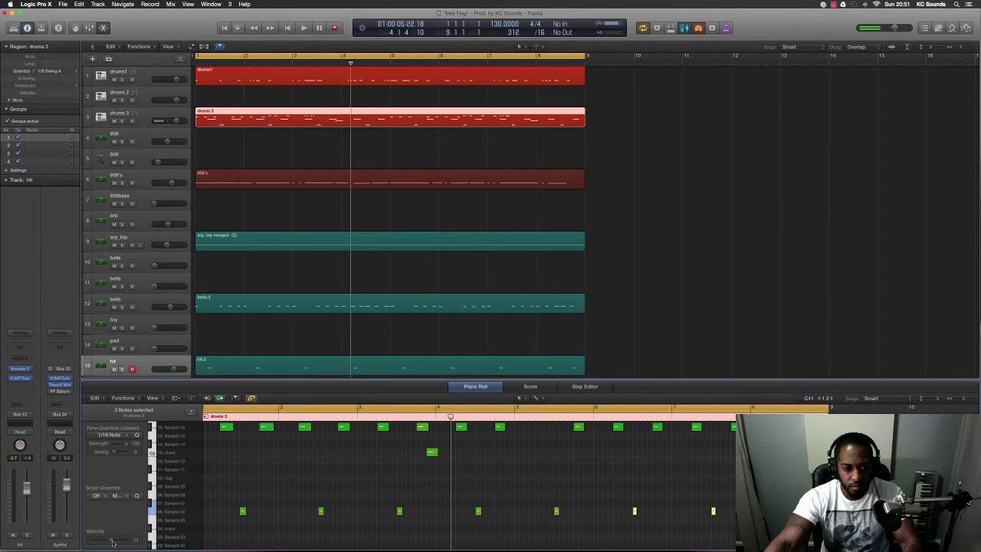
key(space)
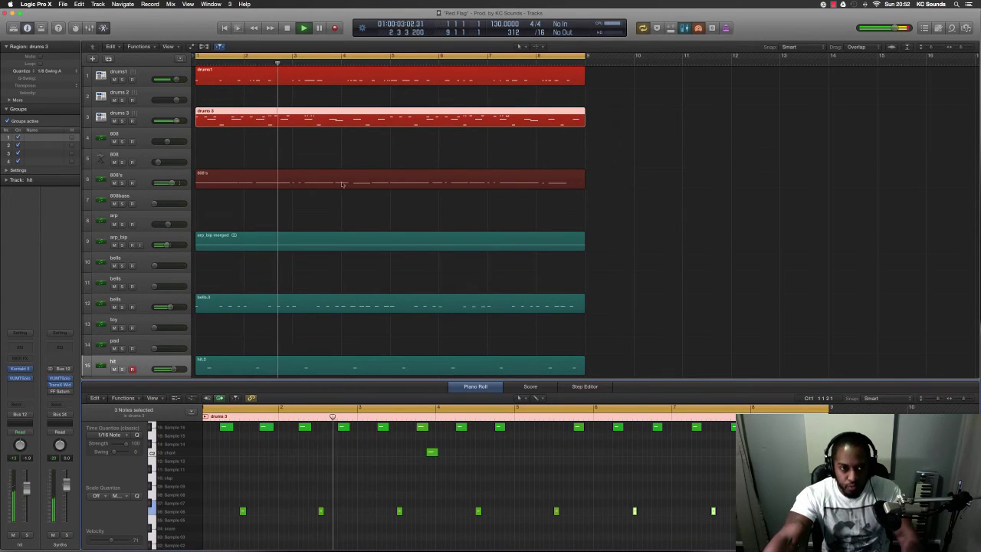
Raise the volume of bells track 11 and adjust its VUMTSolo gain while auditioning it over the loop.
click(157, 284)
drag(150, 289, 172, 289)
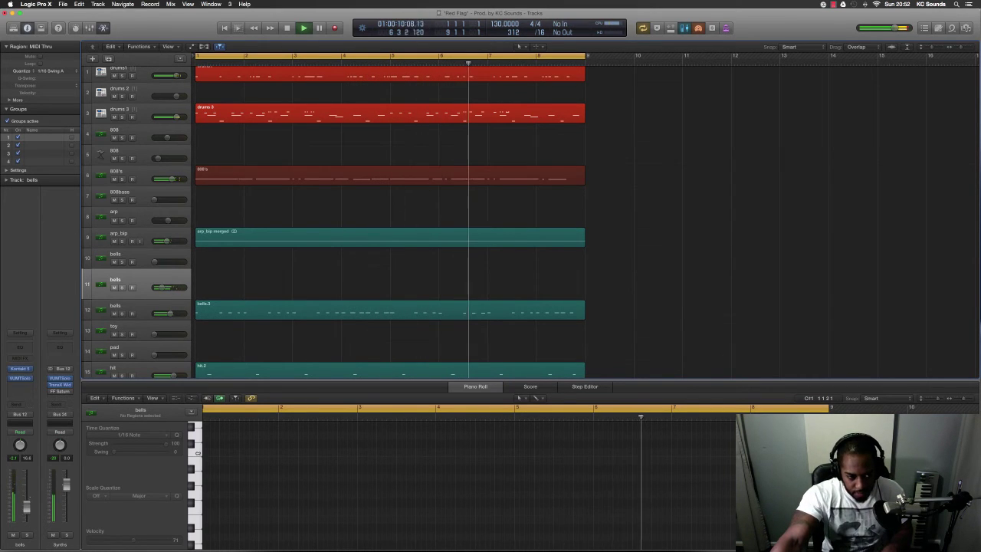
click(20, 377)
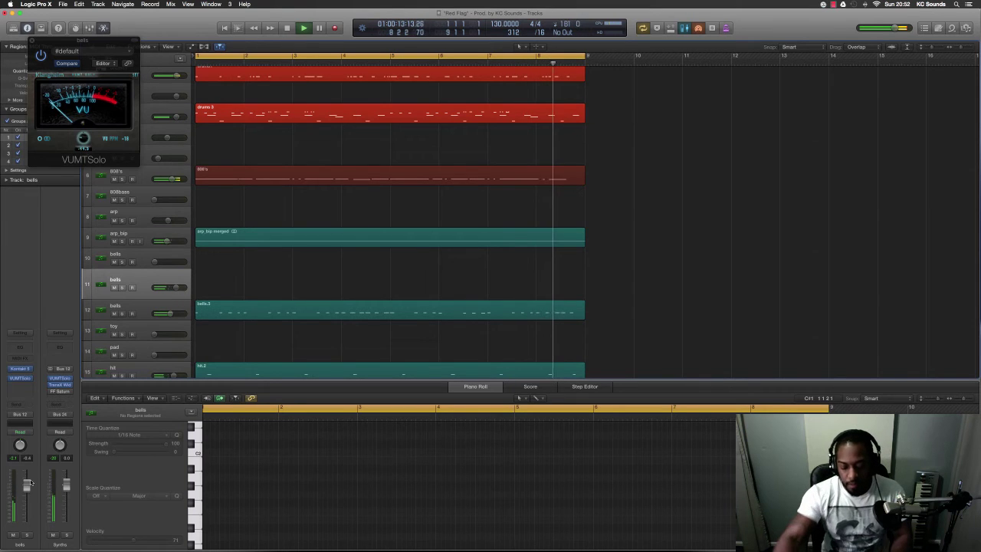
key(space)
scroll(383, 277, down, 5)
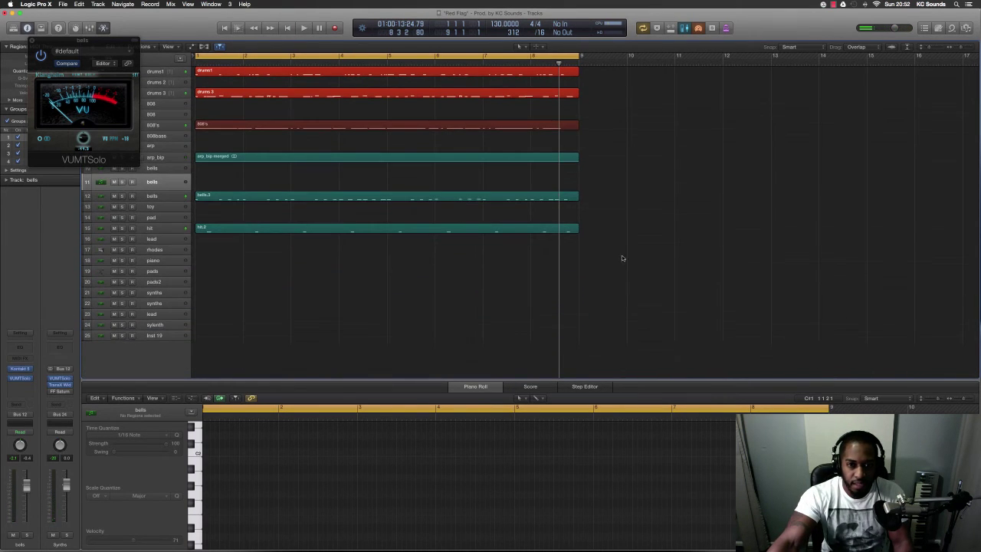
click(33, 41)
Duplicate all six eight-bar regions so the copies start at bar 9, with the cycle range extended to bar 17.
scroll(624, 284, down, 5)
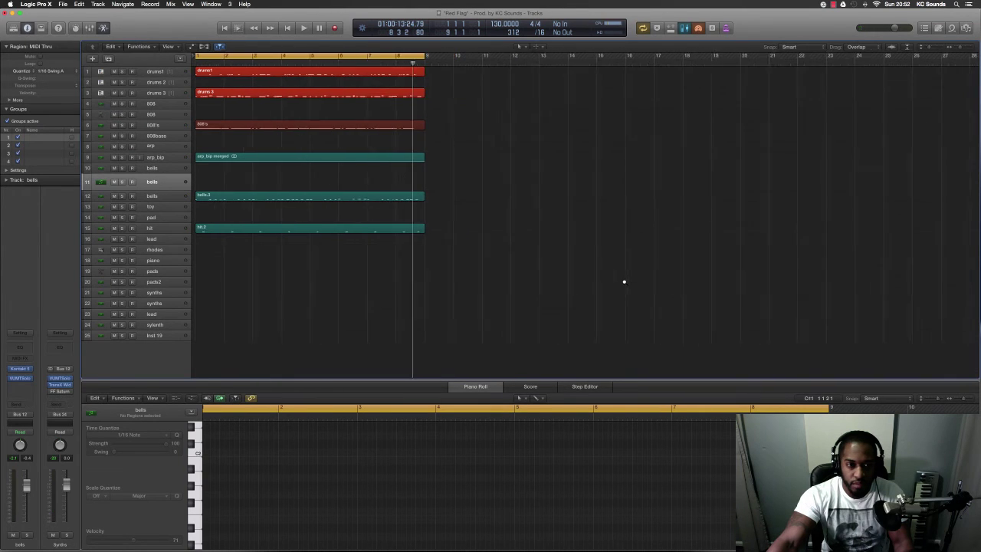
drag(619, 290, 205, 71)
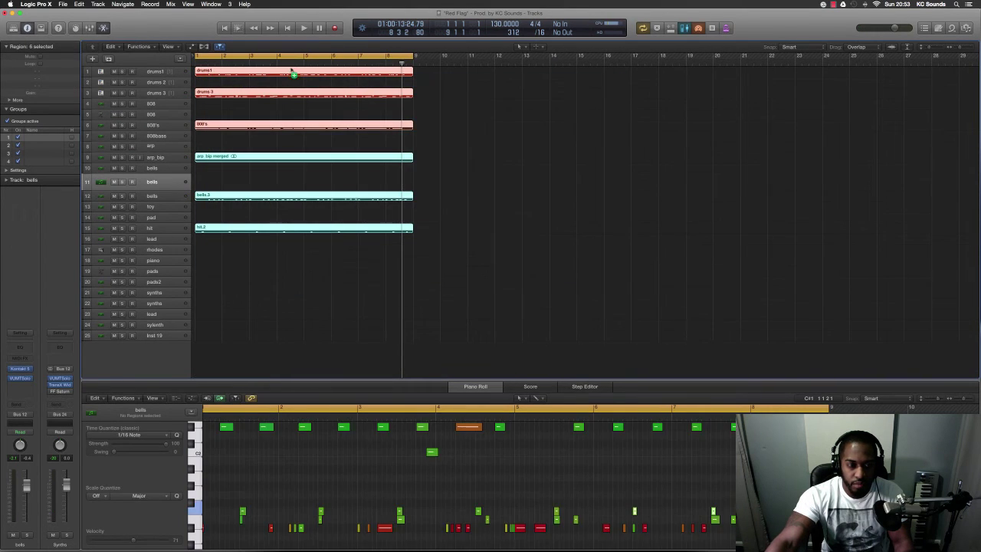
drag(294, 73, 633, 114)
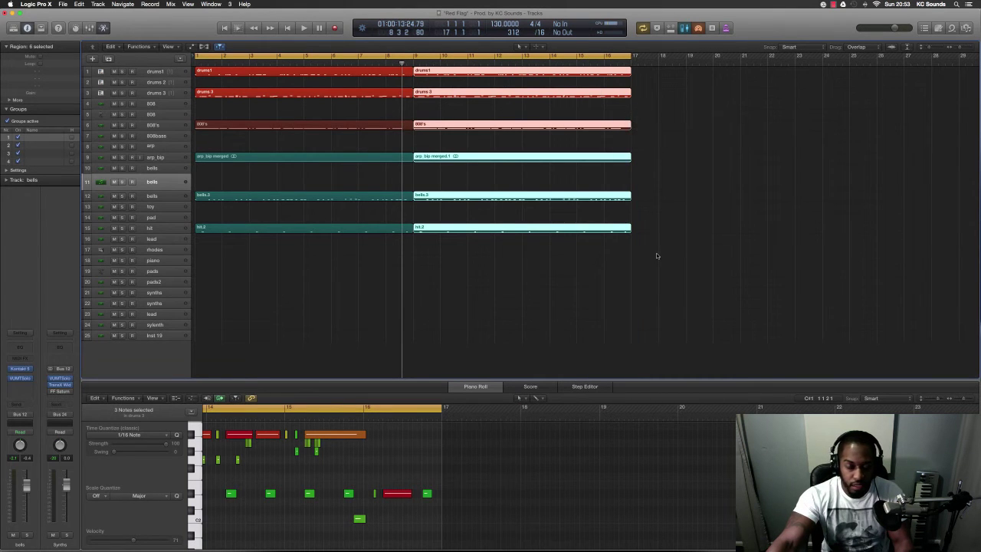
Duplicate the twelve regions of bars 1 to 16 so the copies start at bar 17.
drag(674, 258, 206, 70)
drag(305, 72, 639, 75)
key(super+Left)
key(super+Left)
key(super+Left)
key(super+Left)
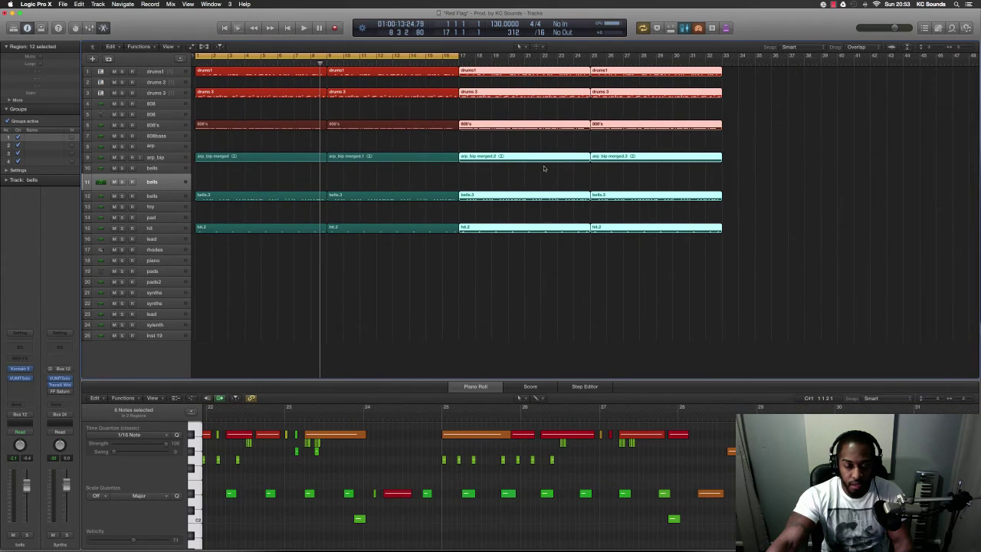
key(super+Left)
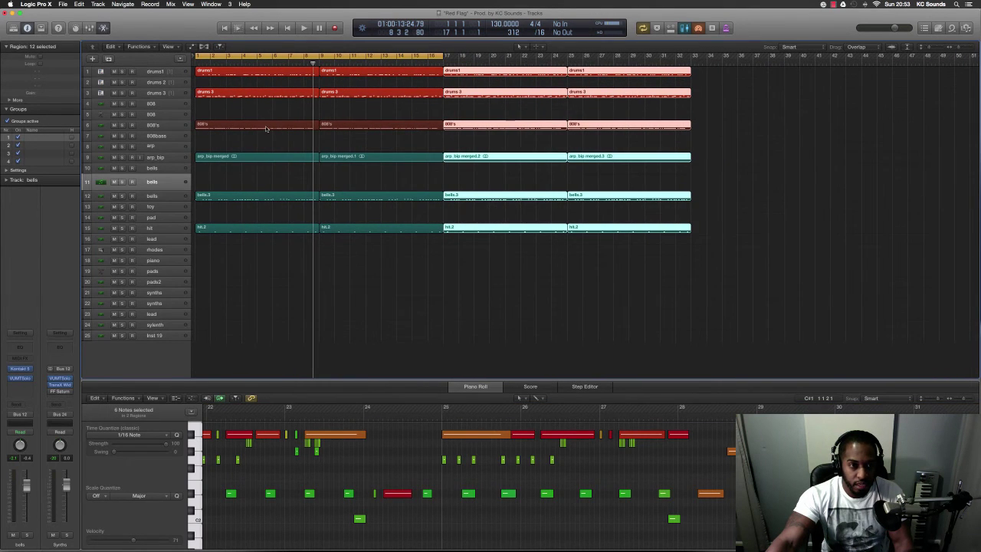
Delete the 808's, drums1 and drums 3 regions from the first eight bars.
click(266, 128)
key(Delete)
click(272, 73)
key(Delete)
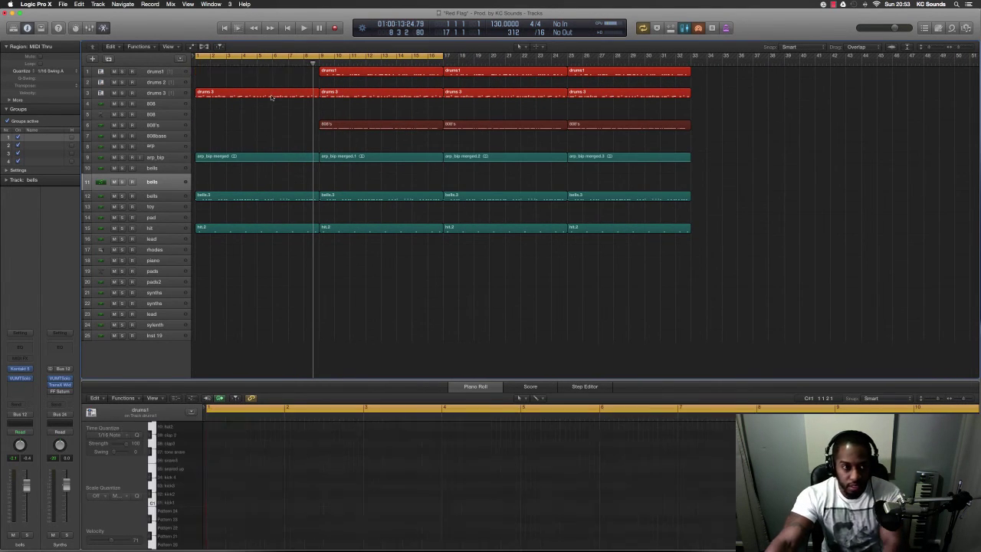
click(268, 94)
key(Delete)
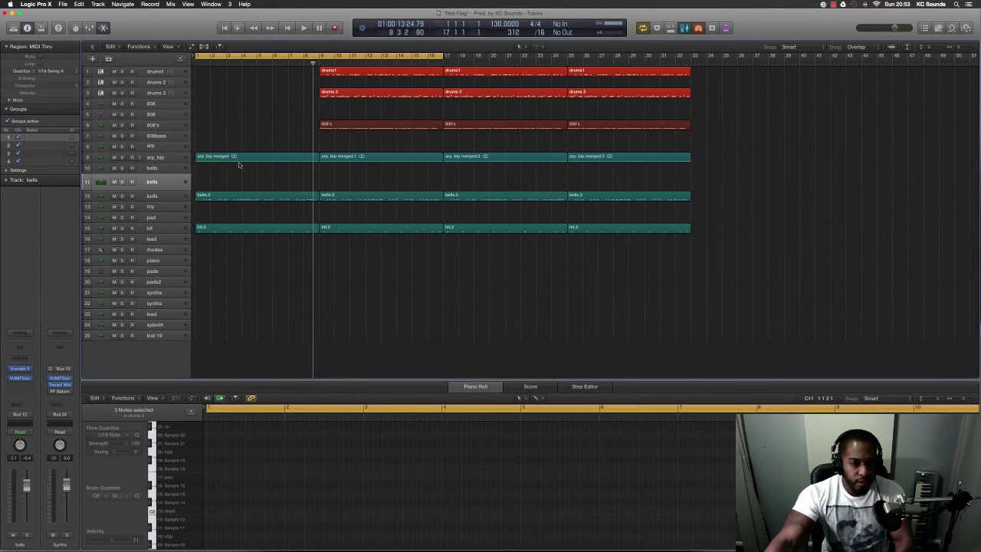
Delete the arp_bip region from the first eight bars and play the arrangement from the start.
click(245, 156)
key(Delete)
key(Return)
key(space)
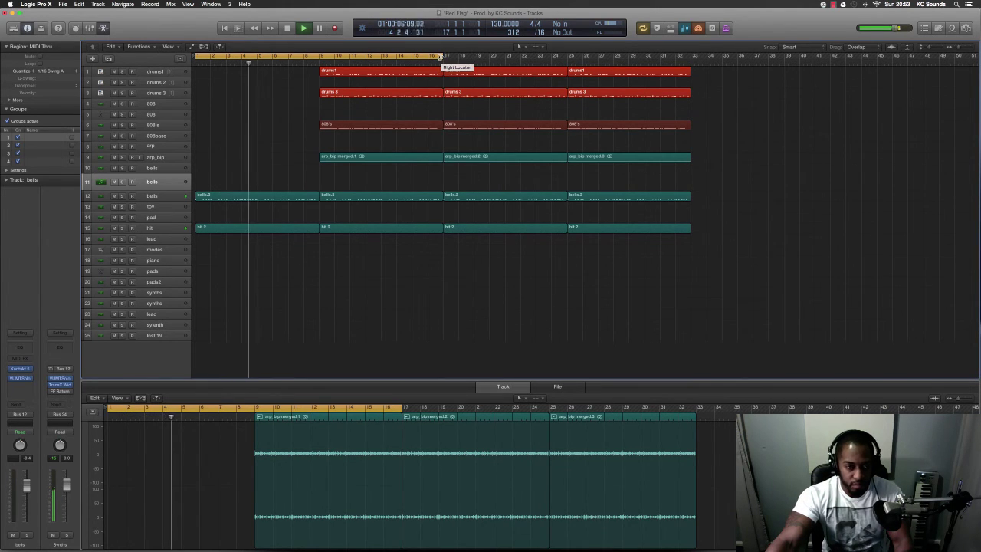
Extend the cycle range to bar 33 and inspect the notes of the three drums1 regions.
drag(441, 58, 687, 100)
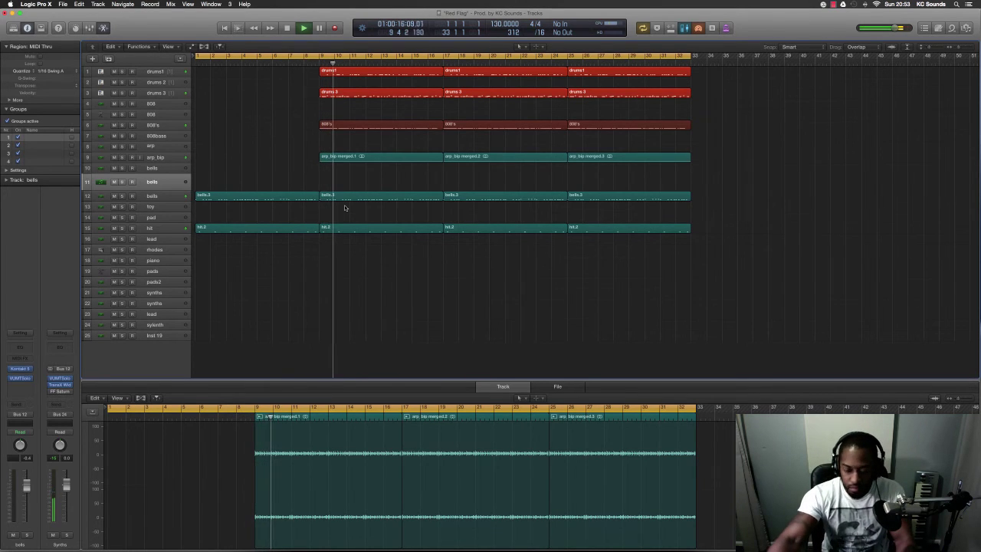
click(344, 71)
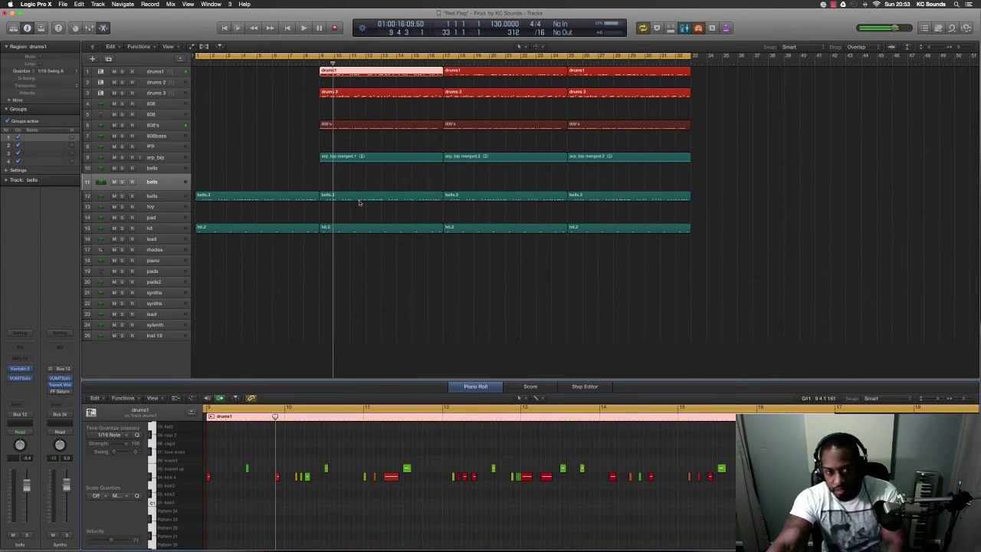
click(450, 74)
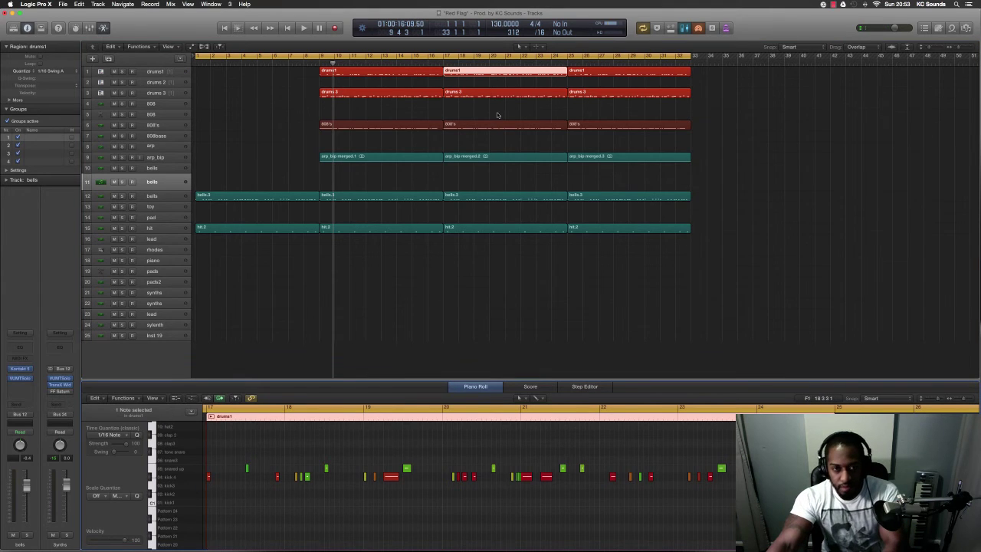
click(577, 72)
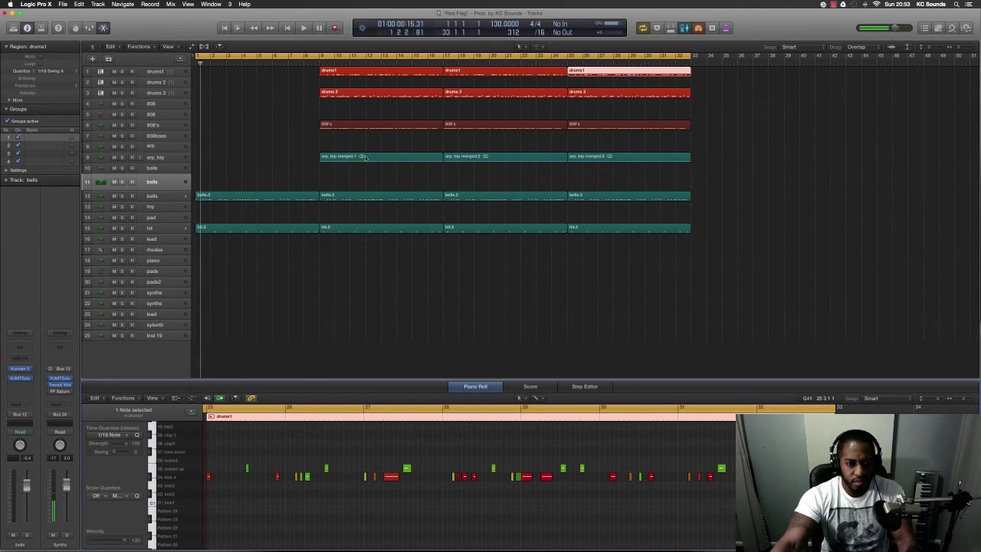
Copy the arp_bip region back to bar 1 and delete the hit and bells regions from the first eight bars.
drag(365, 158, 240, 159)
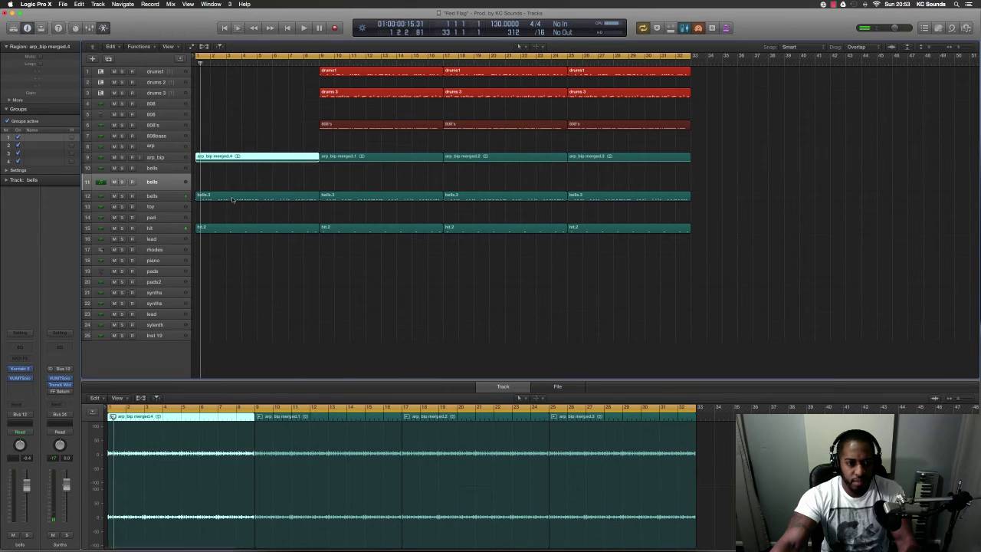
click(251, 230)
key(Delete)
key(space)
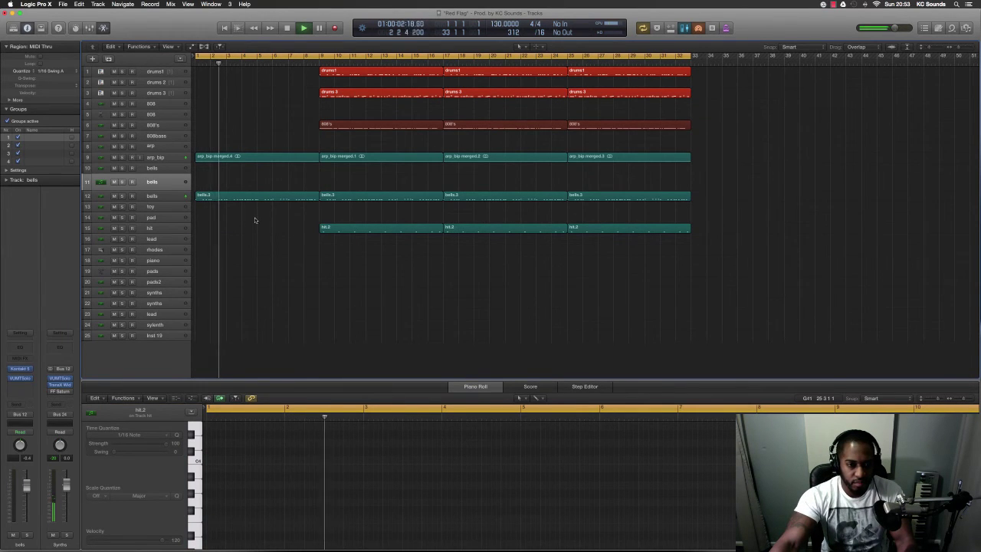
click(270, 197)
key(Delete)
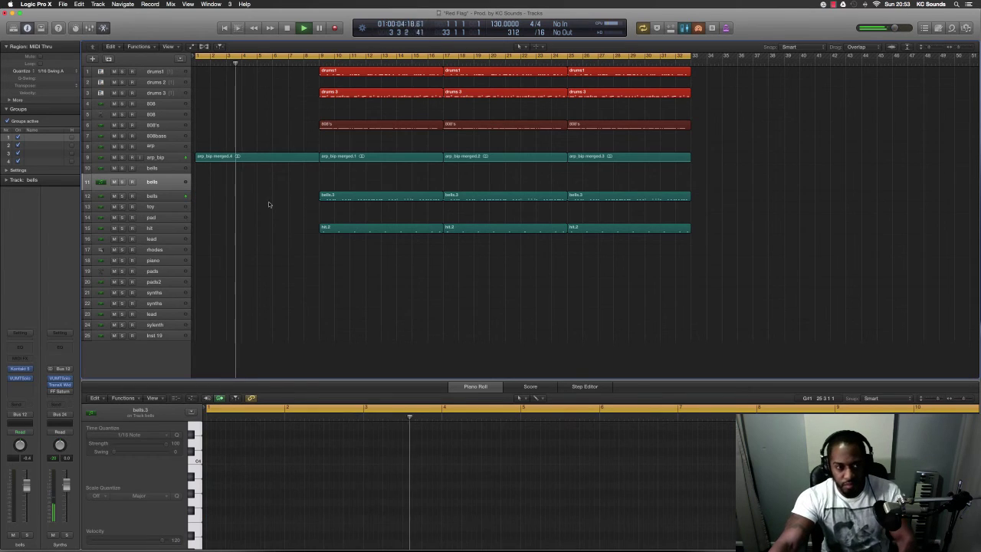
Copy the bells region from bar 9 to bar 1 and split it just before bar 5, keeping the crossing notes.
scroll(266, 204, up, 1)
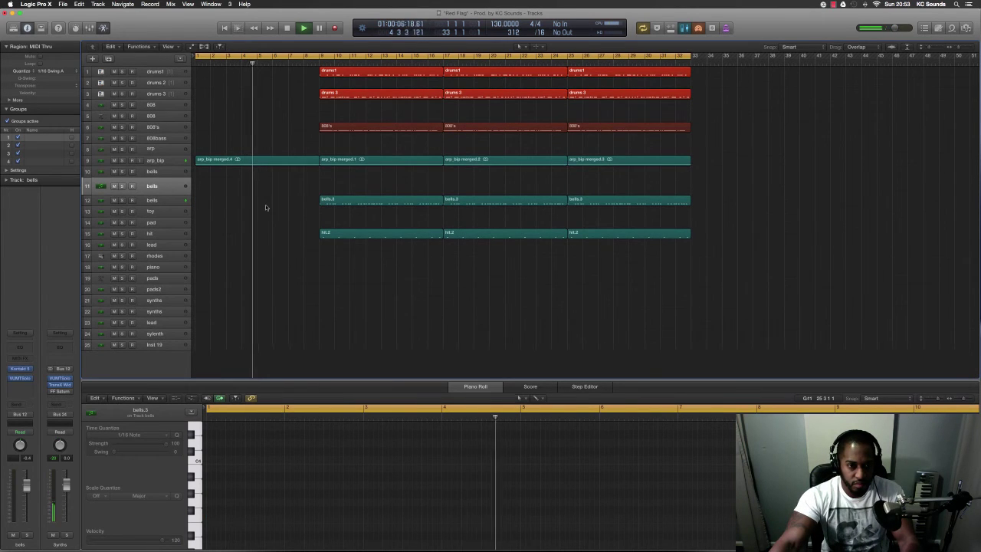
drag(347, 202, 223, 202)
click(254, 202)
click(254, 203)
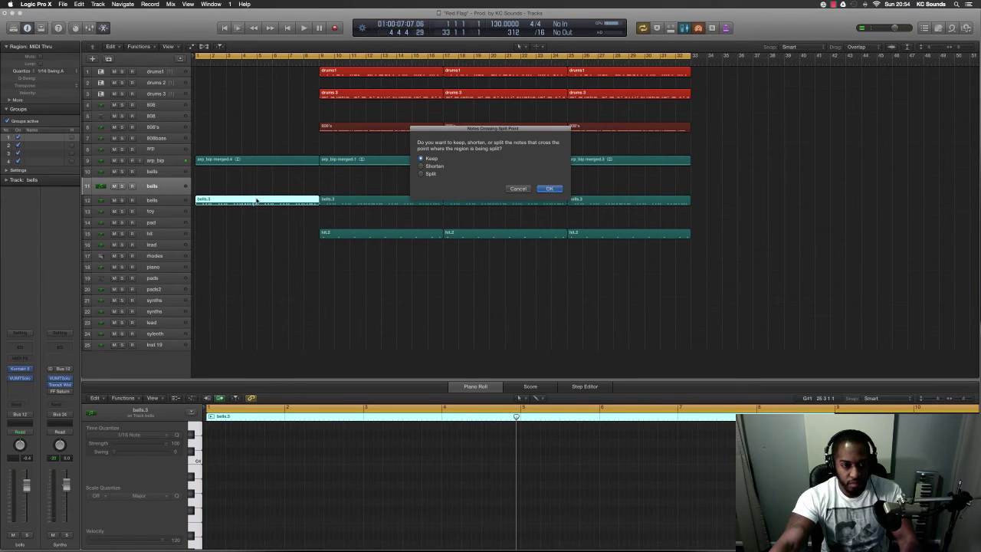
click(549, 188)
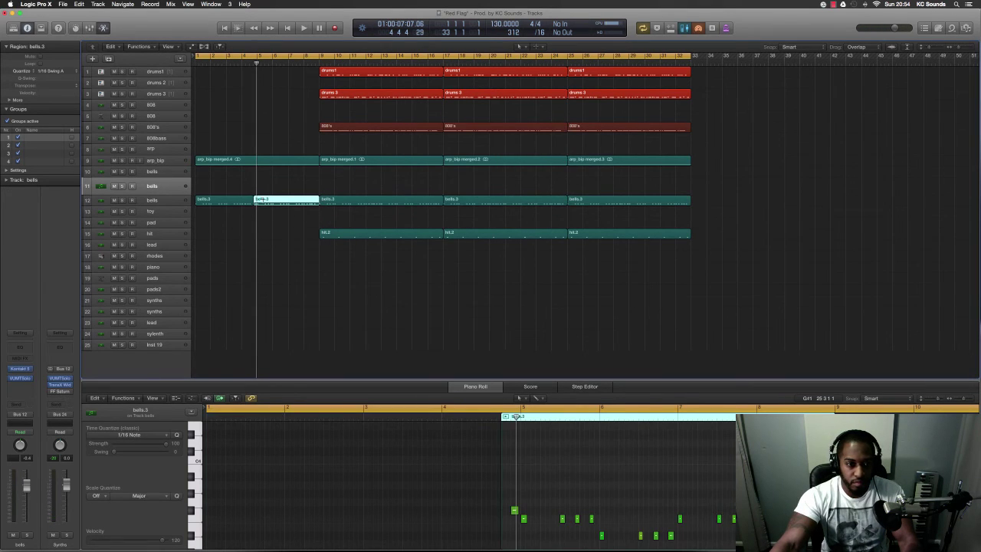
Cut the bells at bar 5, delete the parts before it, and play the intro from the start.
drag(255, 202, 259, 202)
drag(223, 182, 255, 214)
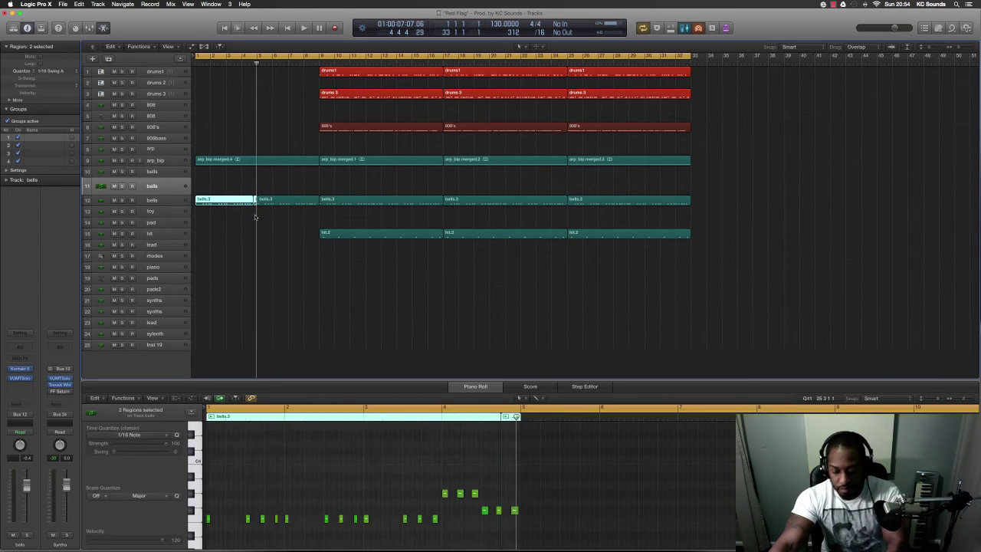
key(Delete)
key(Return)
key(space)
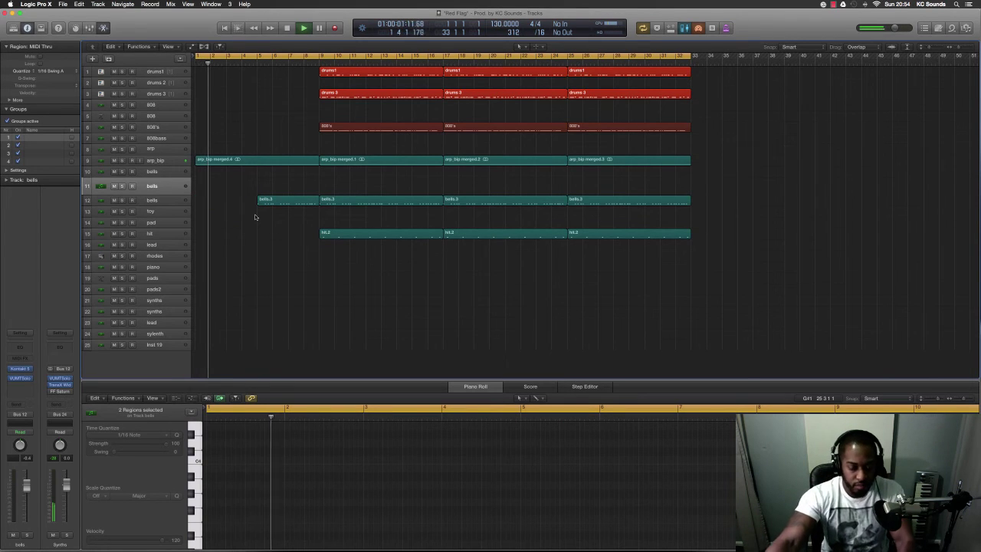
Add a crossfade between the two arp_bip regions meeting at bar 9 and apply the Slow Down option.
scroll(255, 215, up, 4)
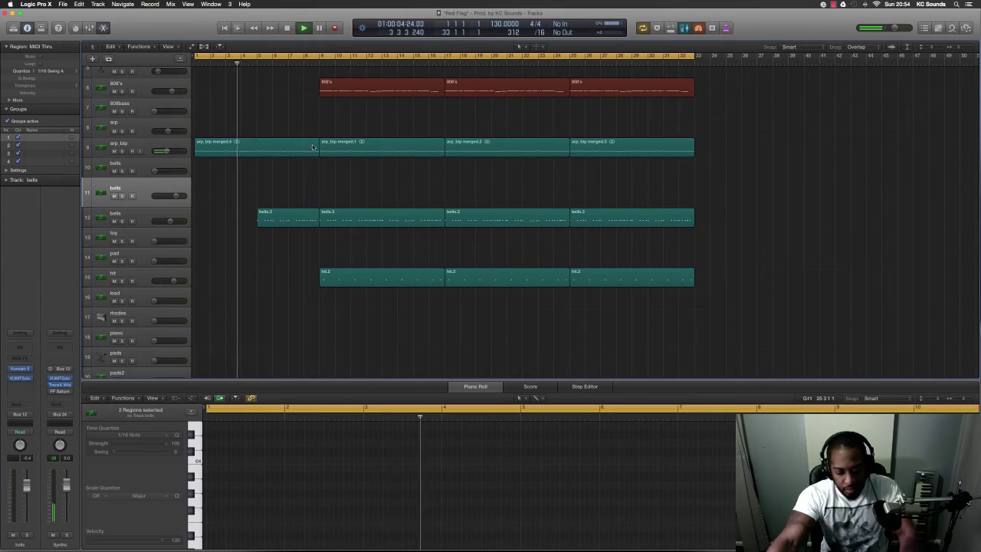
drag(323, 148, 314, 149)
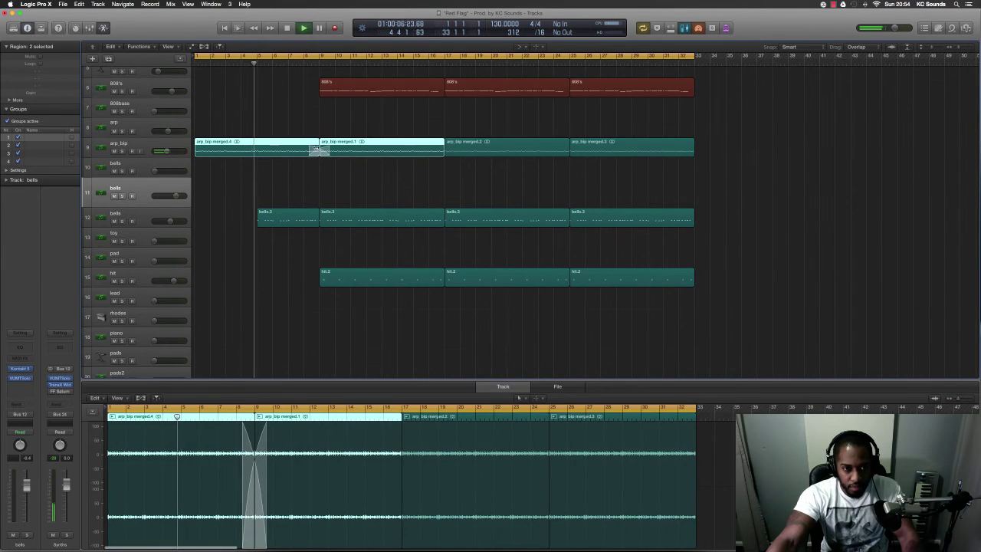
right_click(319, 149)
click(331, 173)
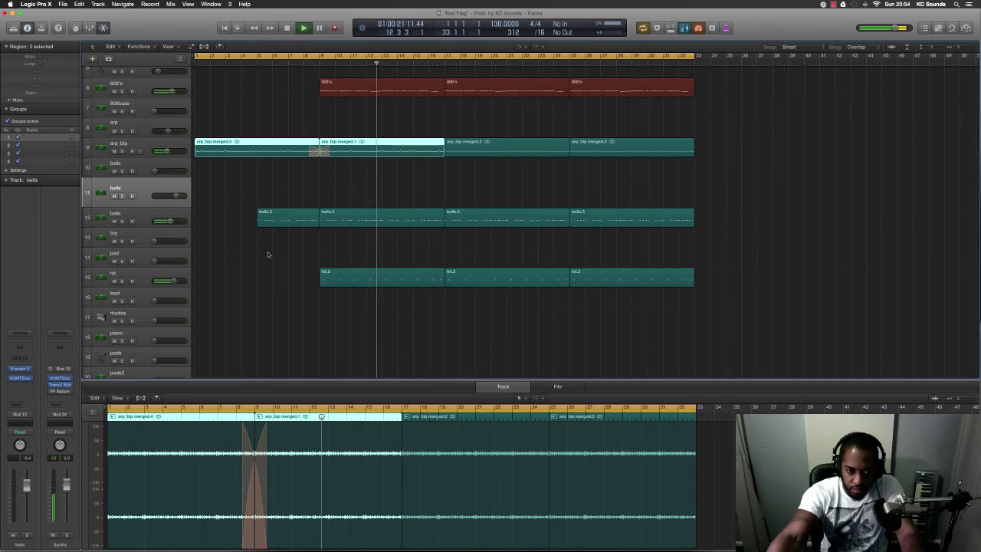
Lower the hit track's volume and mute bells track 12.
drag(174, 281, 170, 281)
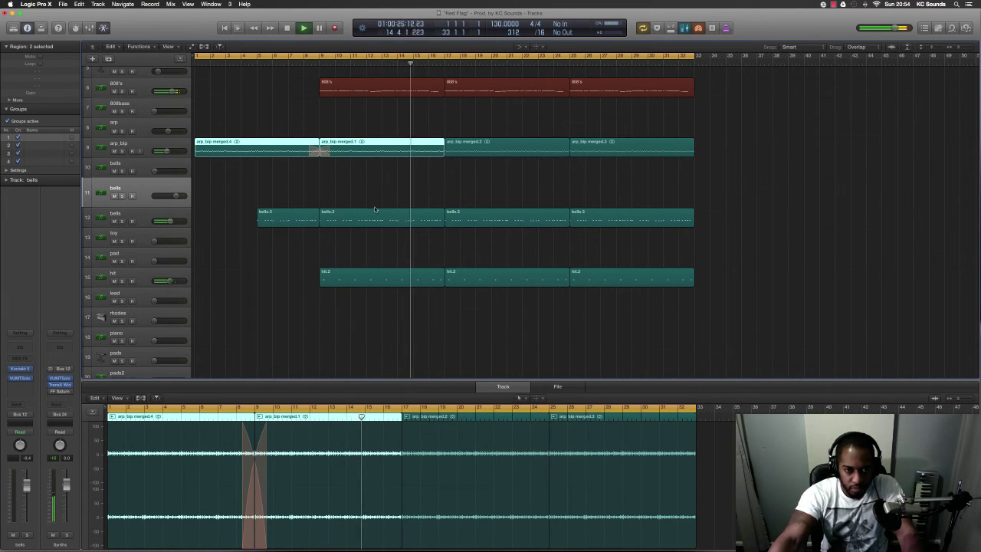
click(114, 221)
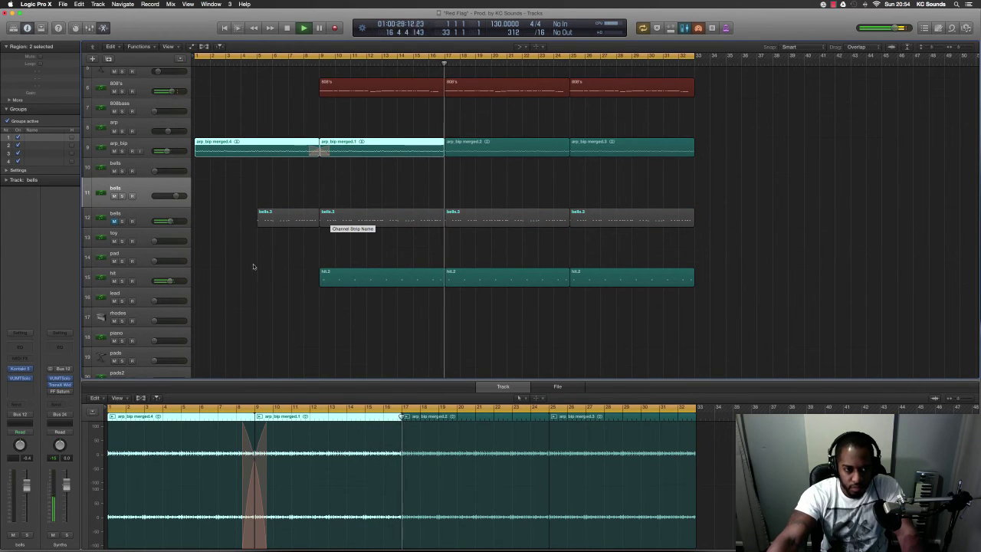
Play a toy part over the beat from bar 9 and capture the performance as a region on the toy track.
click(148, 238)
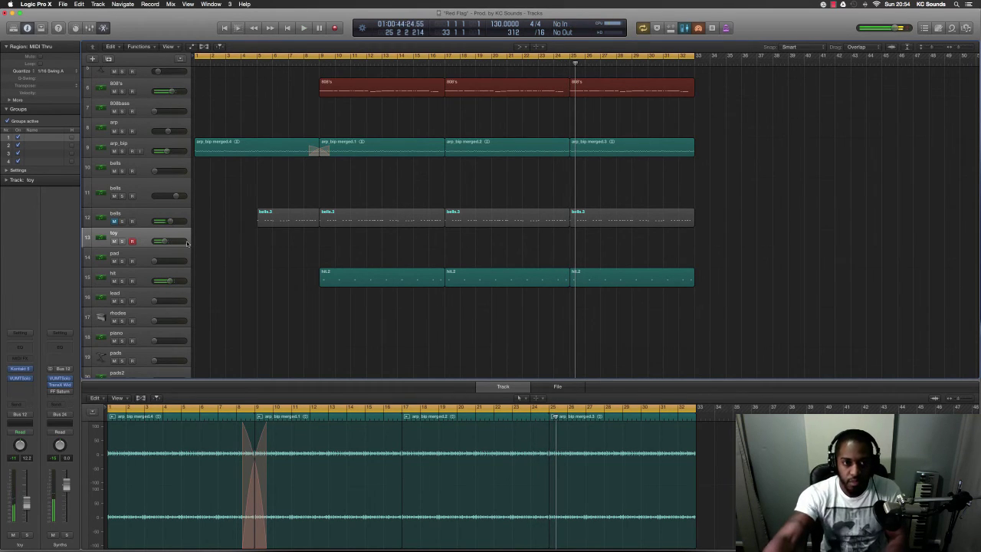
click(318, 63)
key(space)
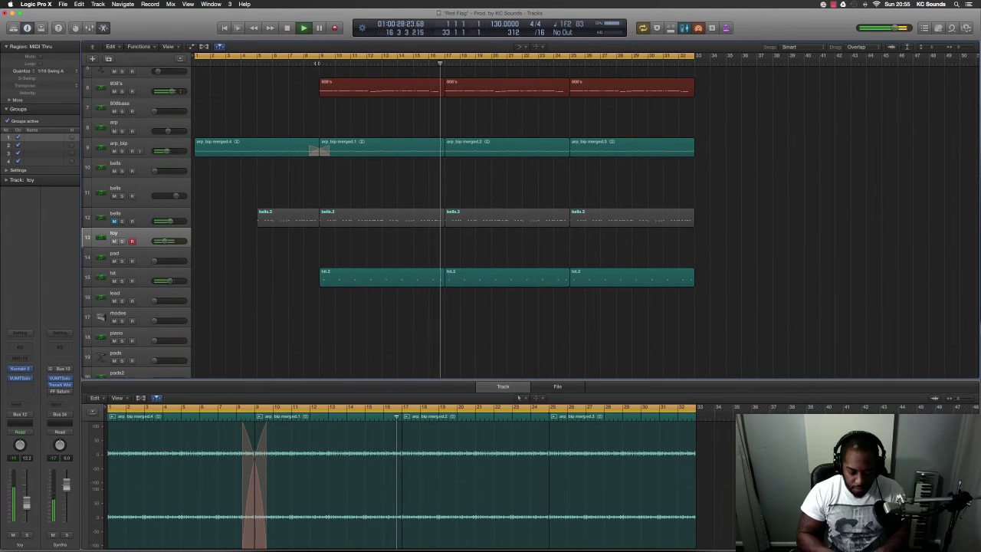
key(space)
key(shift+r)
key(space)
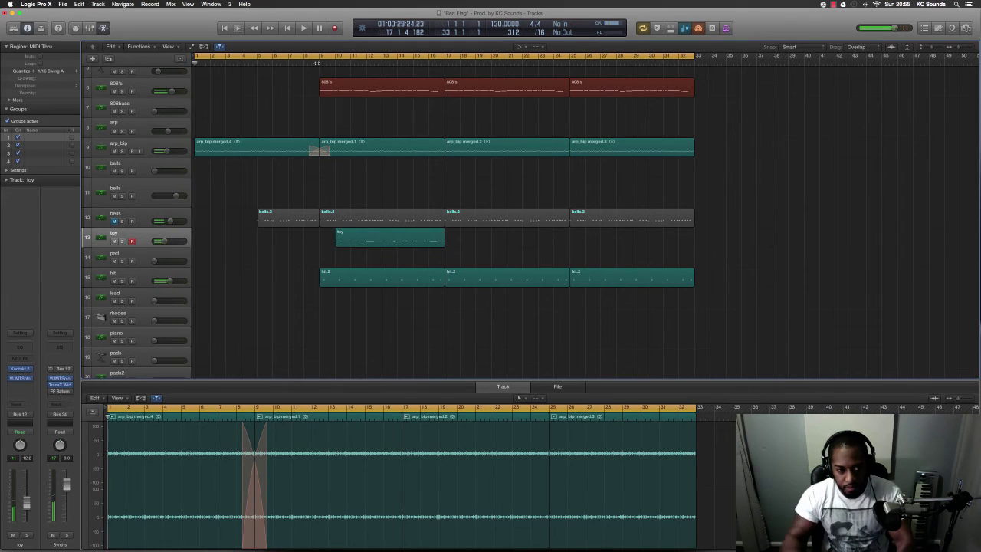
Go through the piano and pads tracks to the rhodes track and raise its volume while the beat plays.
key(super+Up)
key(super+Up)
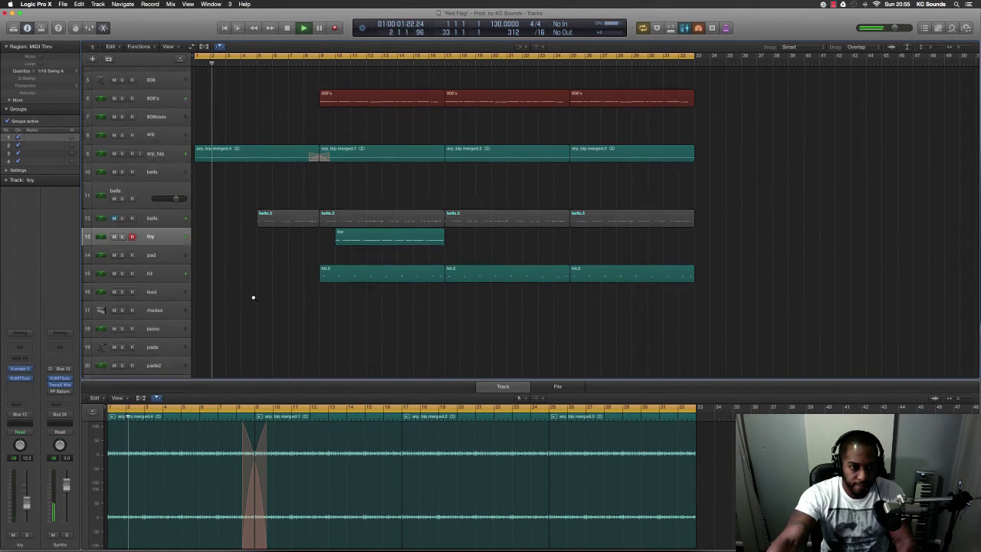
click(167, 313)
click(164, 329)
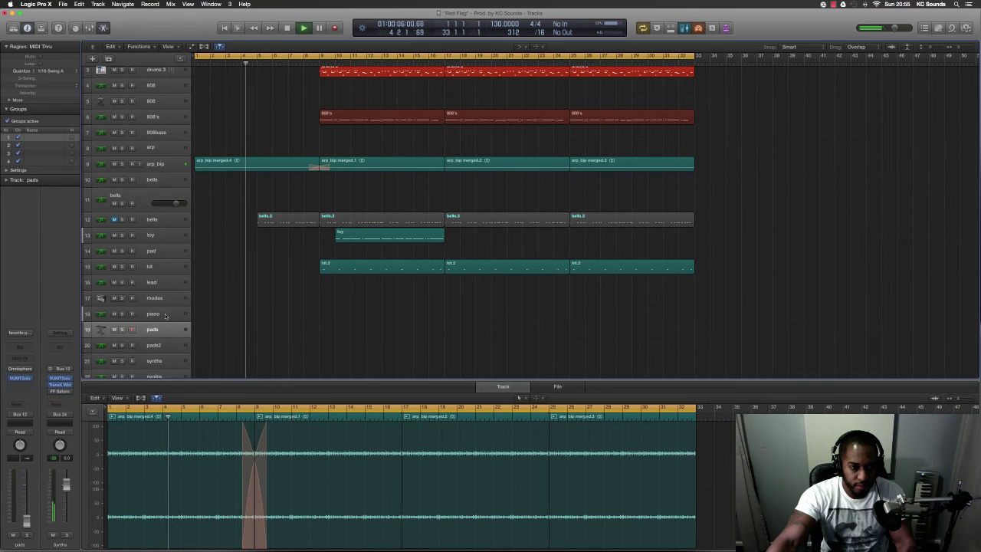
click(160, 298)
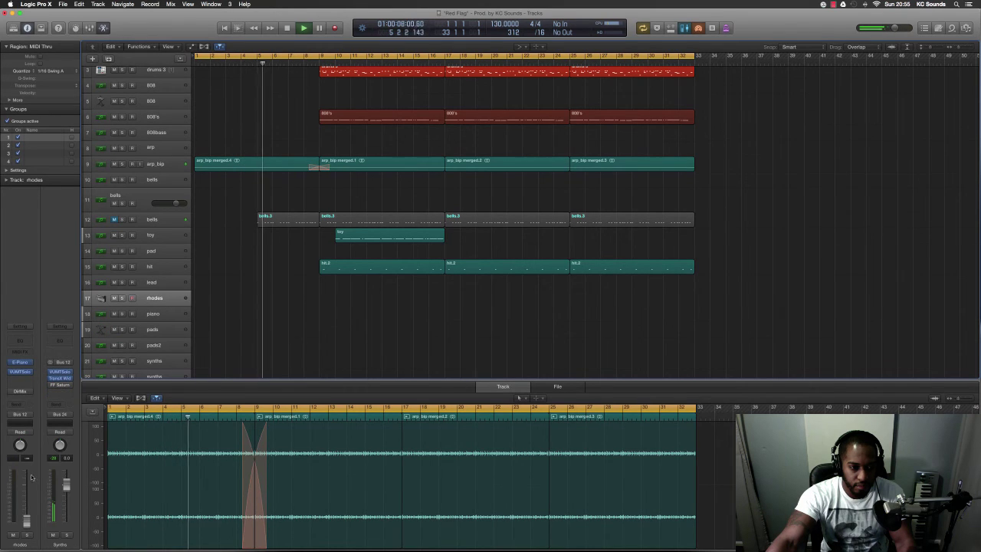
drag(27, 521, 30, 477)
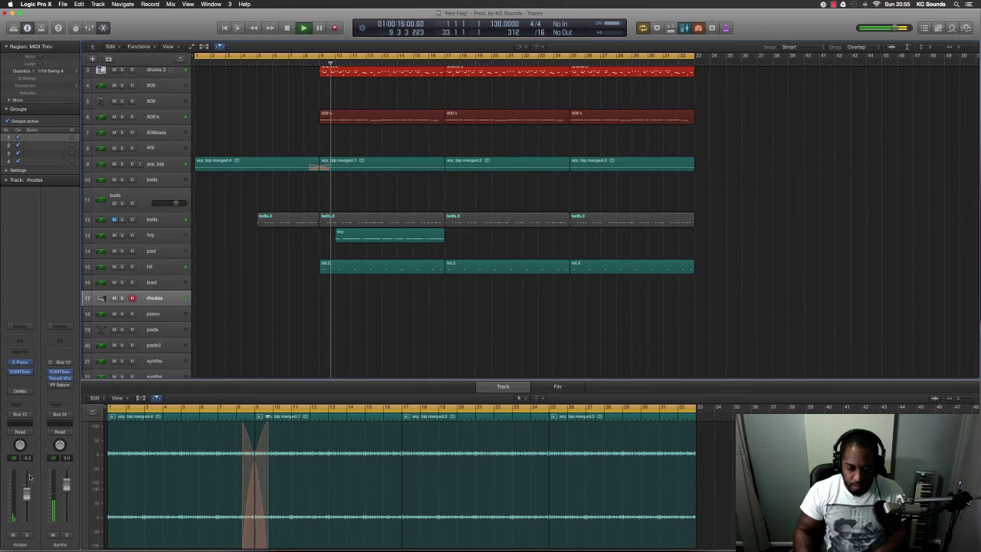
key(space)
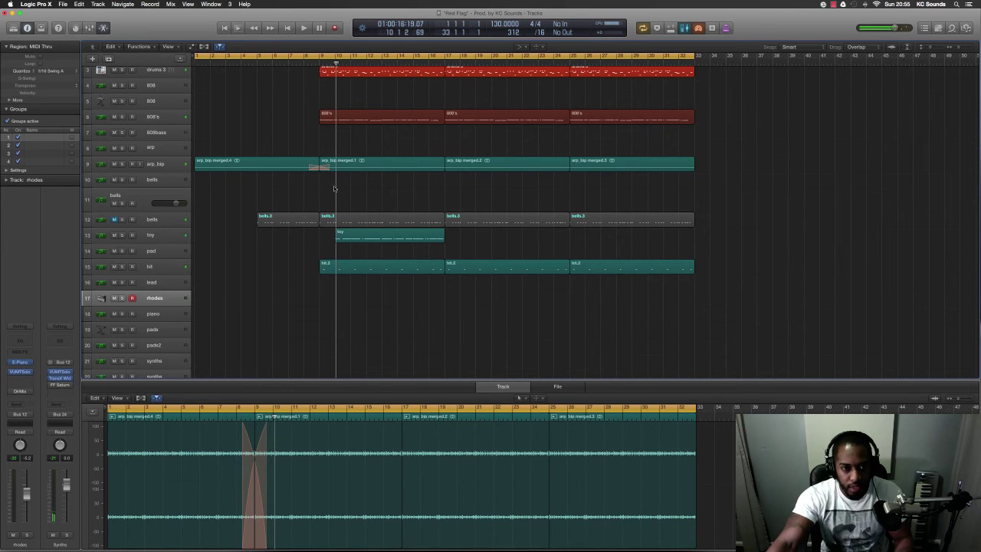
Remove the arp_bip crossfade at bar 9, and add a slow-down fade ending the first region and a short fade starting the second.
scroll(332, 187, up, 5)
scroll(326, 186, up, 5)
click(321, 161)
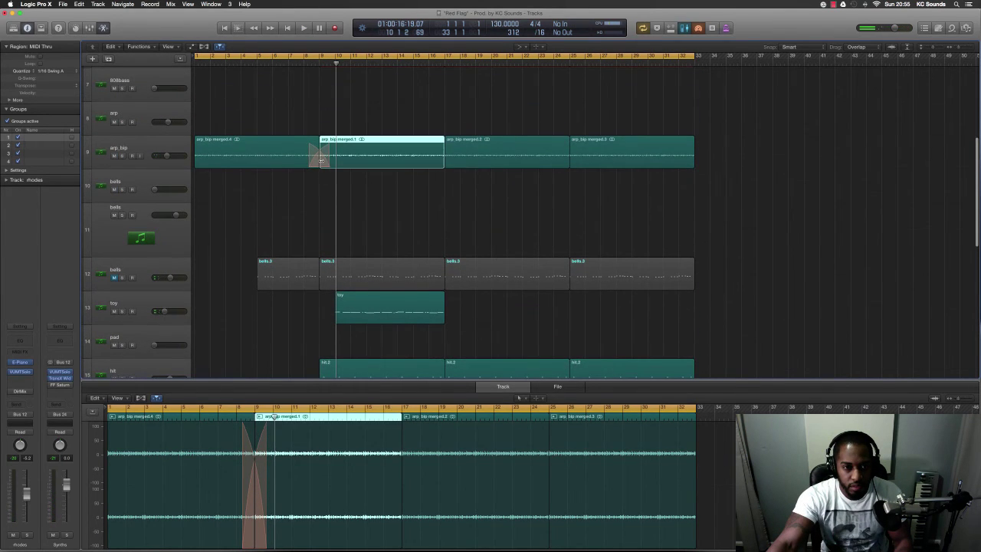
right_click(322, 159)
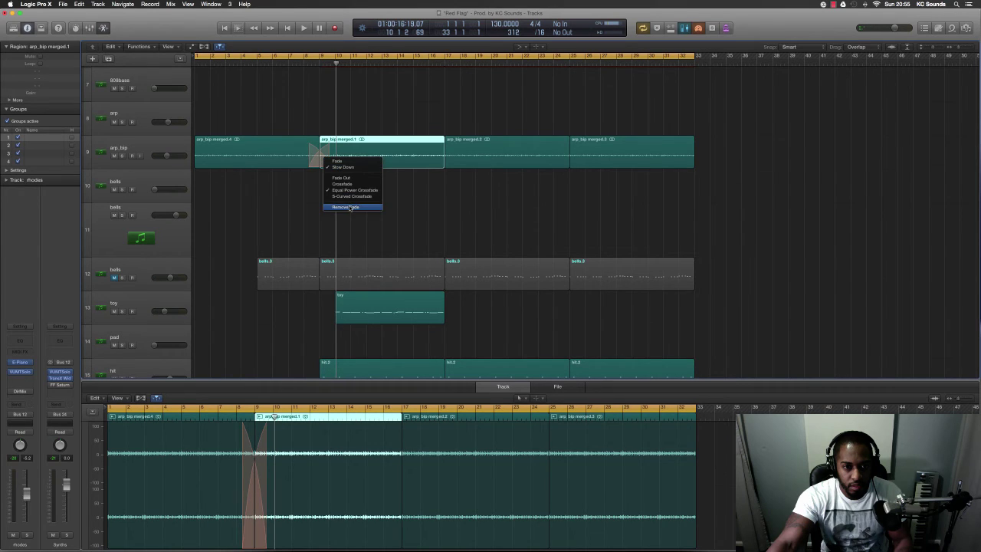
click(350, 208)
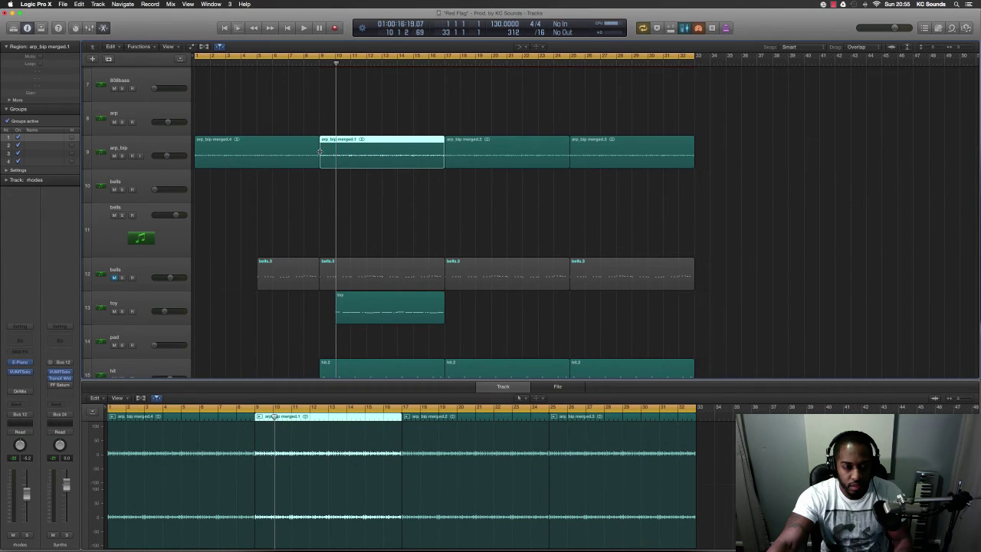
click(312, 152)
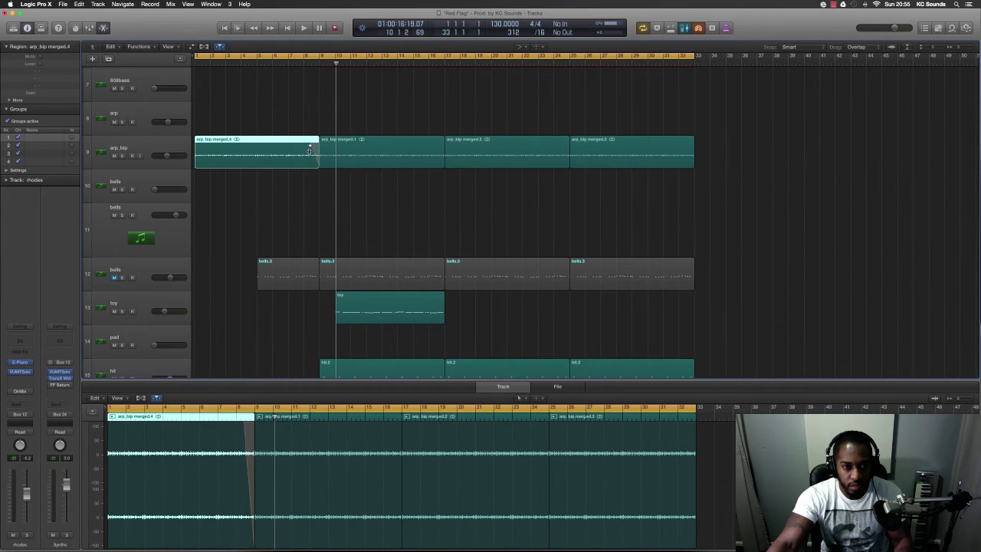
click(321, 149)
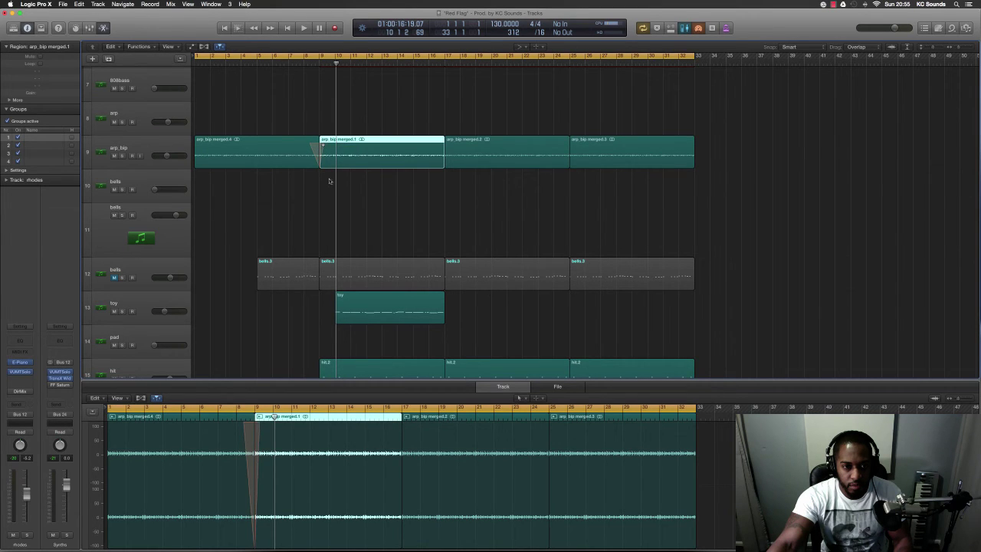
Play rhodes chords over the intro from bar 1 and capture the performance as a region on the rhodes track.
key(Return)
key(space)
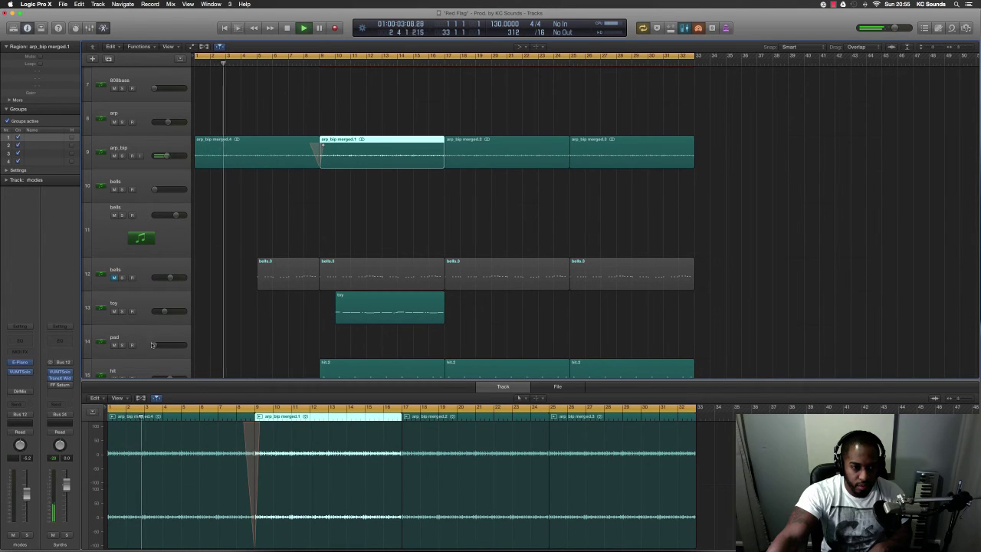
scroll(152, 341, down, 3)
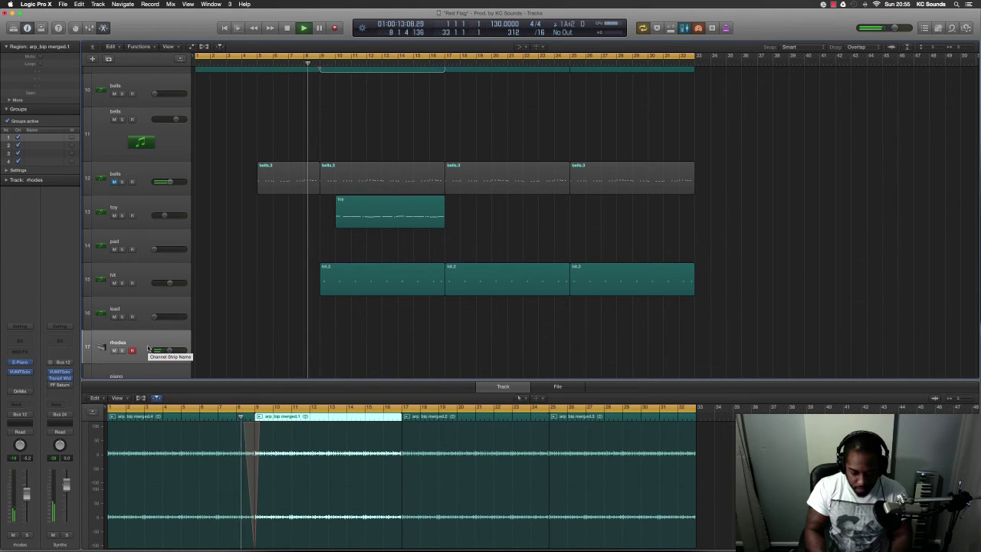
key(Return)
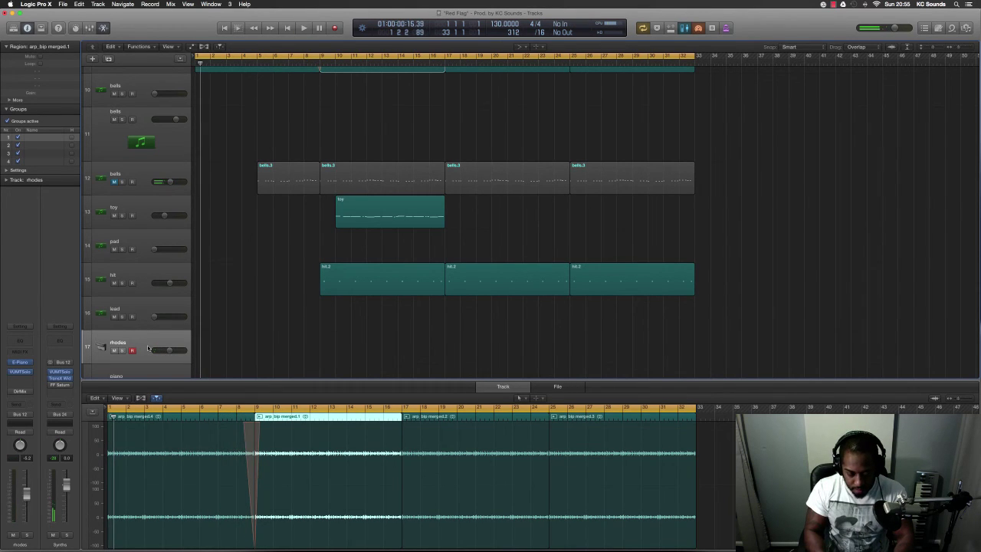
key(space)
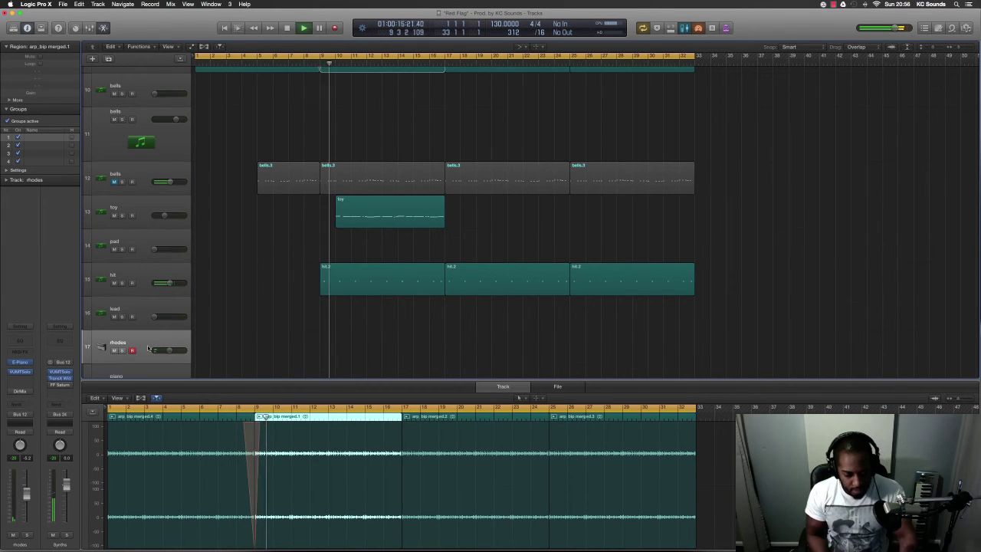
key(shift+r)
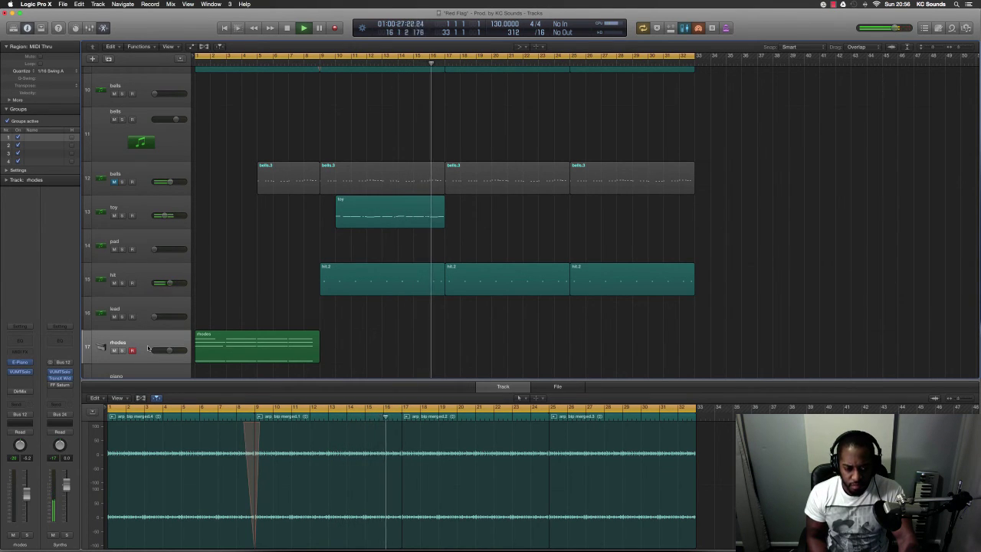
key(space)
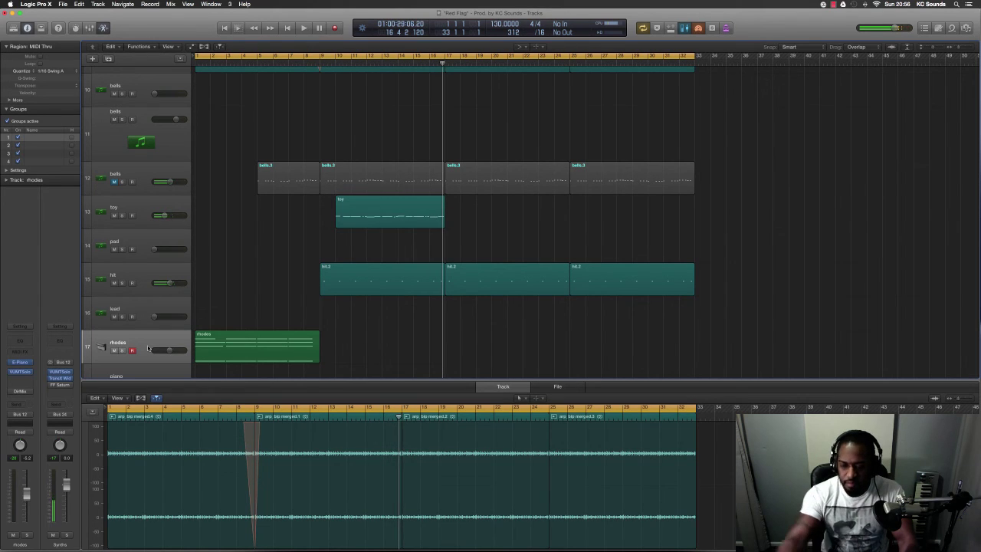
Audition the end of the toy region from bar 15 and make its last two notes in bar 16 start slightly earlier.
click(434, 199)
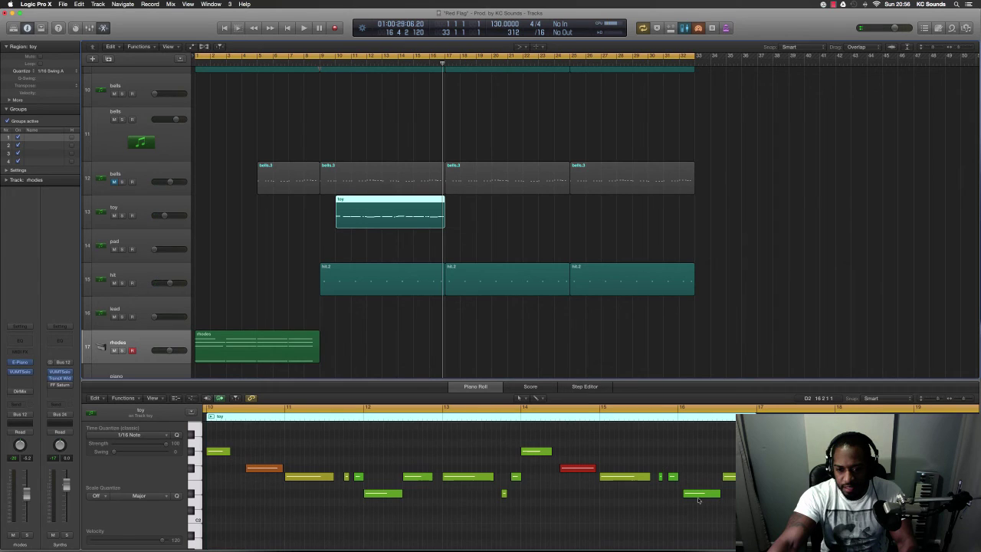
click(600, 416)
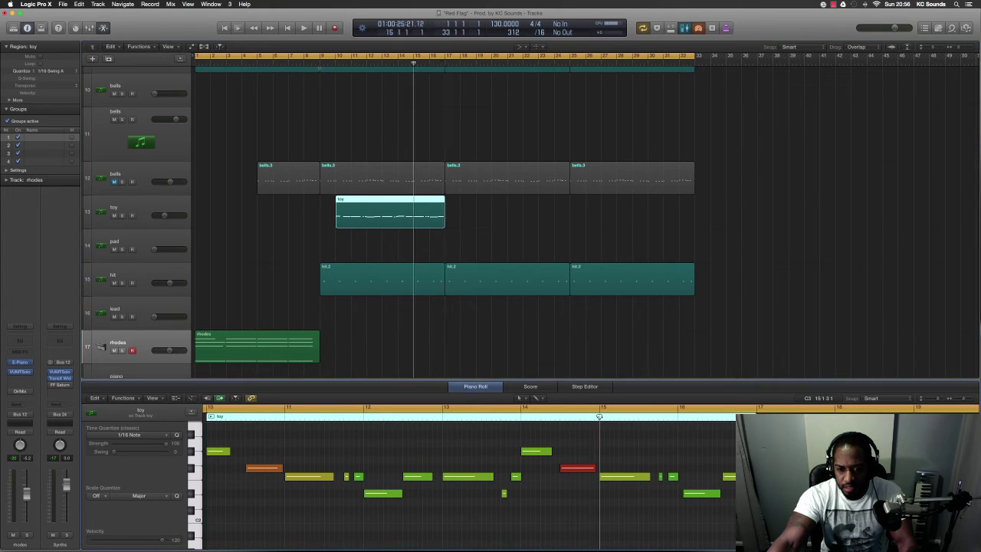
key(space)
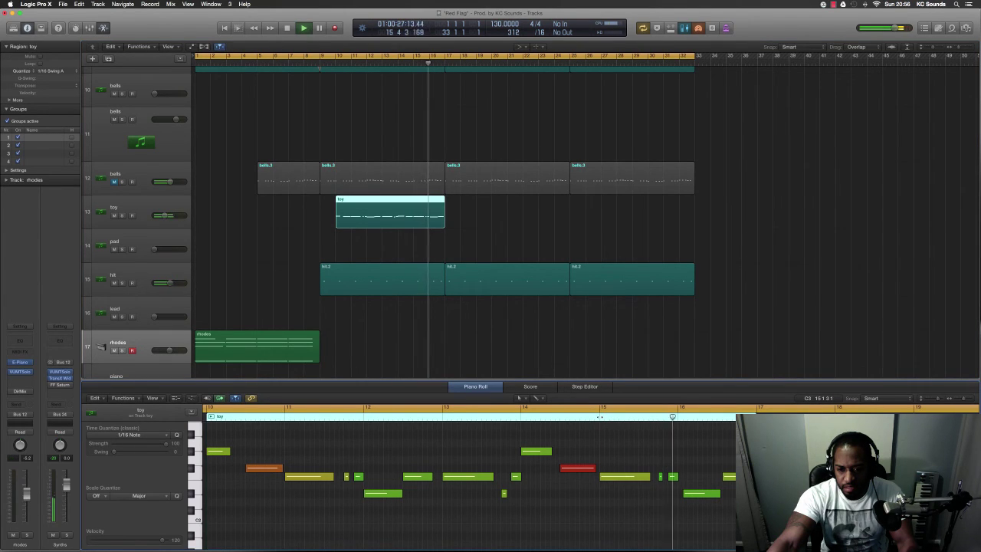
key(space)
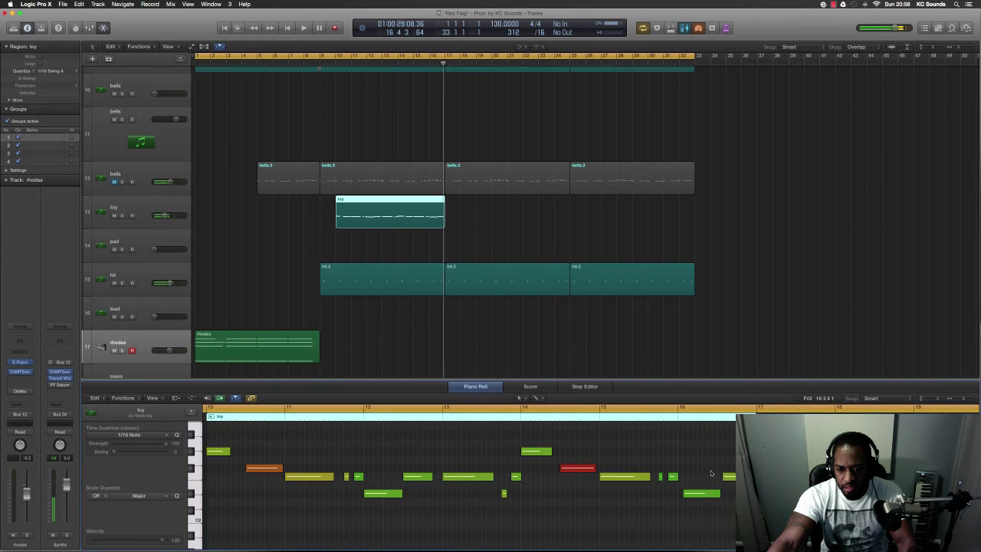
drag(728, 511, 679, 501)
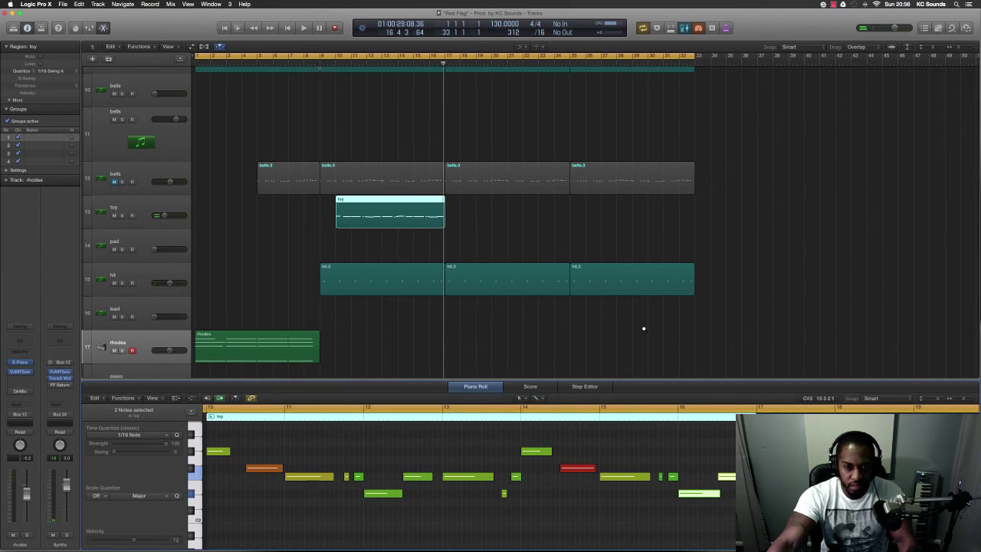
Delete the hit region at bar 17 and capture a rhodes performance over bars 17 to 33 while the beat plays.
scroll(644, 328, down, 4)
scroll(639, 327, left, 3)
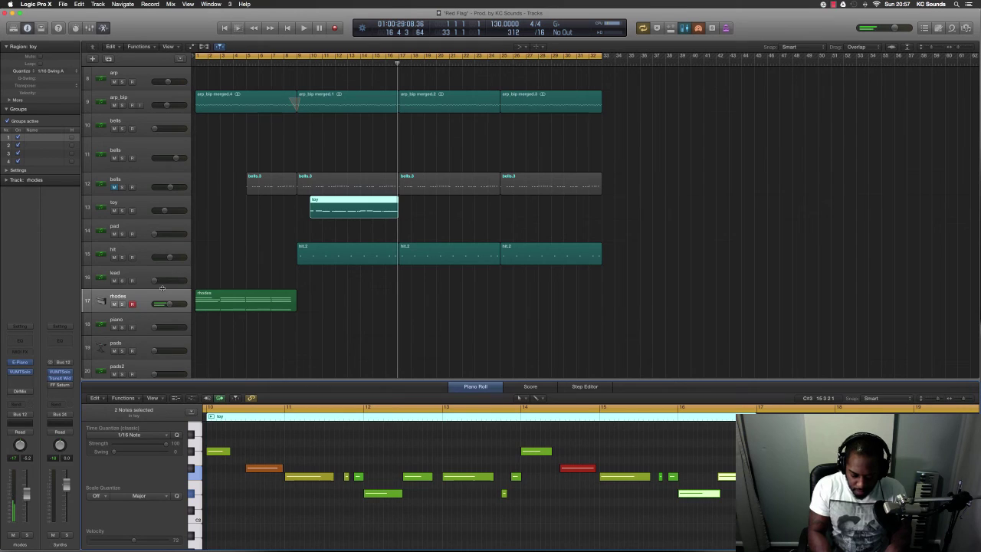
key(Return)
key(space)
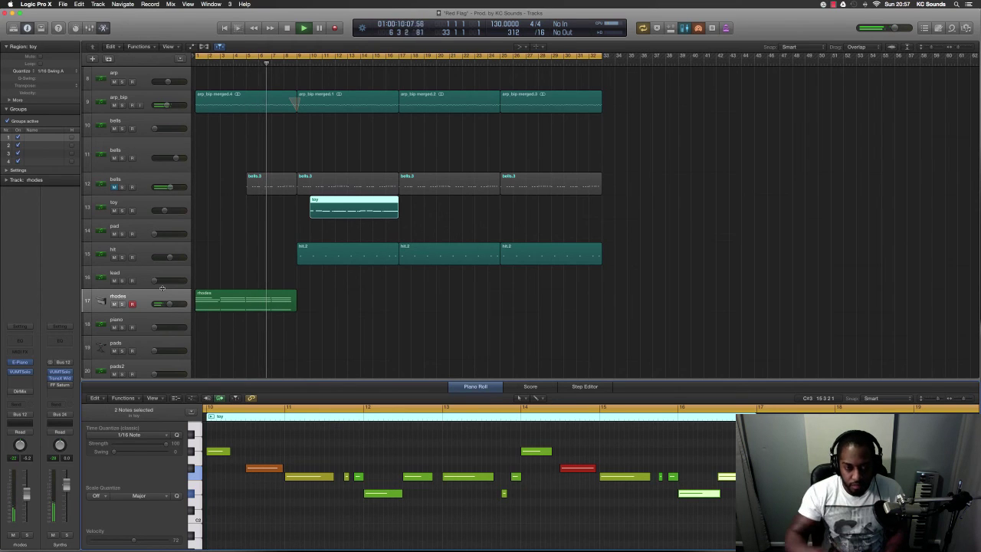
click(429, 261)
key(Delete)
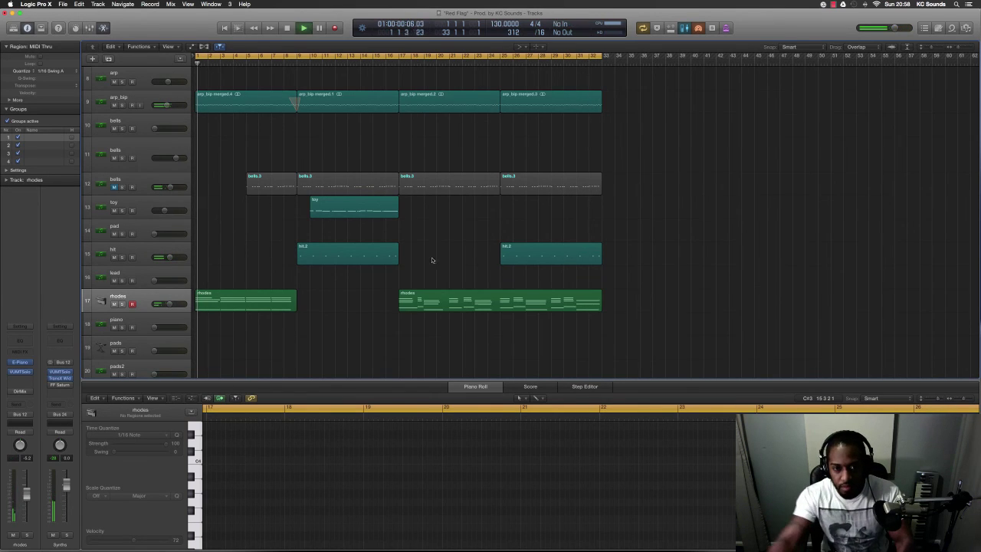
Split the second rhodes region at bar 25 and delete the part from bar 17 to 25.
super+double_click(500, 300)
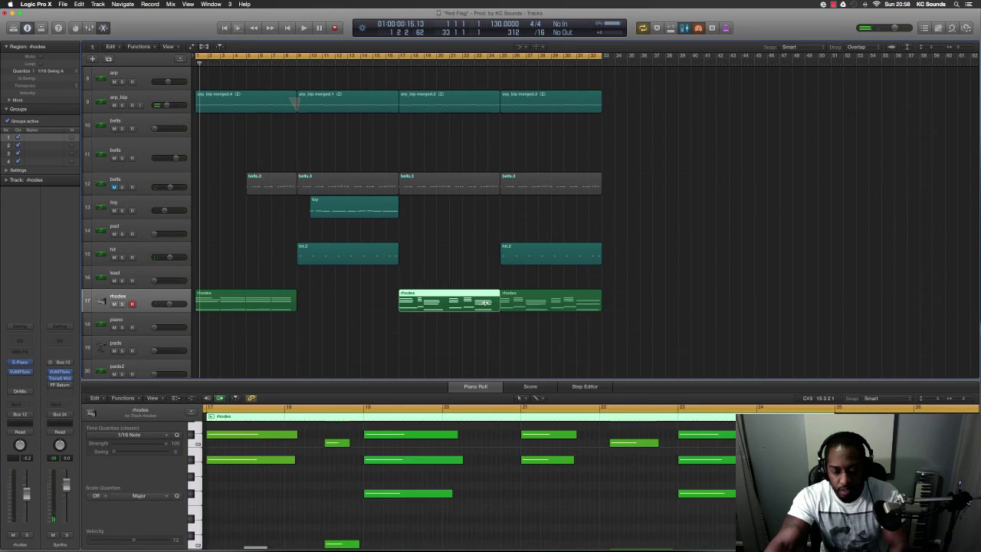
key(Delete)
Delete the drums and 808's regions between bars 25 and 33.
key(super+Up)
key(super+Up)
drag(628, 116, 548, 66)
key(Delete)
click(566, 134)
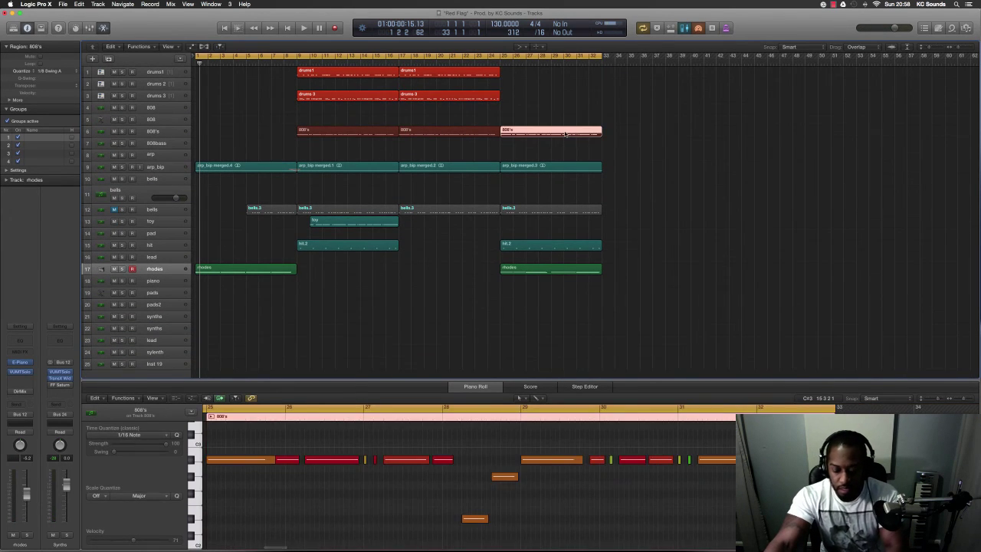
key(Delete)
Copy all regions from bars 9 to 33 so they repeat from bar 33, extend the cycle to bar 57, and play the new section.
drag(693, 310, 904, 138)
key(space)
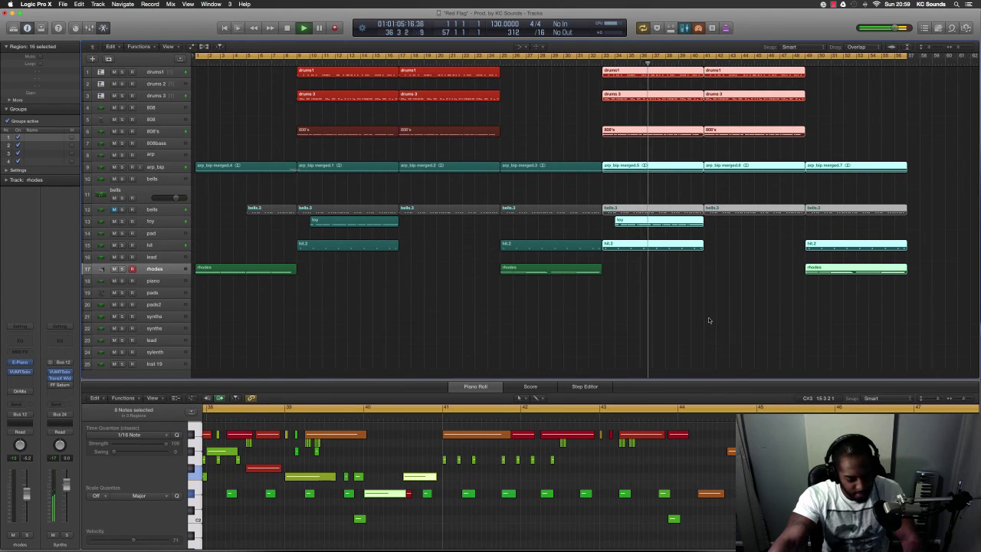
key(super+Left)
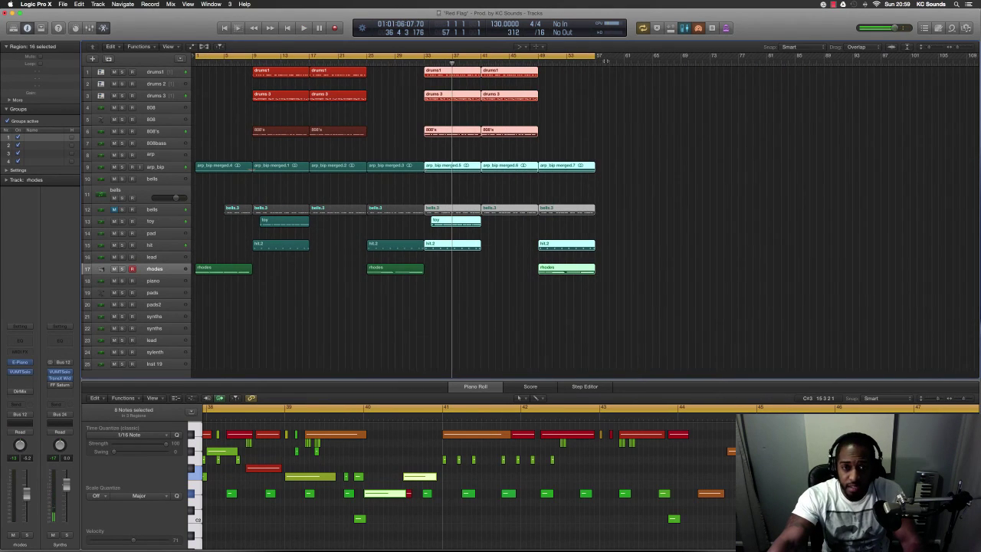